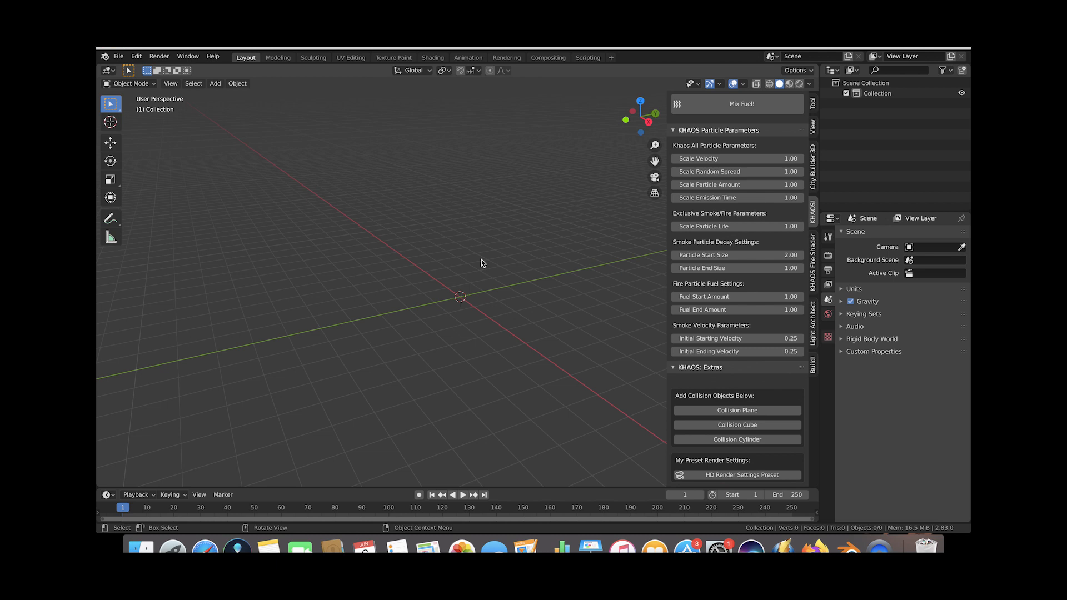
Add a KHAOS collision cube with its physics settings shown and move it away from the world origin
click(742, 426)
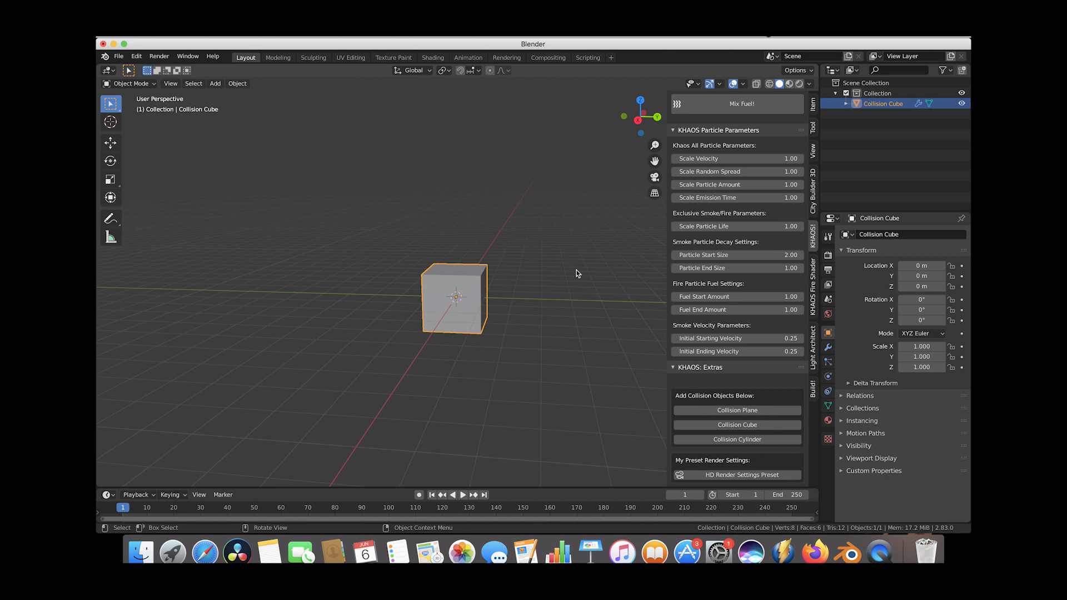
click(829, 376)
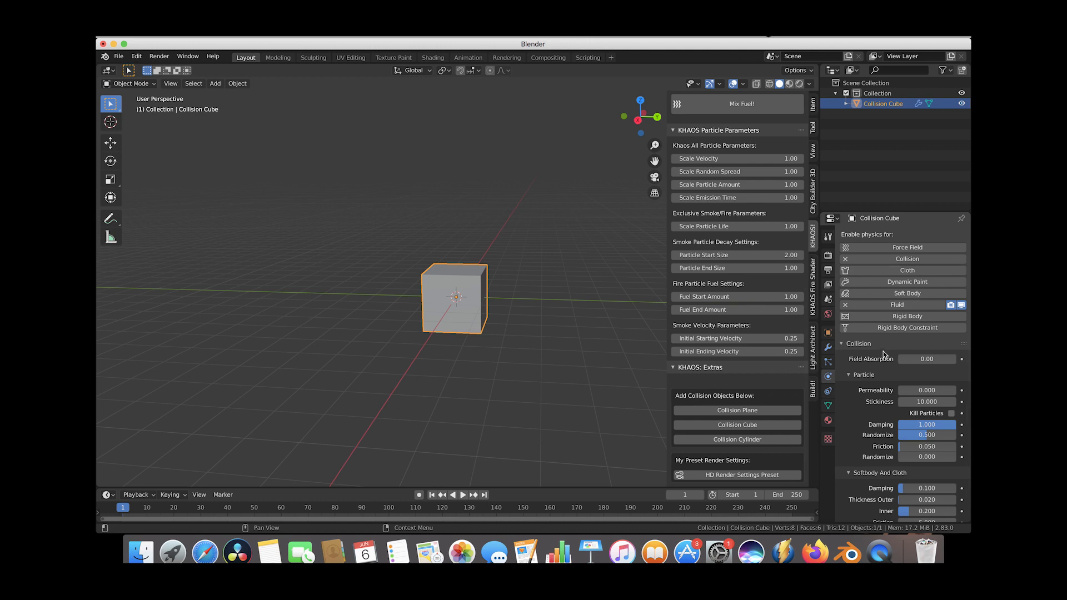
middle_drag(447, 311, 426, 309)
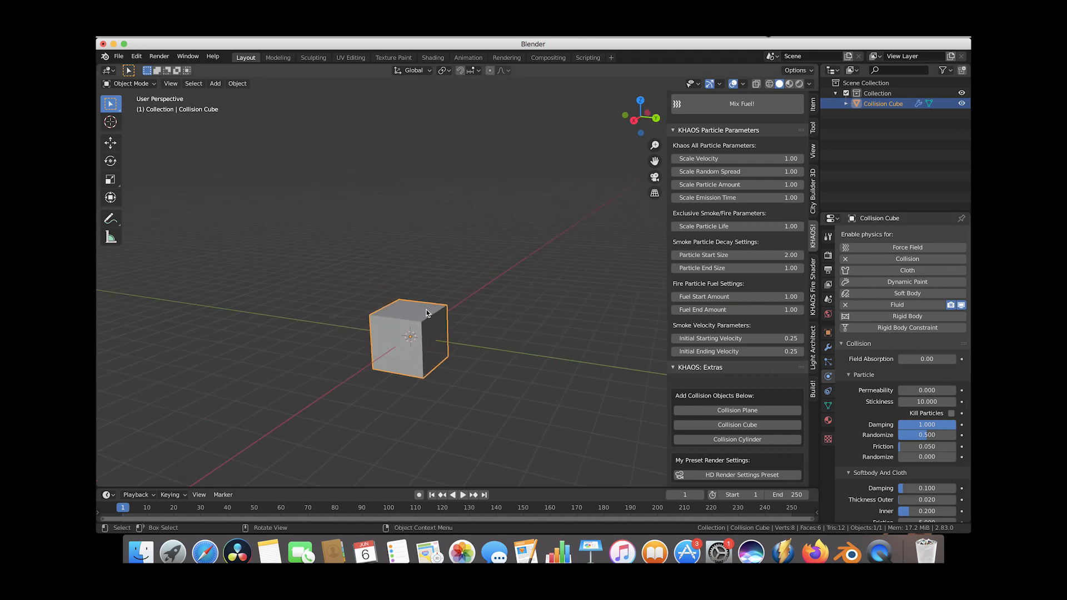
key(g)
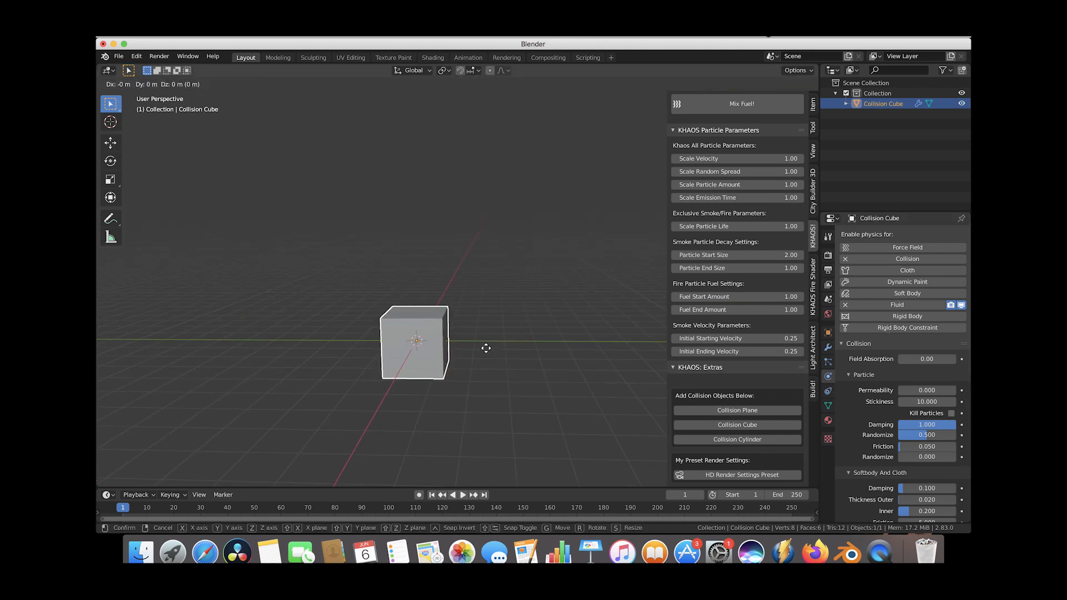
click(416, 319)
Enlarge the collision cube and flatten it along one axis into a tall, thin upright slab
key(s)
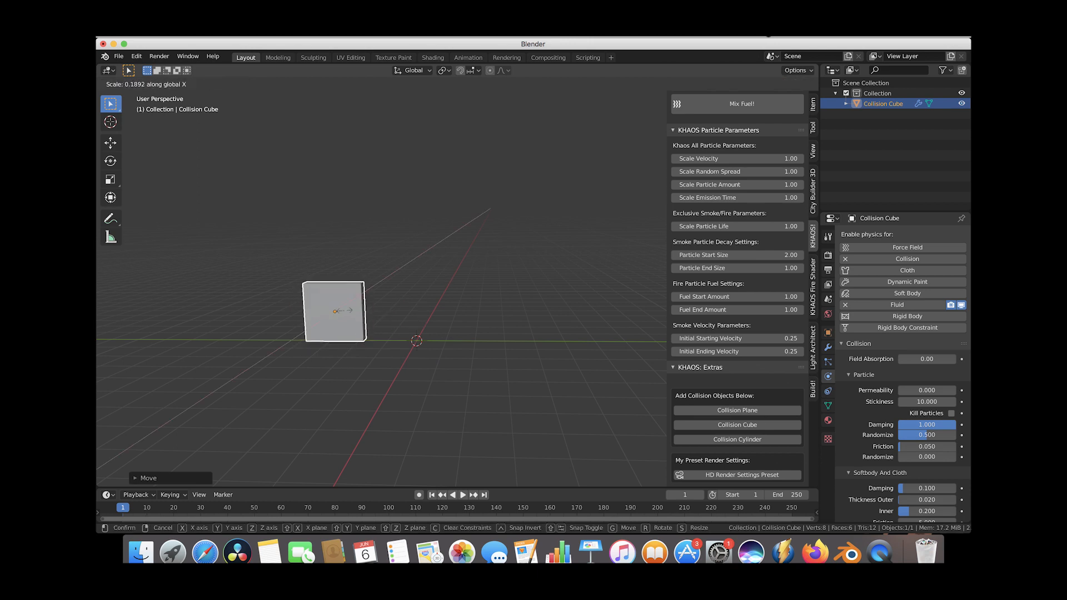
key(y)
key(Return)
key(s)
click(376, 318)
scroll(376, 318, down, 3)
key(s)
key(y)
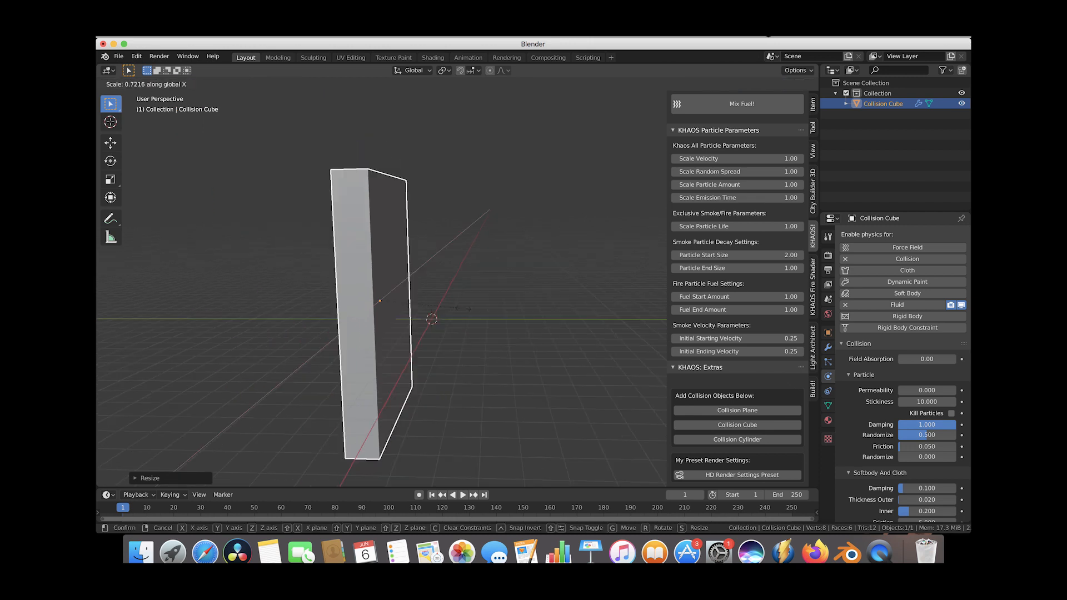
key(Return)
Raise the thin slab along Z to stand above the grid and stretch it along X into a long wall
key(g)
key(z)
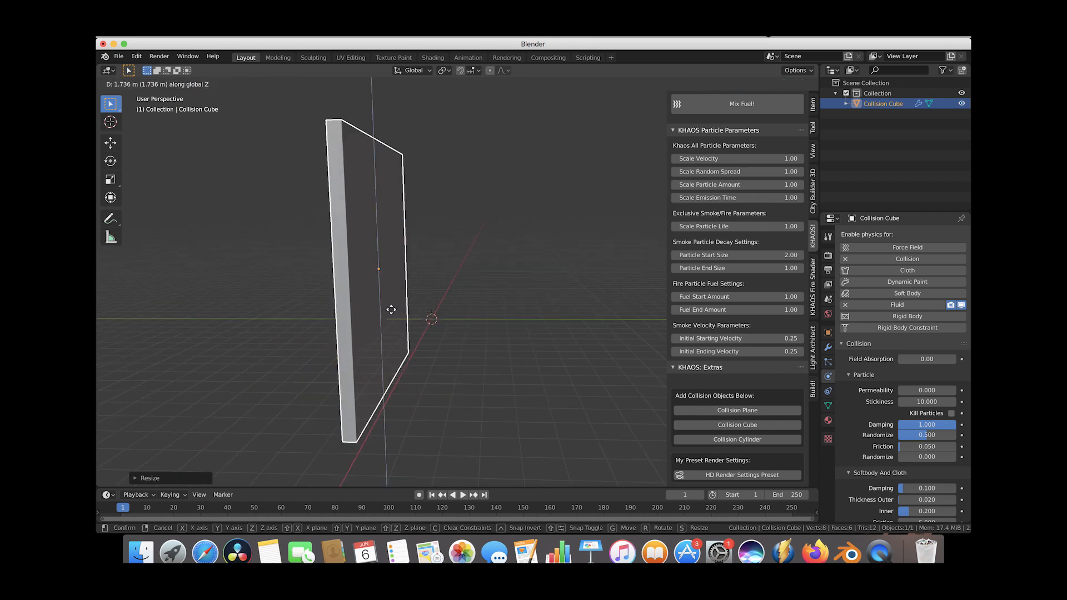
click(394, 248)
scroll(395, 250, right, 5)
scroll(395, 250, down, 4)
key(s)
key(x)
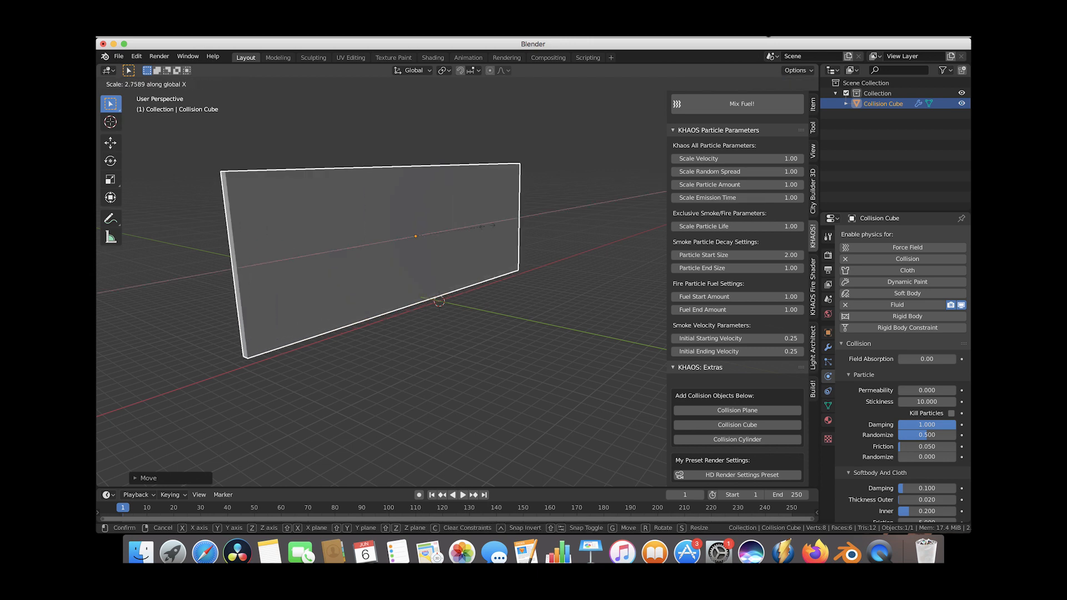
click(488, 230)
Duplicate the wall in place and rotate the copy 90 degrees about X so it lies flat
scroll(488, 227, down, 3)
scroll(488, 227, right, 5)
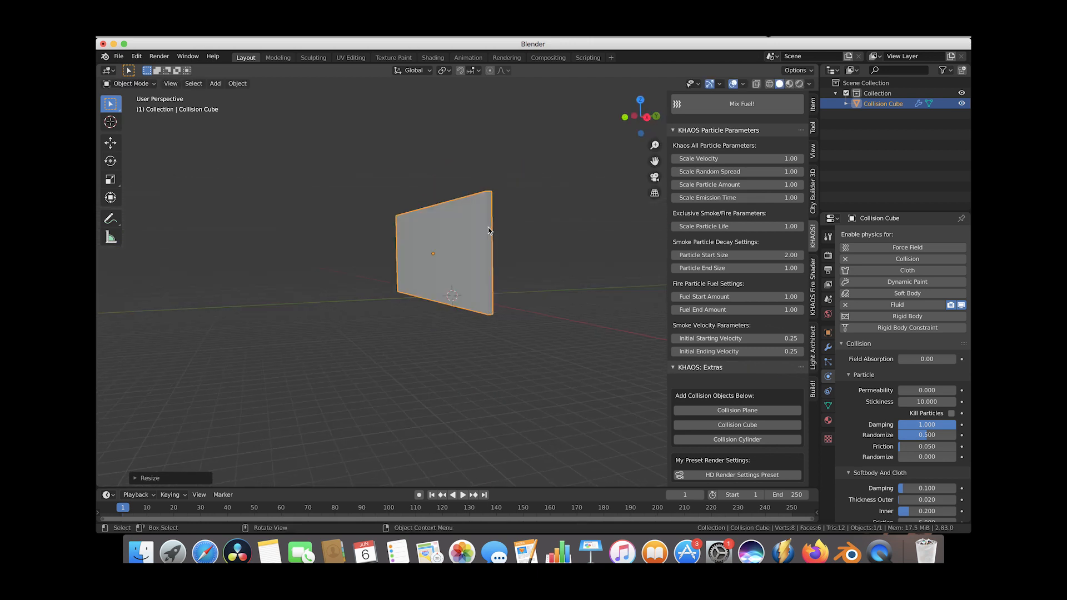
scroll(488, 227, left, 5)
scroll(488, 227, up, 3)
scroll(488, 231, left, 3)
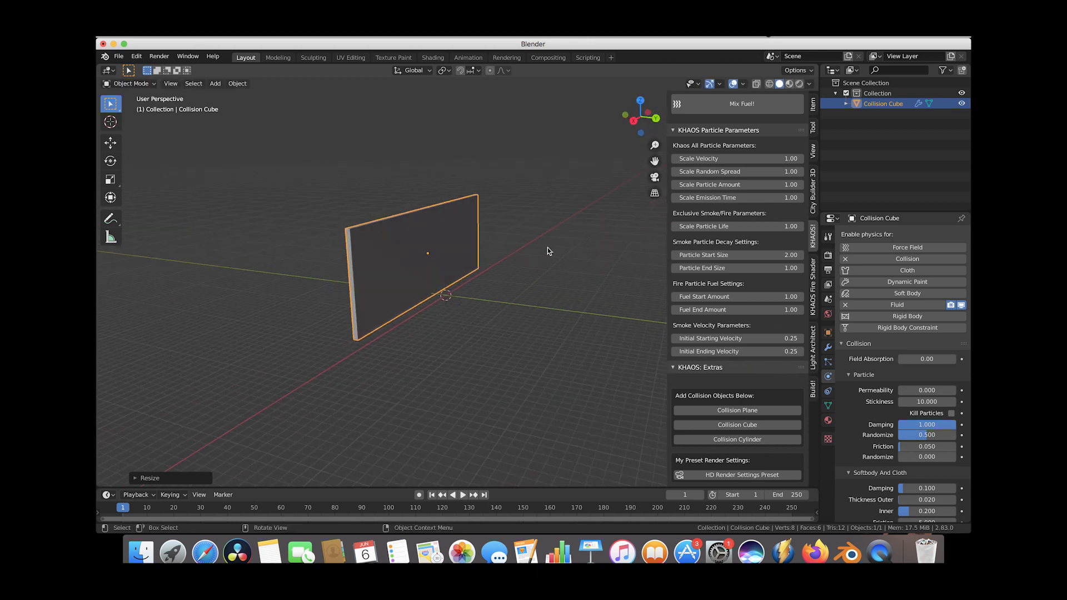
key(shift+d)
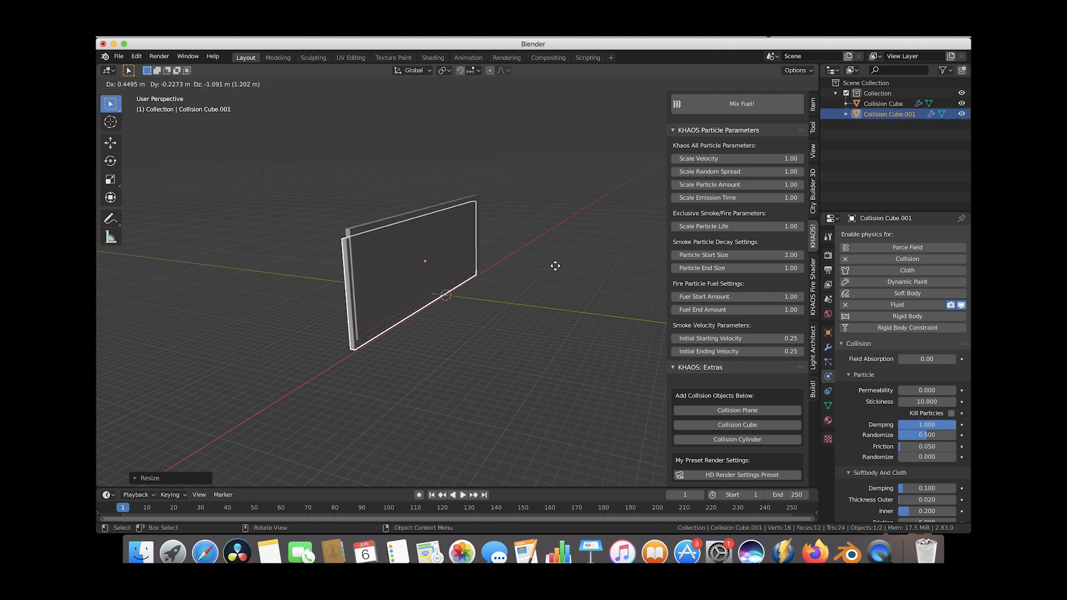
key(r)
text(x)
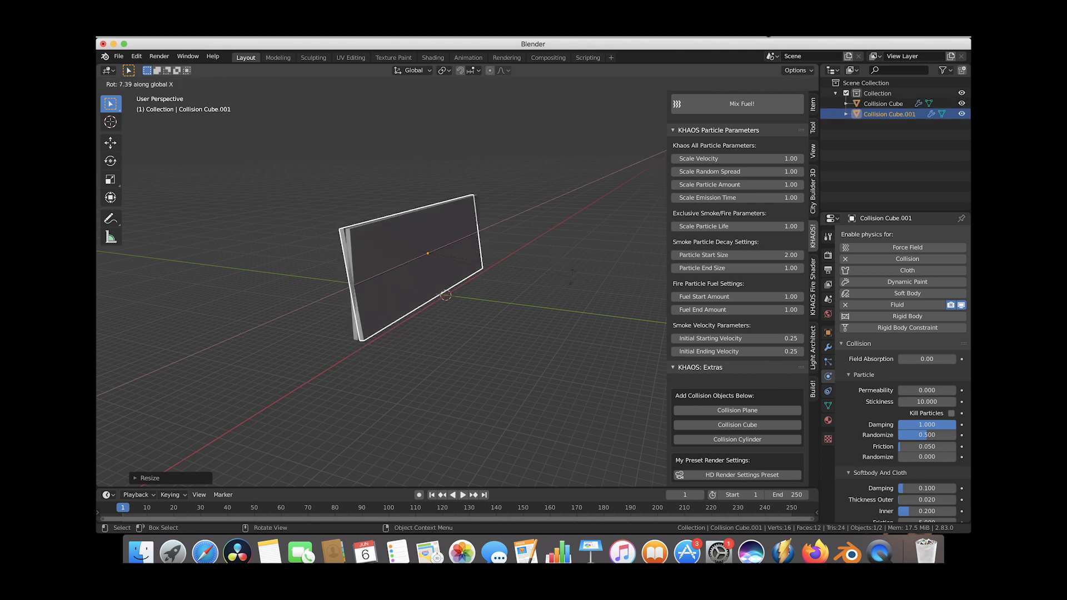
text(90)
key(Return)
Lower the flat slab along Z to the wall's base and shift it along Y in front of the wall
key(g)
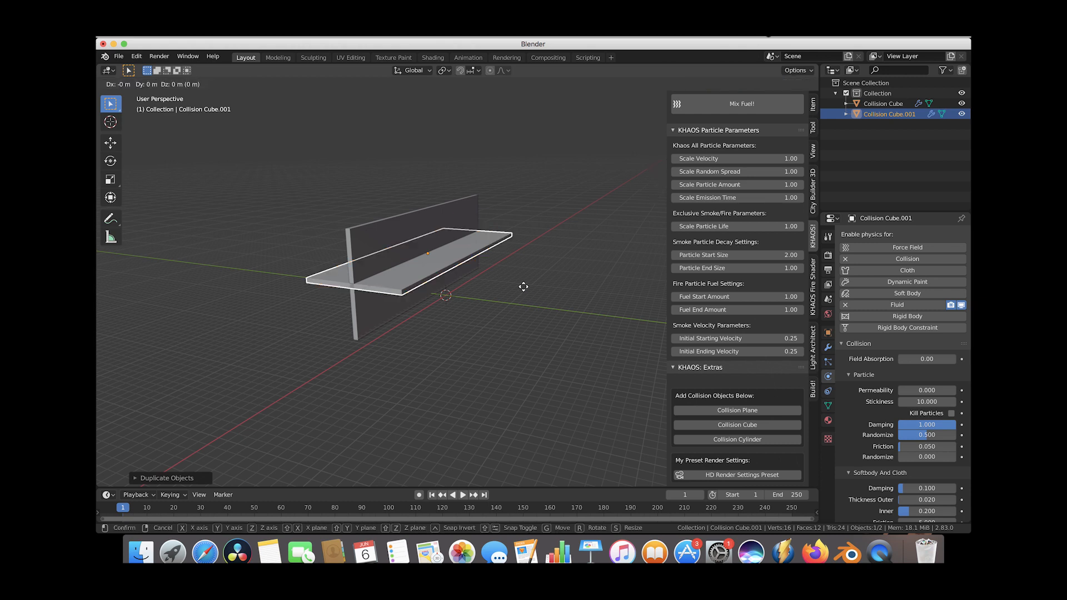
key(z)
click(506, 333)
key(g)
key(y)
click(433, 335)
Widen the flat slab along Y to more than four times its width to form a floor
key(s)
key(y)
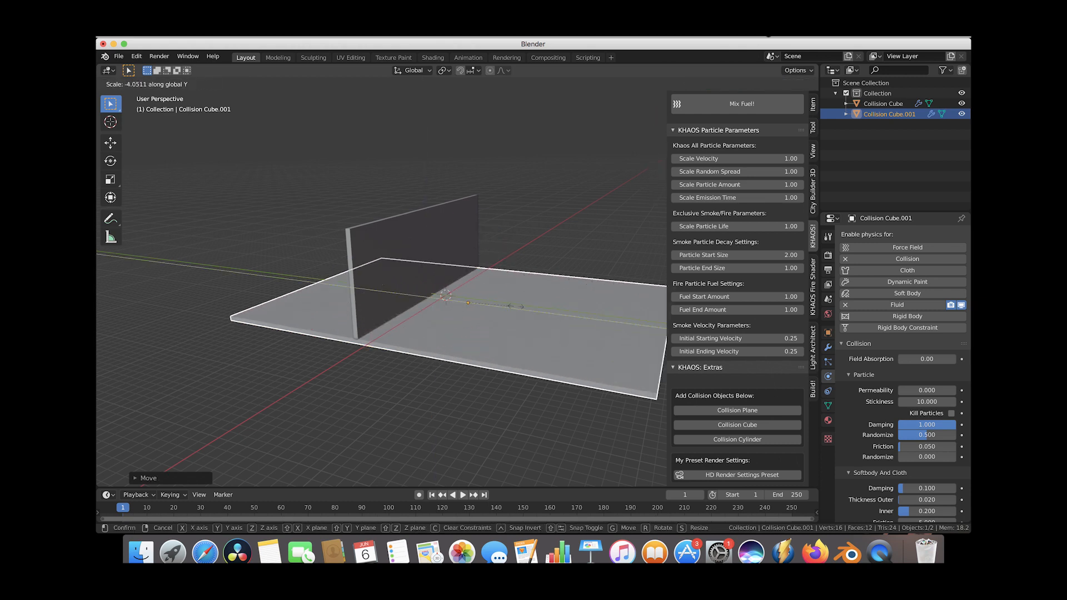
click(492, 306)
key(s)
key(y)
click(520, 305)
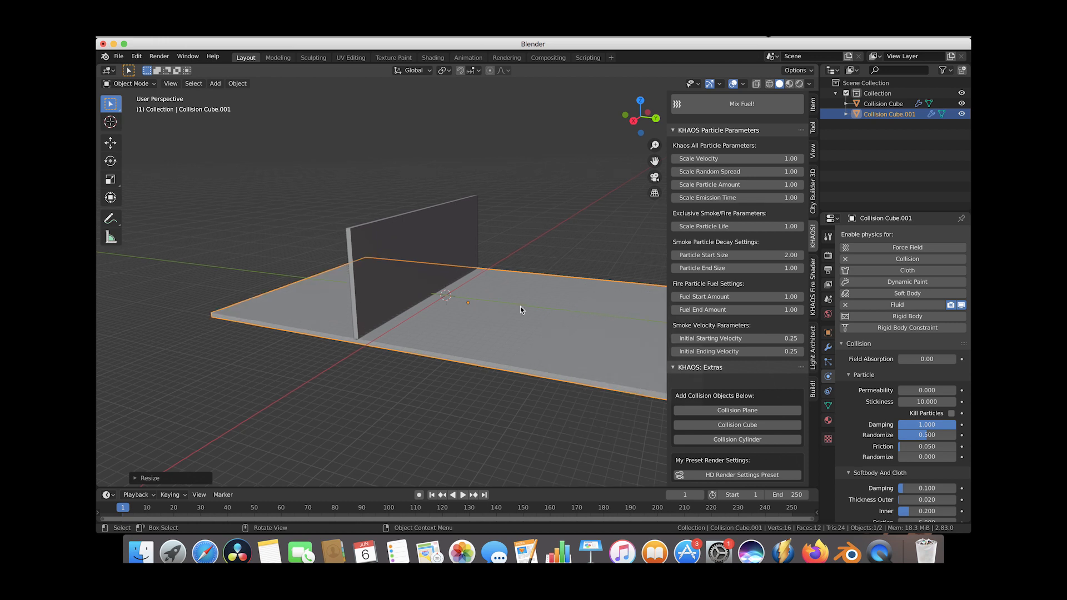
Slide the floor along Y so that the wall stands at its back edge
scroll(521, 306, left, 5)
key(g)
key(y)
click(629, 284)
scroll(553, 292, right, 5)
scroll(552, 295, right, 5)
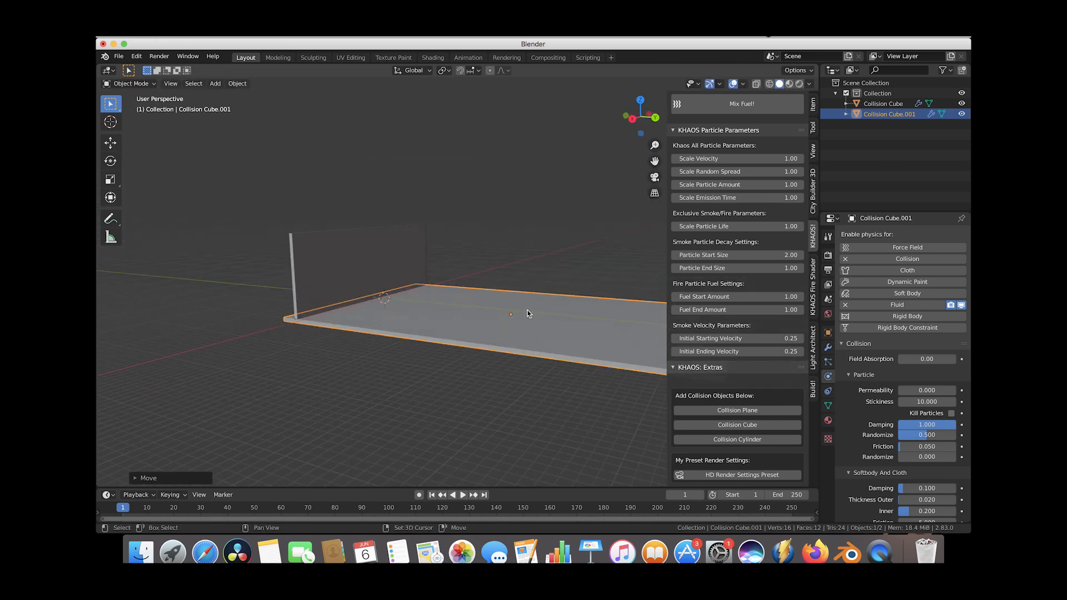
scroll(534, 289, right, 5)
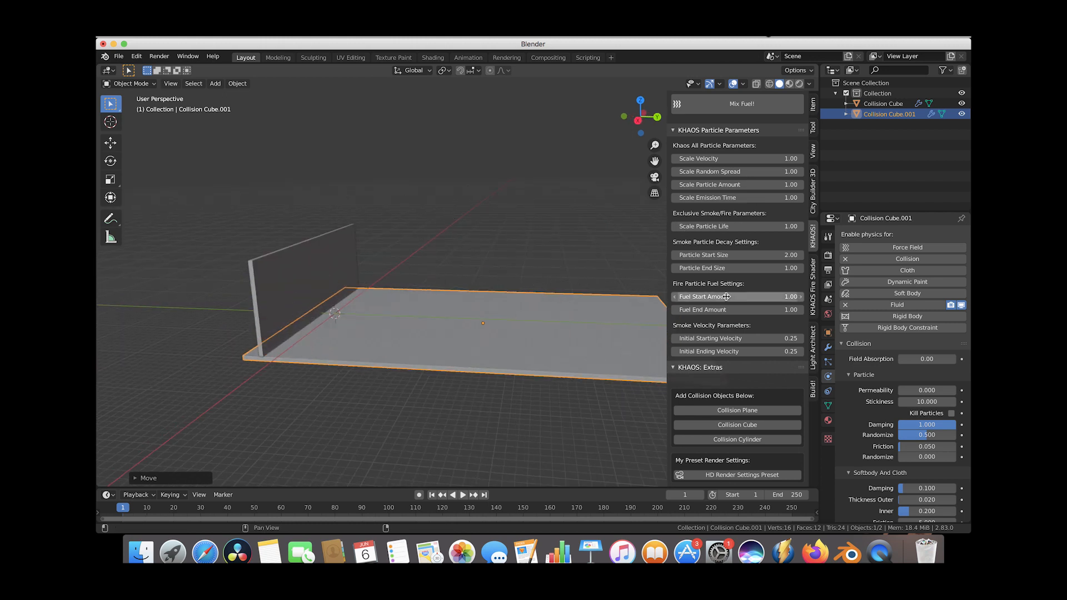
Choose Dynamic Smoke/Fire as the KHAOS smoke type and set Scale Particle Amount to 100
scroll(758, 287, up, 10)
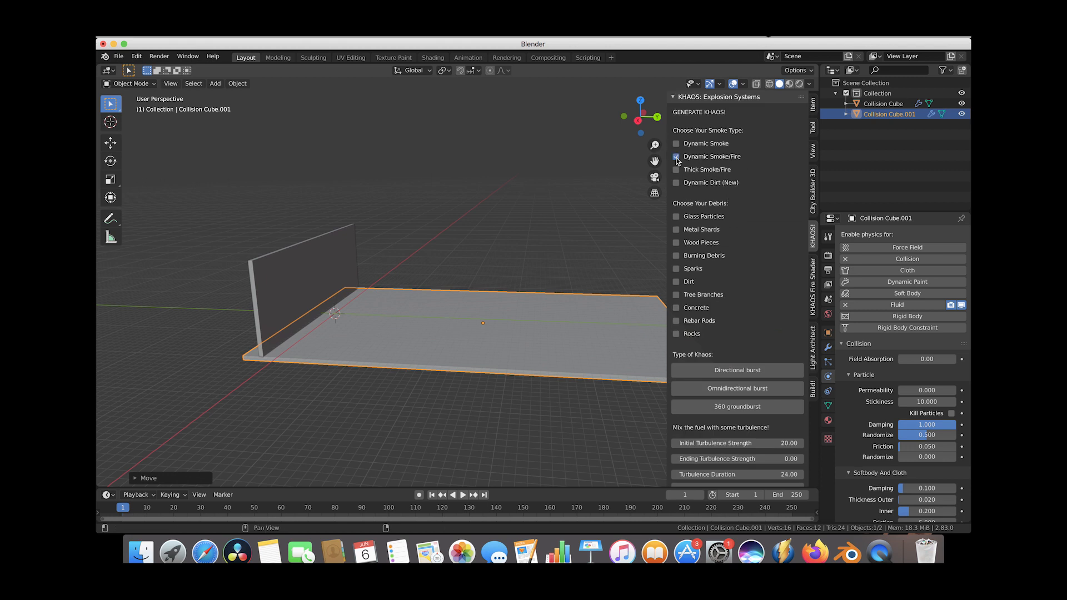
scroll(737, 254, down, 7)
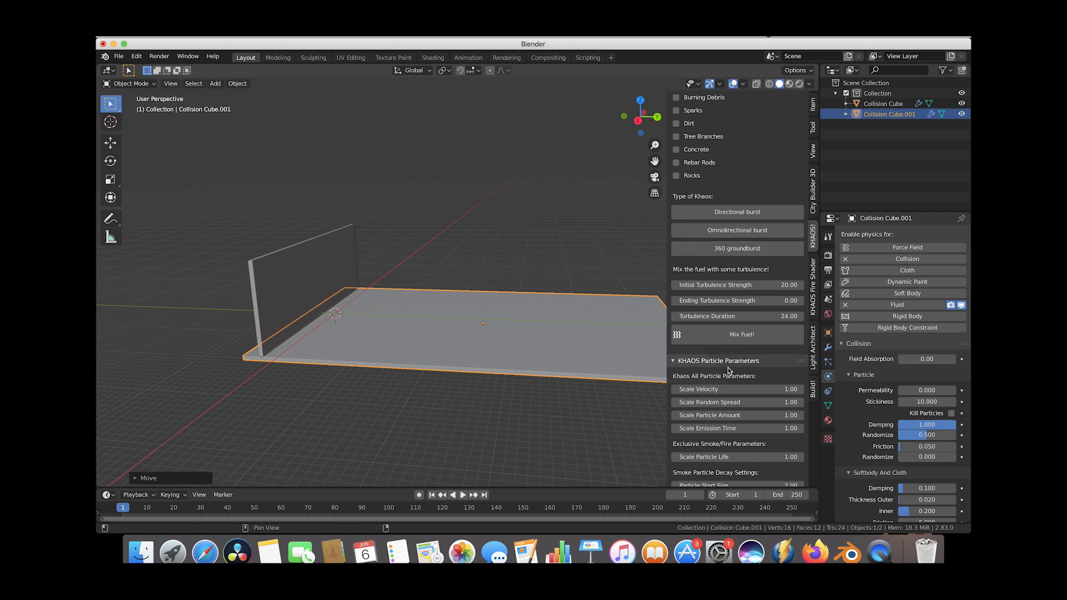
scroll(740, 252, down, 10)
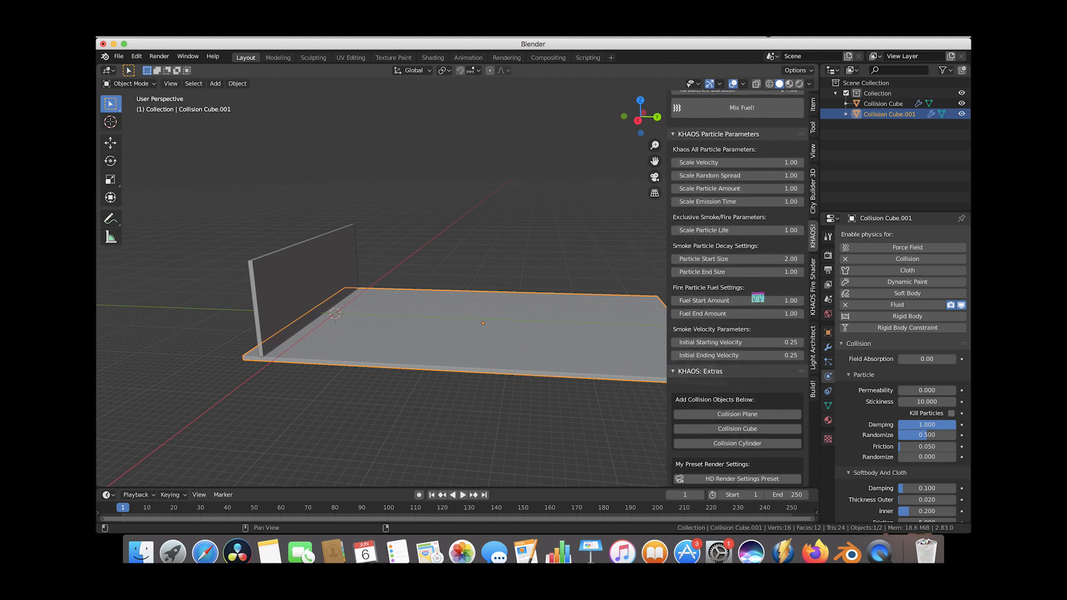
click(760, 188)
text(100)
key(Return)
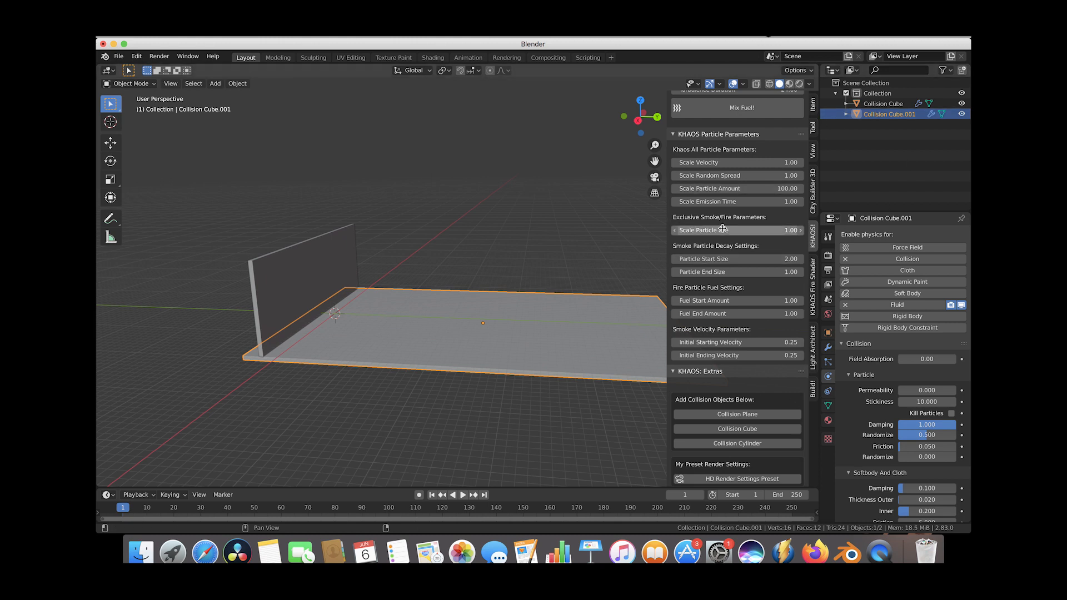
Set Scale Emission Time to 10 and Scale Particle Life to 5
click(742, 202)
text(10)
key(Return)
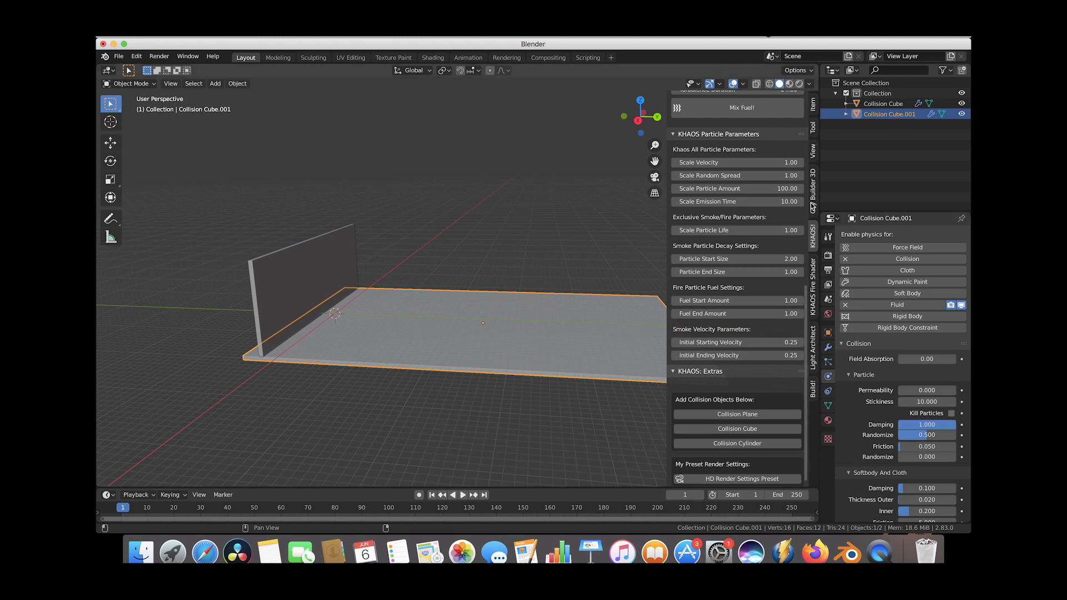
click(745, 230)
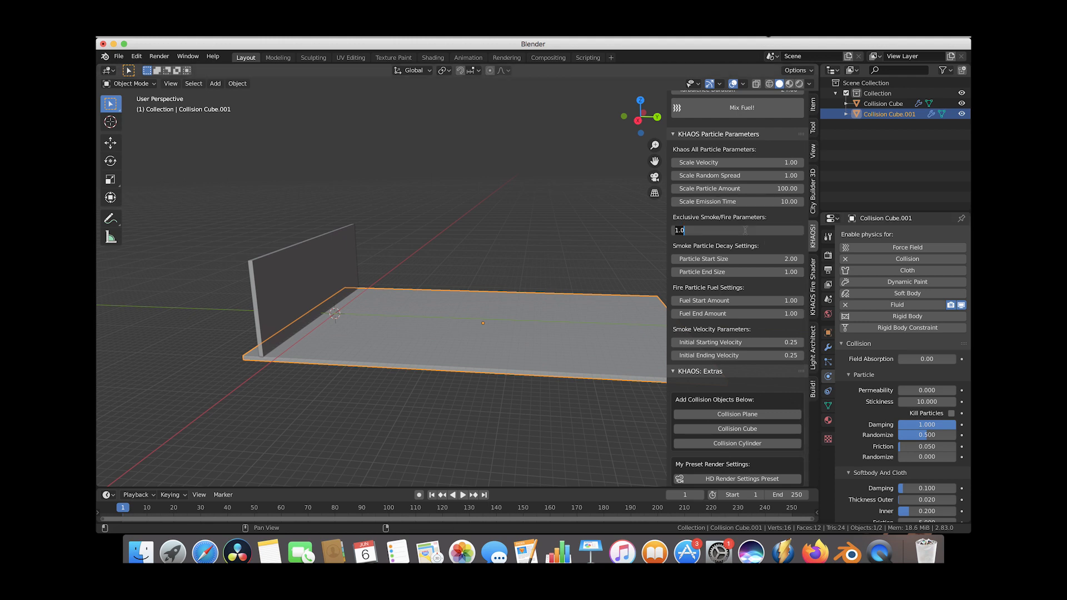
key(Return)
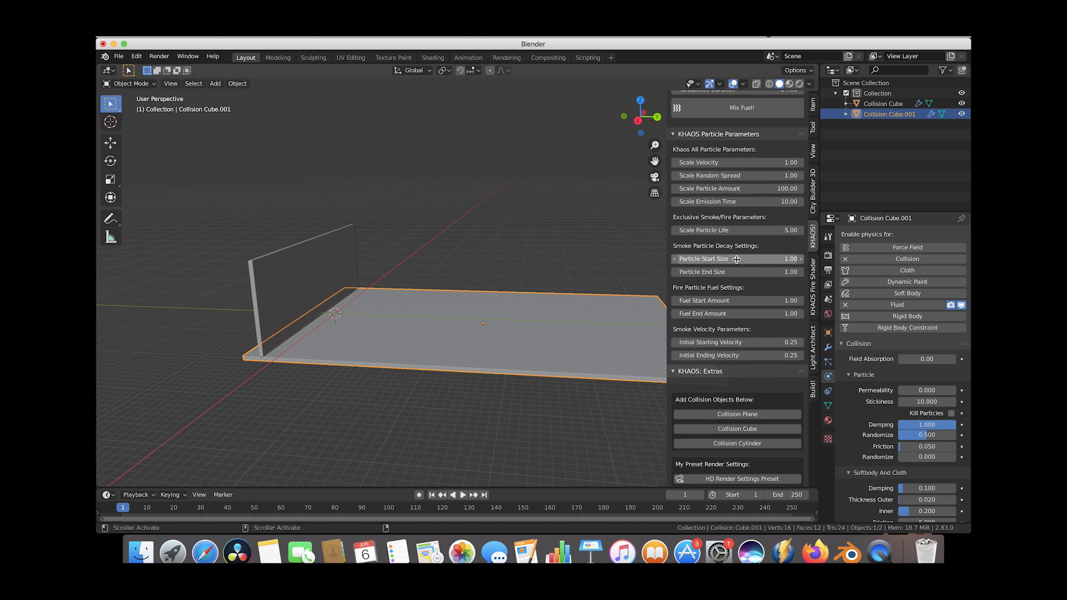
Set both the smoke Particle Start Size and Particle End Size to 0.5
click(737, 259)
text(.5)
key(Return)
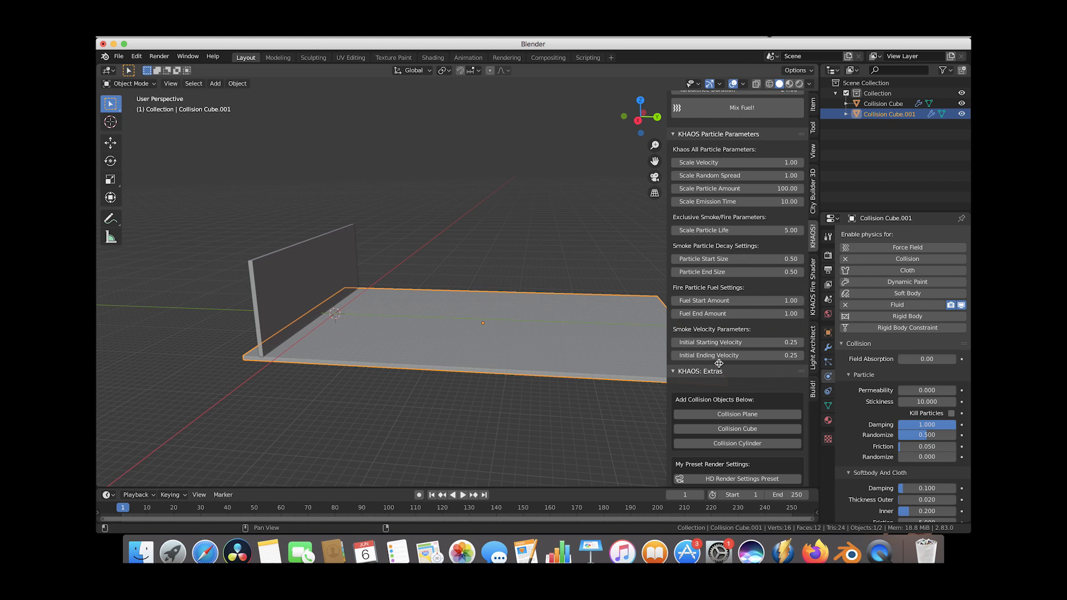
At frame 20, place the 3D cursor near the floor's side edge and generate a 360 groundburst there
scroll(734, 295, up, 5)
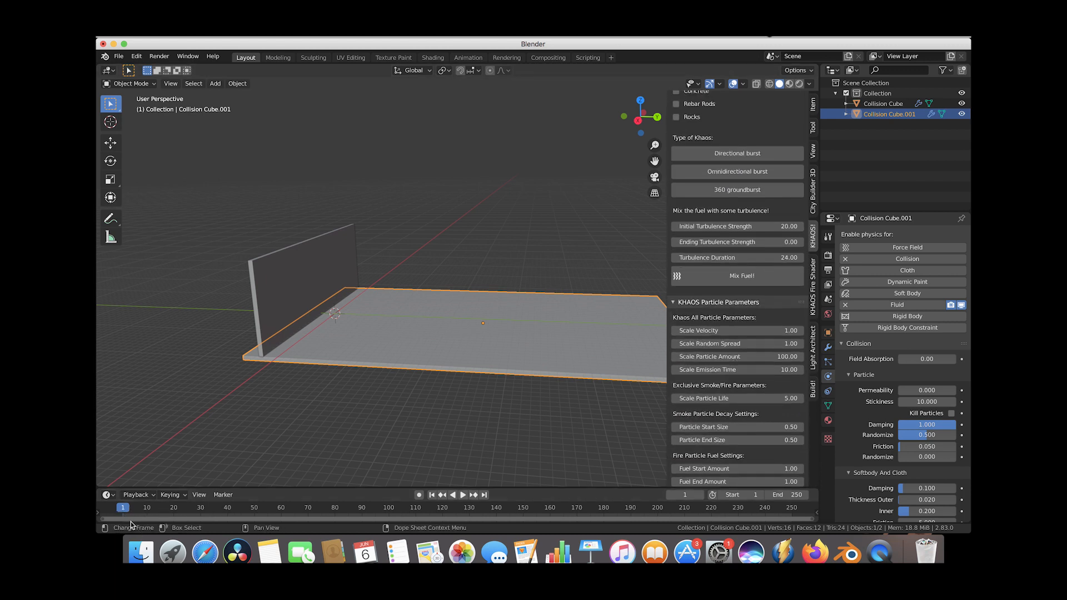
click(174, 512)
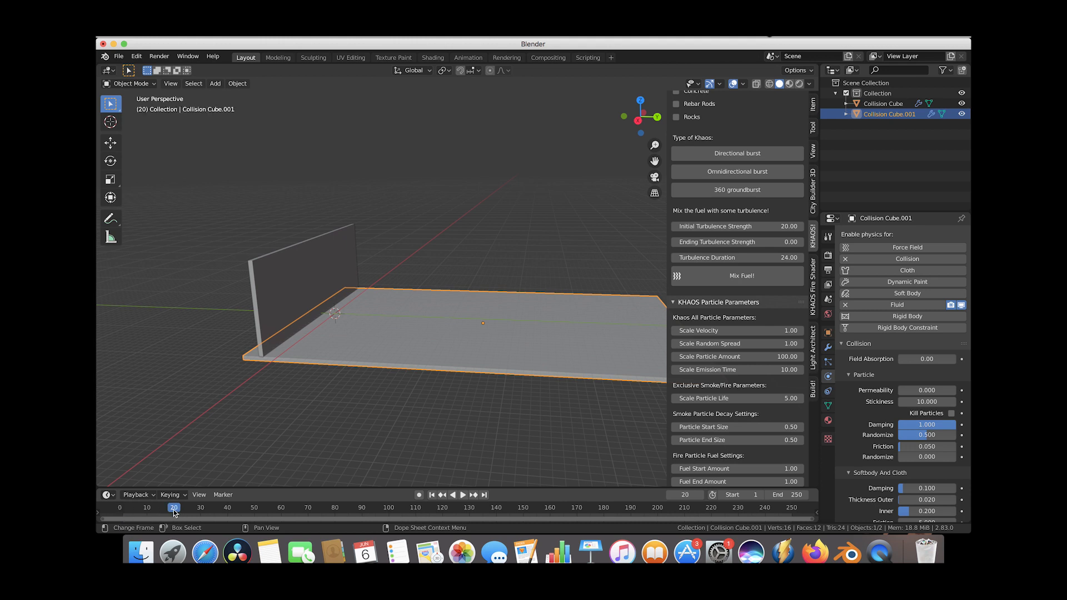
click(112, 127)
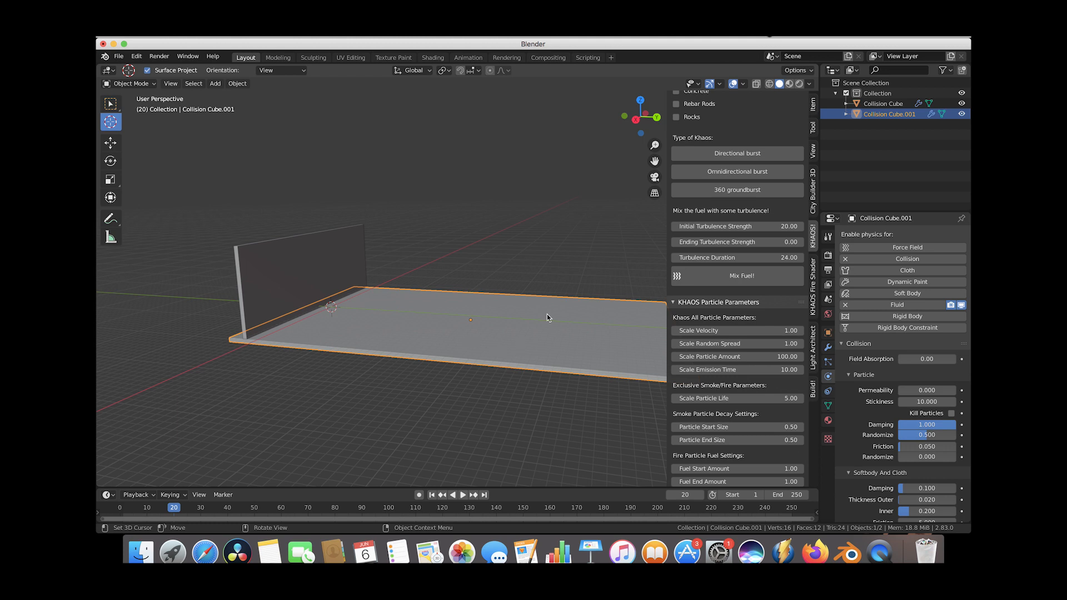
scroll(565, 277, right, 5)
click(744, 191)
scroll(436, 245, up, 10)
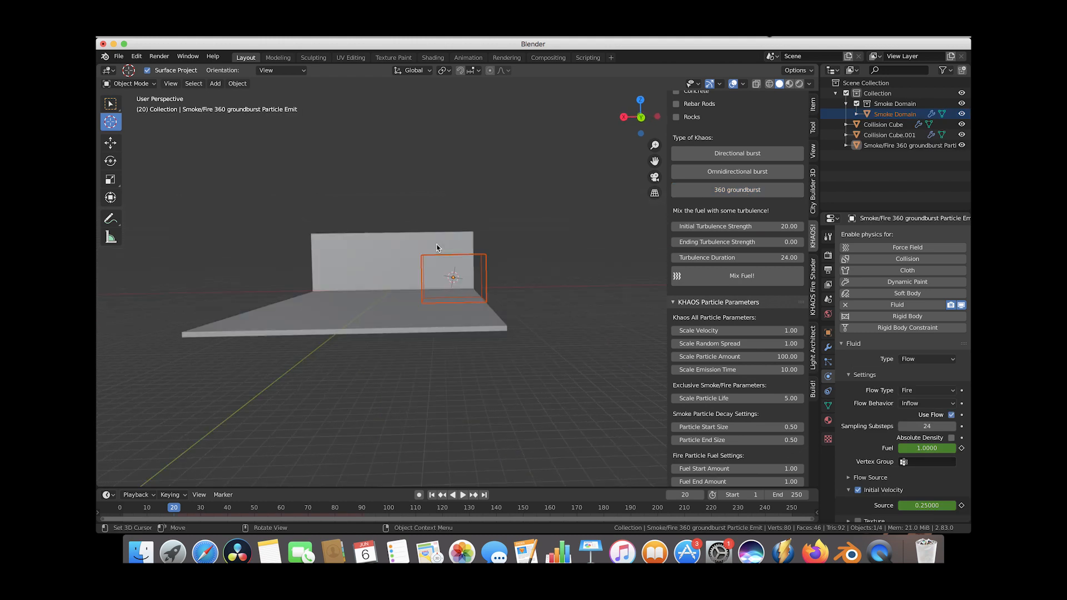
Select the smoke domain together with its groundburst emitter and scale both up well beyond the floor's edge
scroll(437, 248, down, 4)
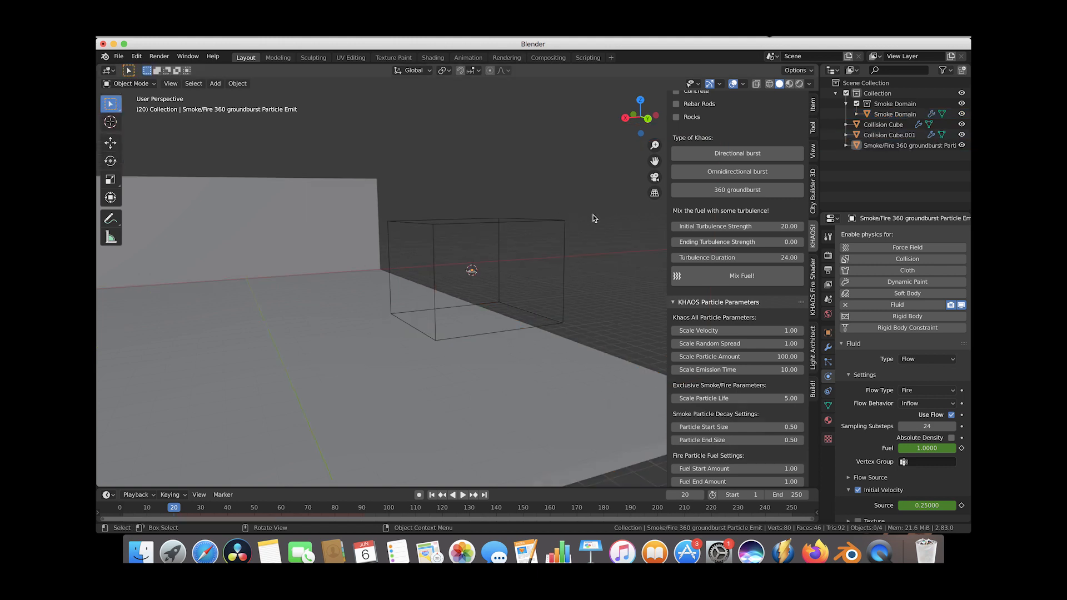
click(574, 177)
drag(574, 177, 457, 277)
key(s)
click(527, 246)
scroll(528, 245, down, 4)
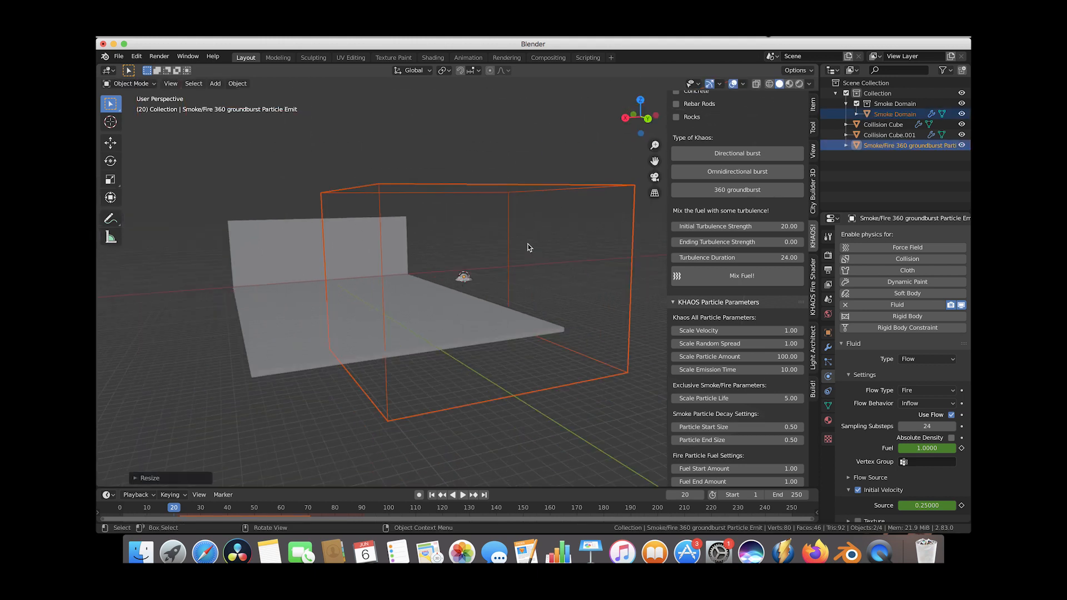
scroll(528, 246, left, 4)
scroll(527, 247, left, 2)
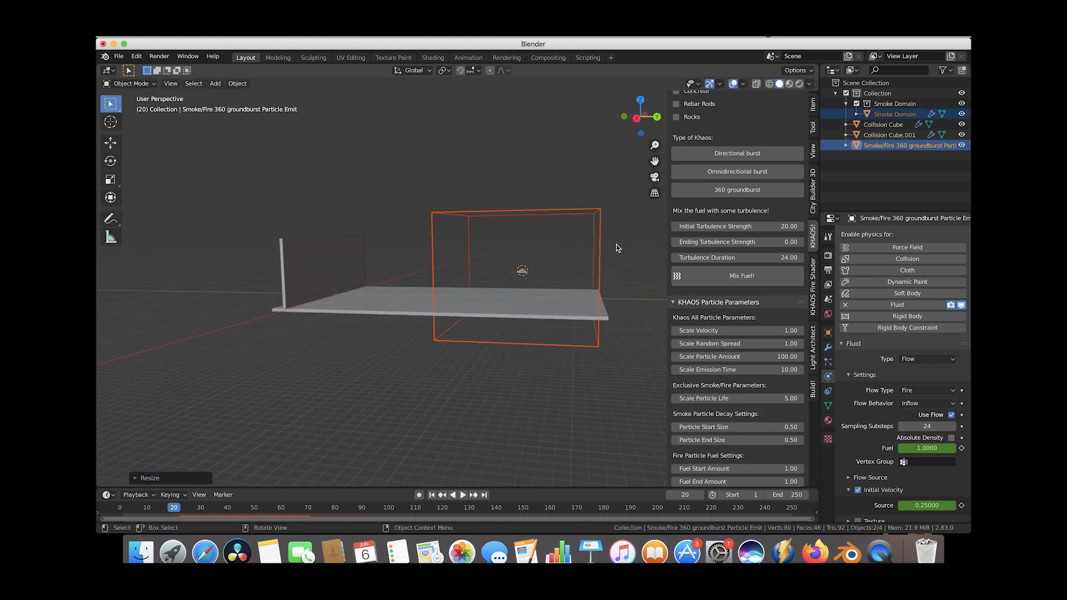
Move only the smoke domain toward the wall and stretch it about 1.5 times along X
click(607, 246)
key(g)
click(476, 232)
scroll(477, 236, left, 4)
key(s)
key(y)
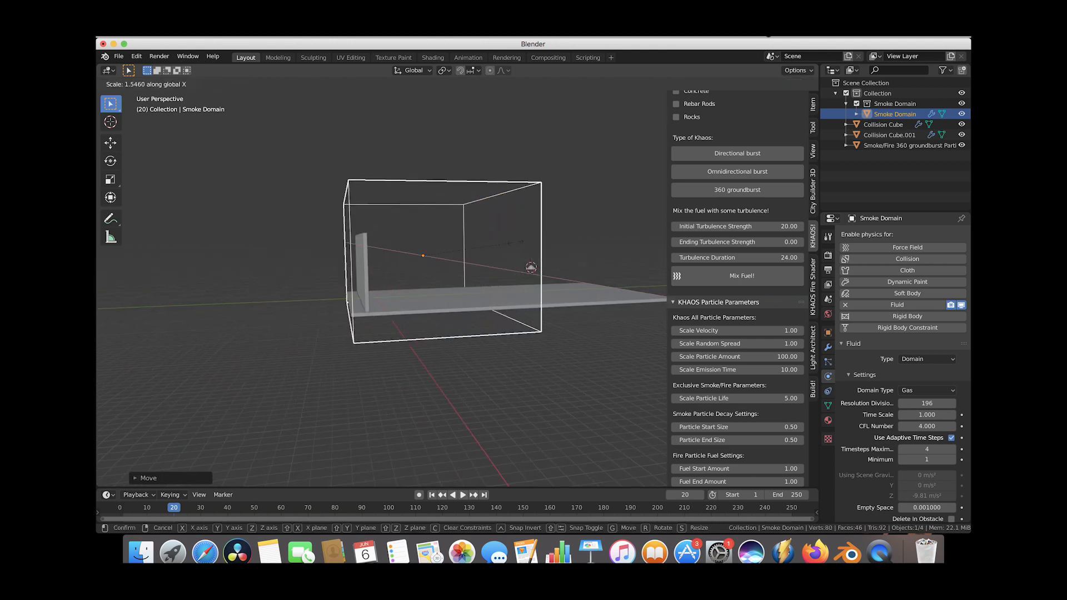
click(515, 241)
Reposition the smoke domain so it surrounds the collision wall, the groundburst emitter and most of the floor
key(g)
click(496, 241)
scroll(496, 241, left, 10)
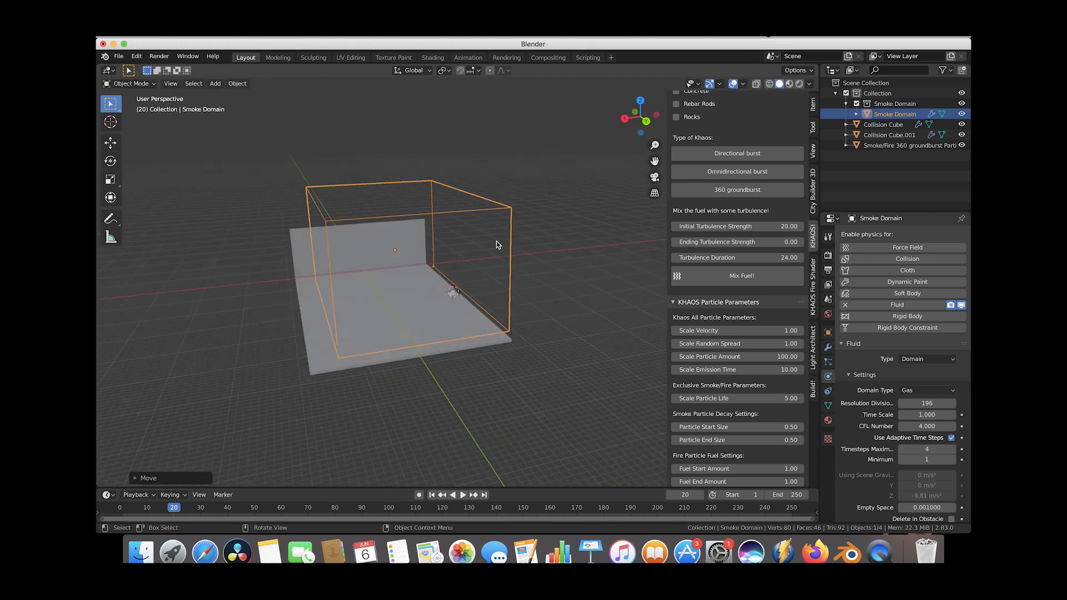
key(g)
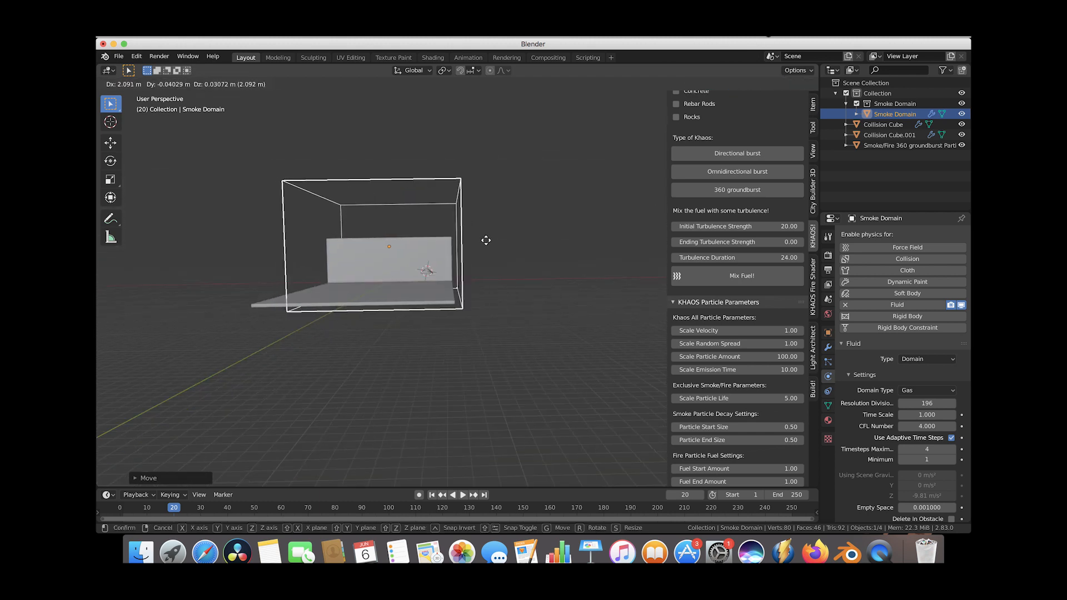
click(475, 251)
scroll(474, 250, left, 8)
scroll(475, 250, right, 8)
key(g)
click(478, 250)
scroll(432, 266, left, 10)
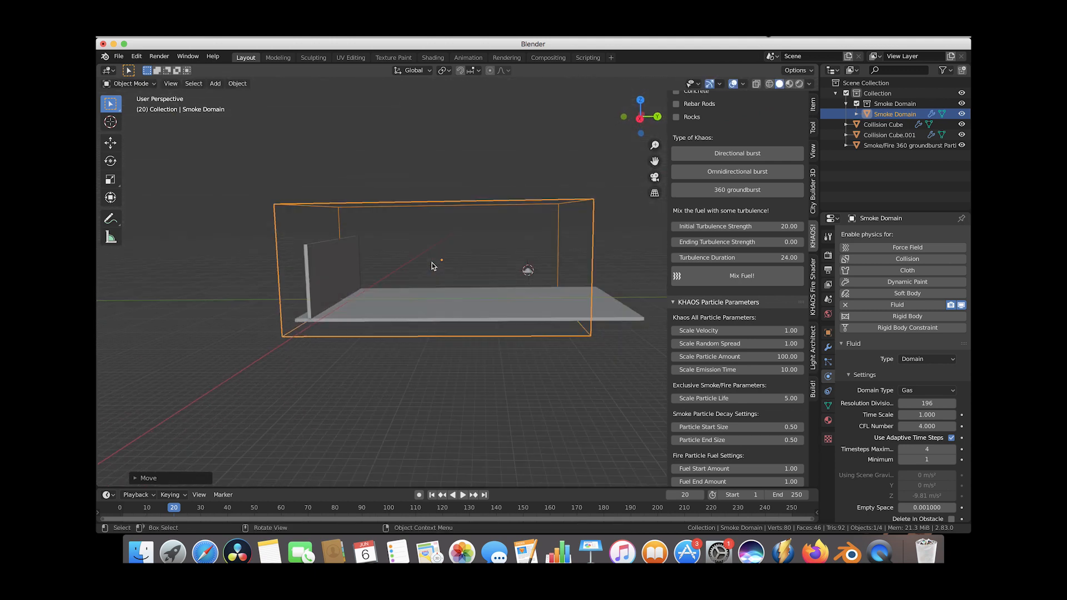
Scale the smoke domain up slightly and uniformly around the wall and floor
scroll(432, 266, right, 3)
key(s)
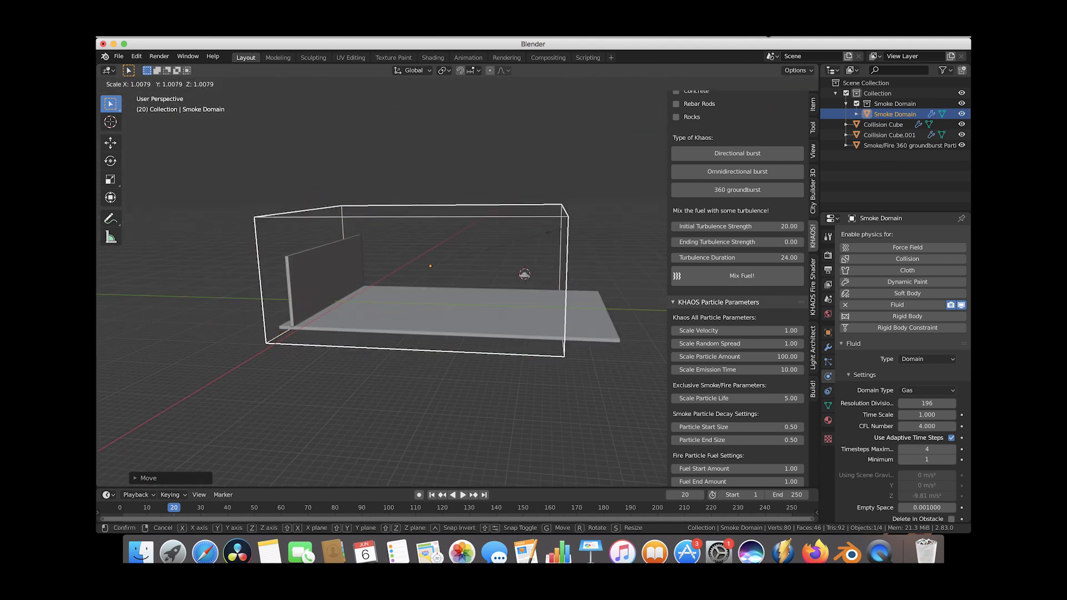
click(559, 233)
scroll(325, 269, right, 10)
scroll(325, 269, left, 6)
scroll(510, 268, down, 3)
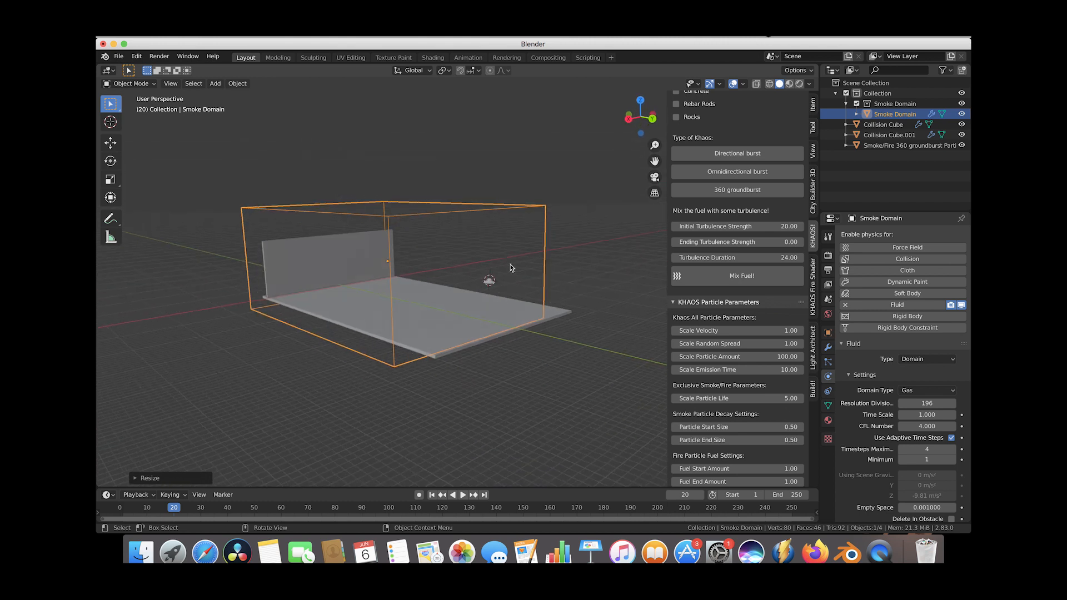
Select the groundburst emitter and play the particle burst through to frame 75 to check its spread
click(490, 283)
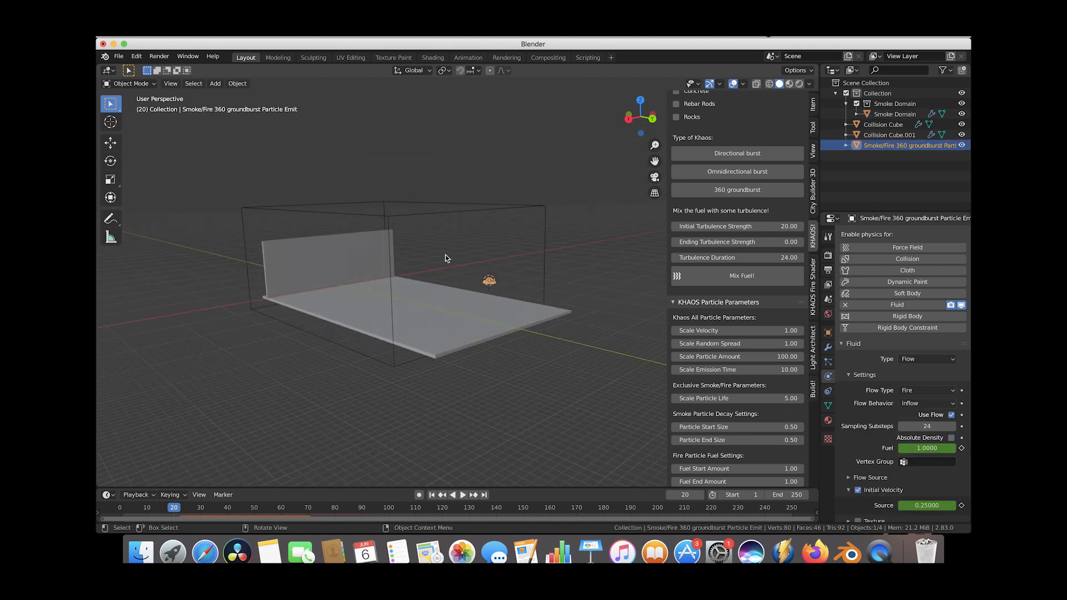
scroll(446, 255, left, 2)
scroll(446, 255, right, 2)
scroll(445, 255, up, 3)
scroll(445, 255, right, 3)
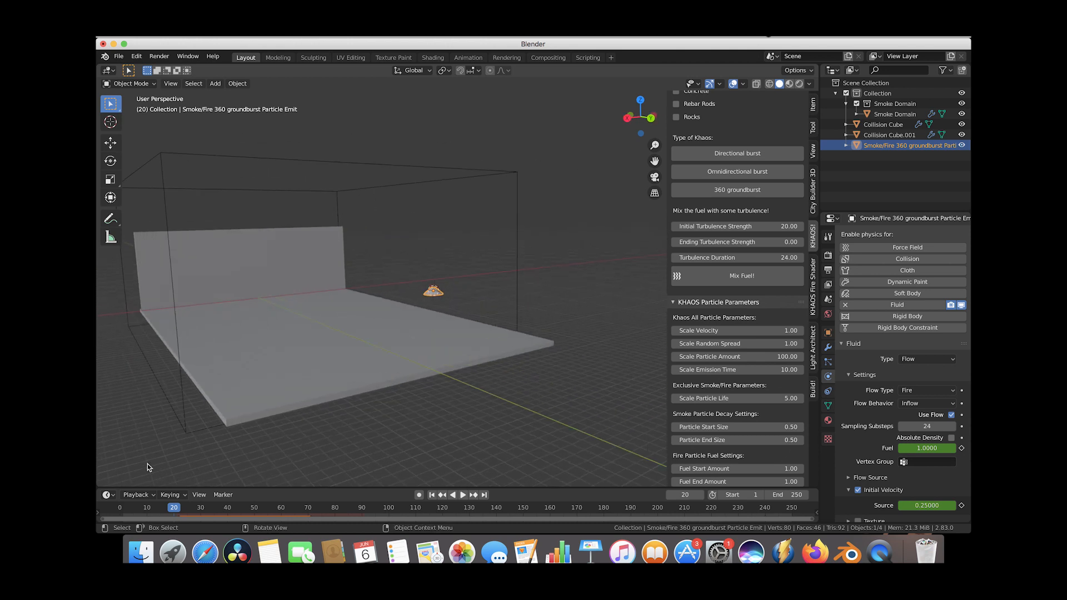
drag(128, 507, 245, 507)
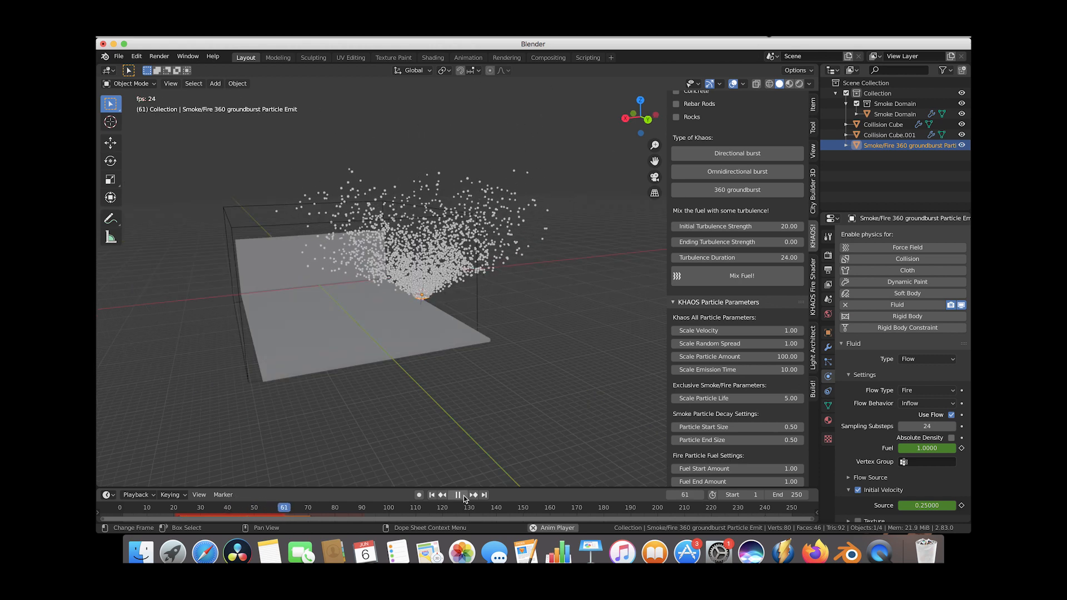
click(463, 495)
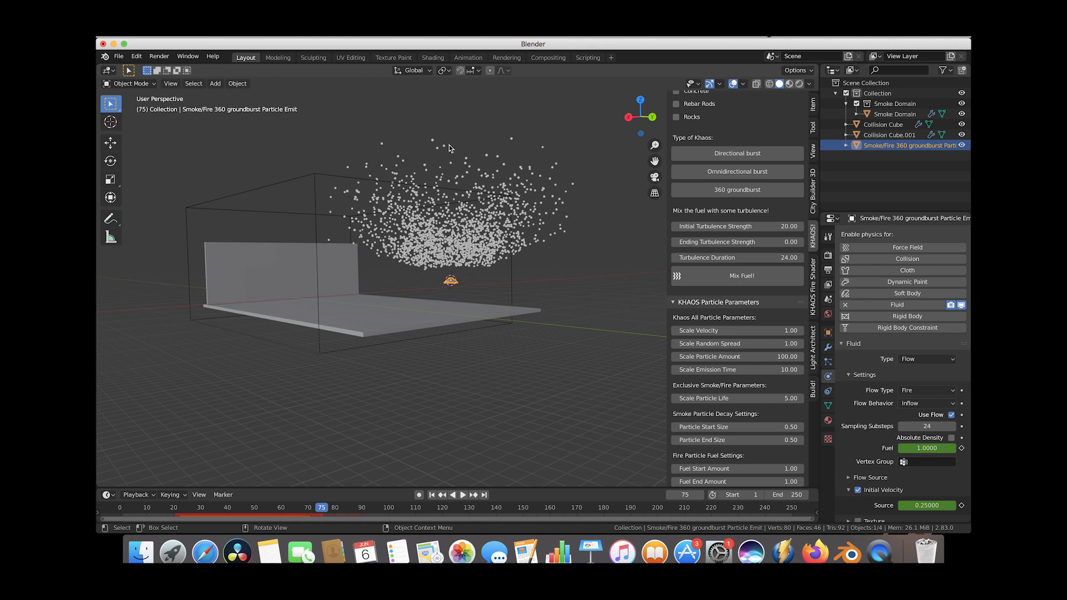
Stretch the groundburst emitter strongly along Z and shrink it uniformly into a small, narrow column
scroll(380, 327, up, 6)
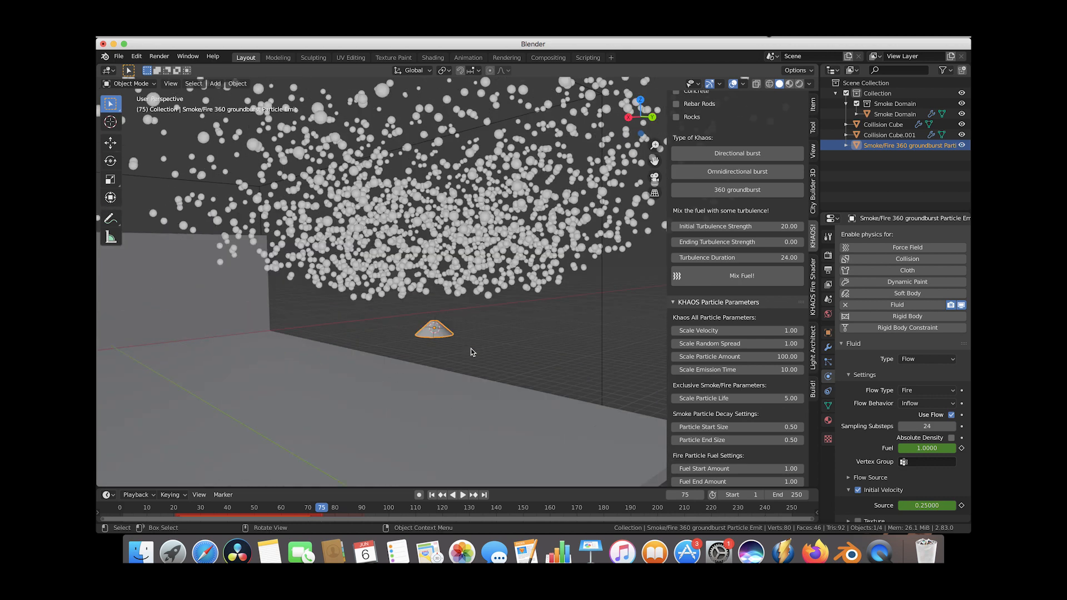
key(s)
key(z)
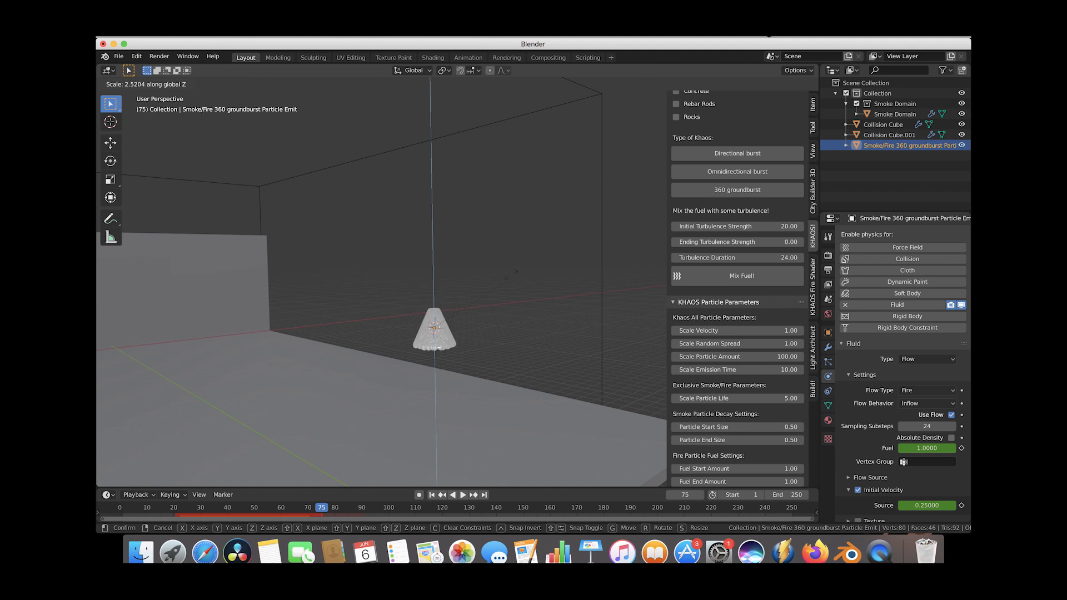
key(Return)
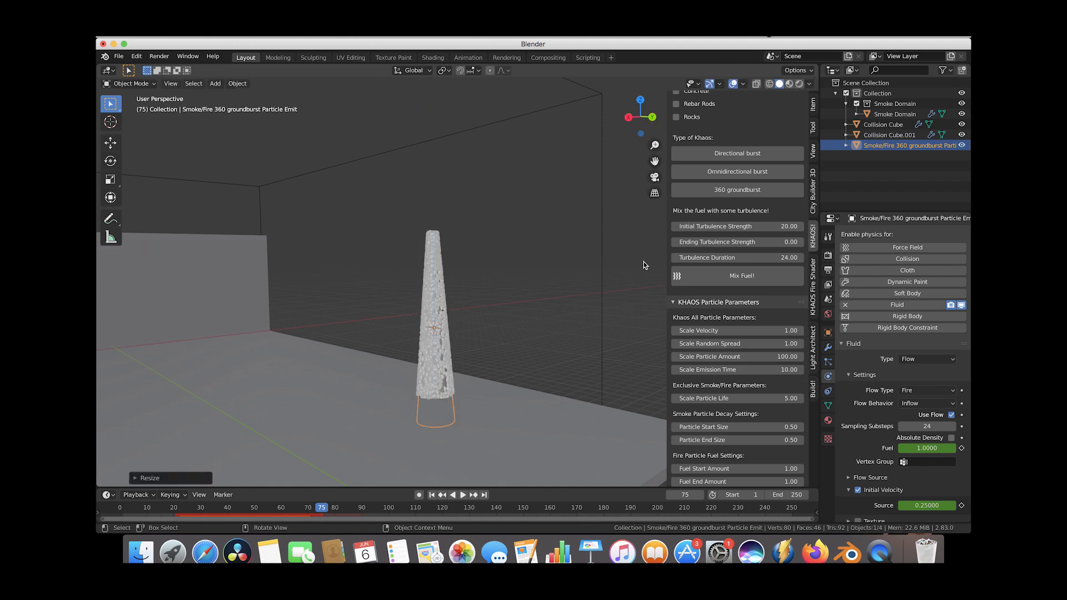
key(s)
click(458, 324)
scroll(458, 325, down, 2)
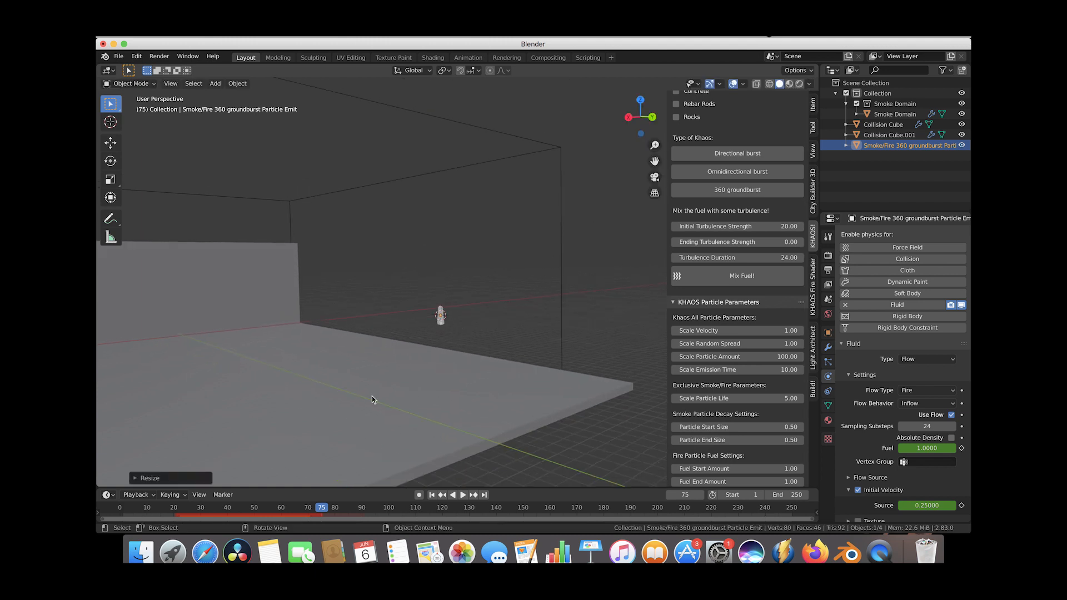
Scrub the timeline to frame 39 to examine the shape of the particle jet
click(176, 511)
drag(176, 511, 225, 509)
scroll(452, 268, down, 3)
middle_drag(452, 268, 459, 174)
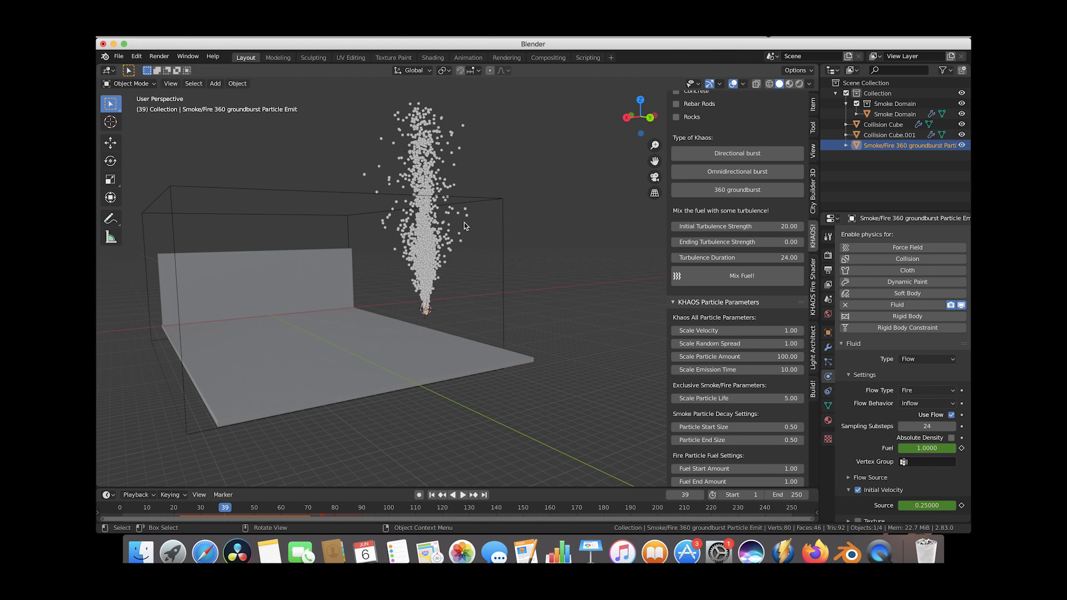
Set the emitter's particle velocity Randomize to 4 and scrub through the frames to preview it
click(828, 362)
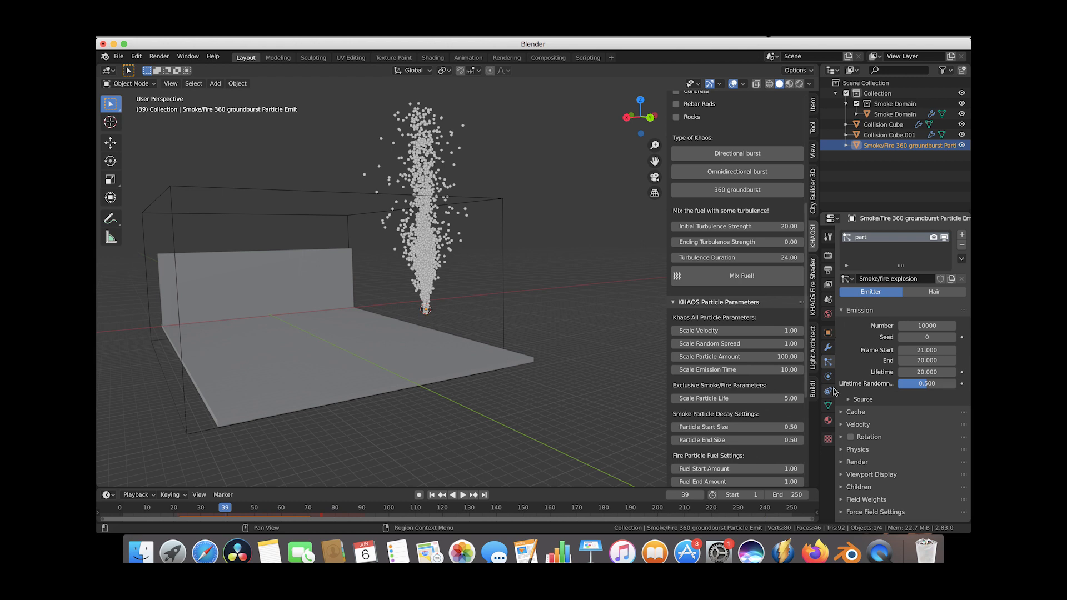
scroll(879, 436, down, 2)
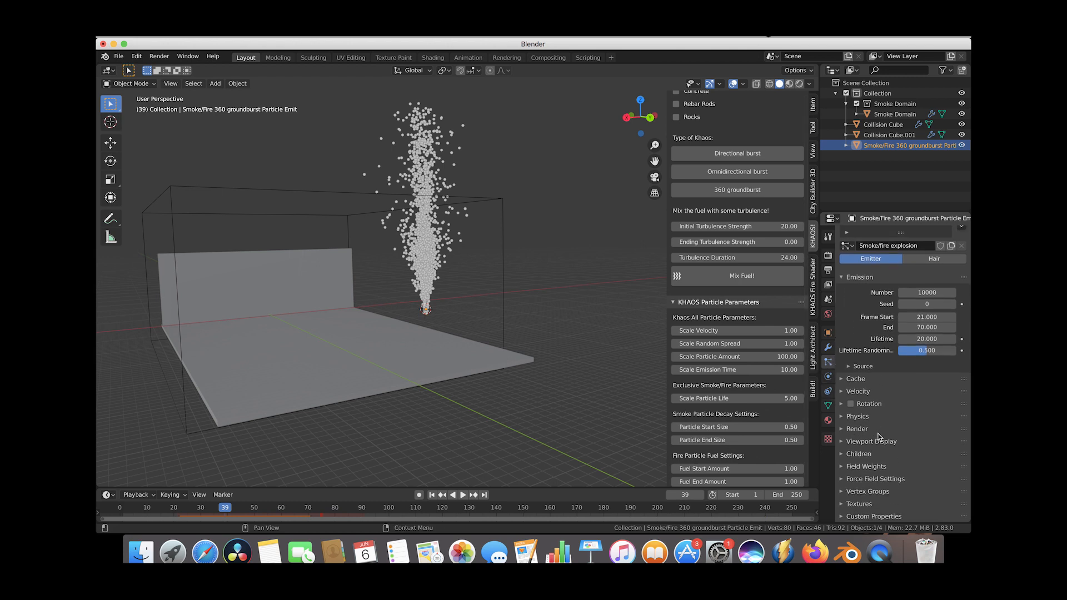
click(846, 392)
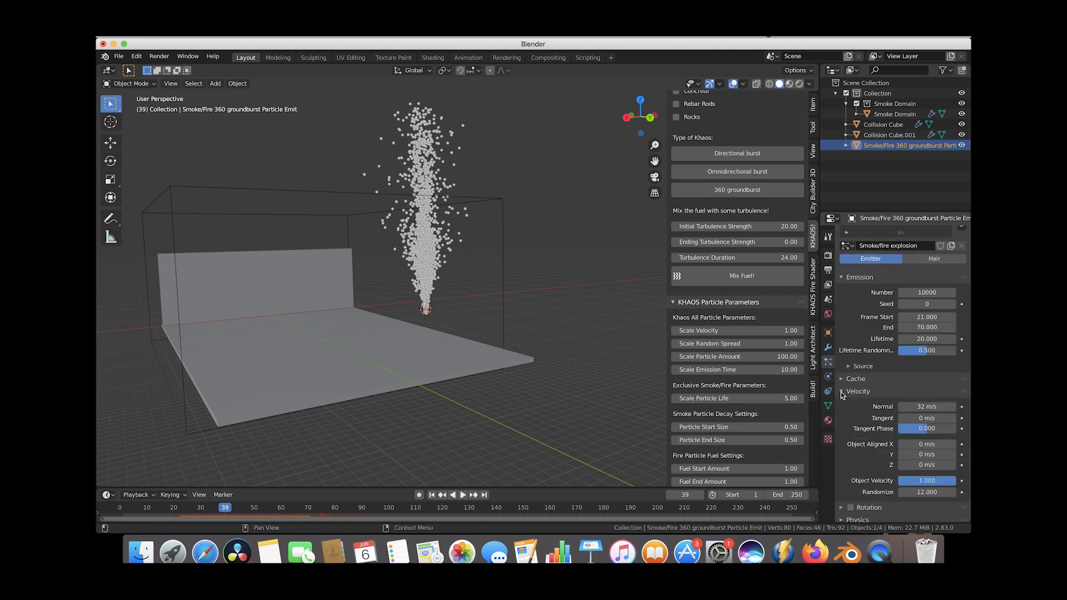
scroll(935, 454, down, 2)
click(923, 456)
text(12.0)
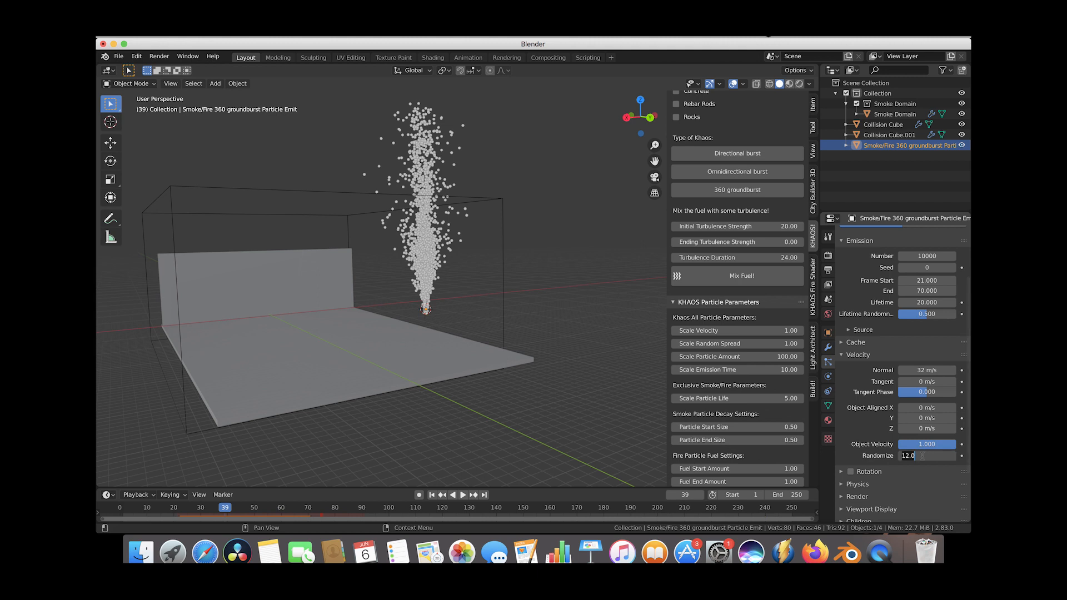
key(Return)
drag(143, 507, 279, 507)
Stretch the emitter further along Z and scale it down uniformly to narrow the particle stream
key(s)
key(z)
click(488, 265)
key(s)
click(456, 287)
Scrub to frame 48 and examine the narrowed particle stream from the side of the floor
drag(132, 508, 249, 501)
scroll(515, 194, left, 5)
scroll(515, 194, left, 10)
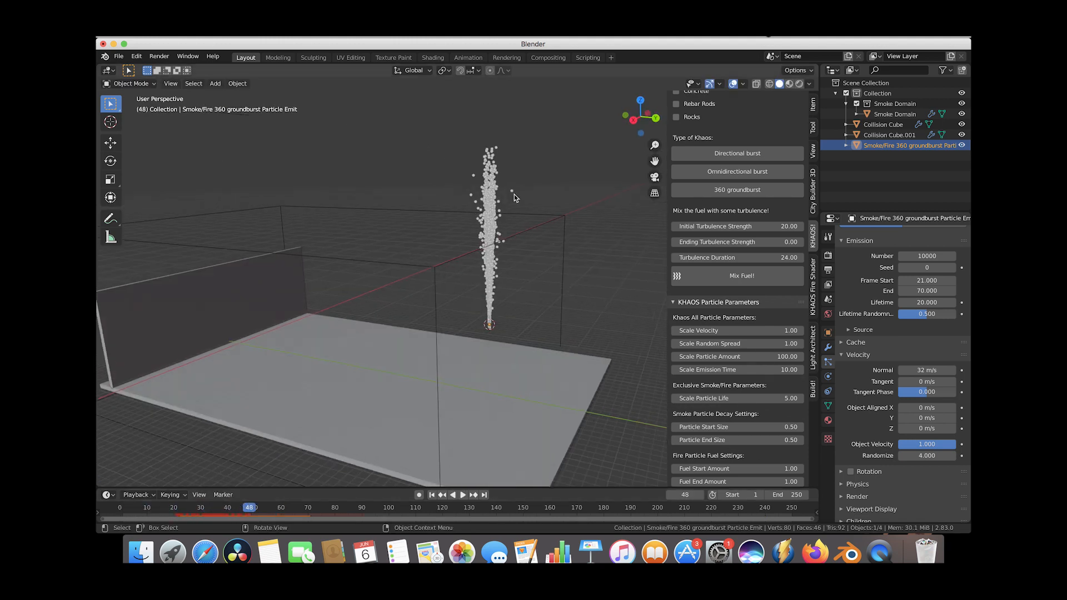
scroll(515, 194, left, 5)
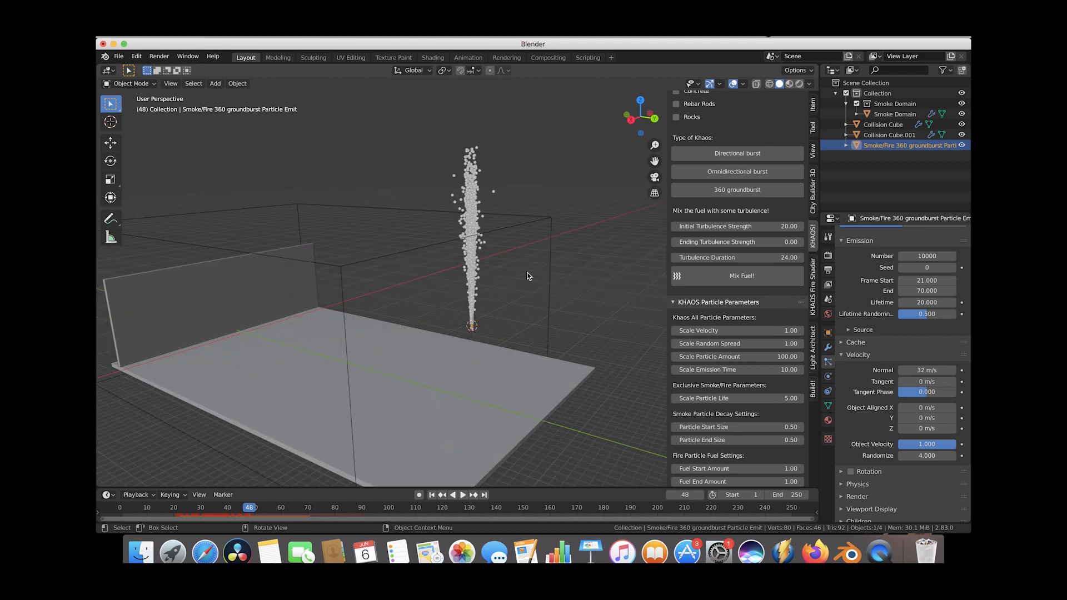
scroll(442, 314, left, 5)
scroll(443, 317, left, 5)
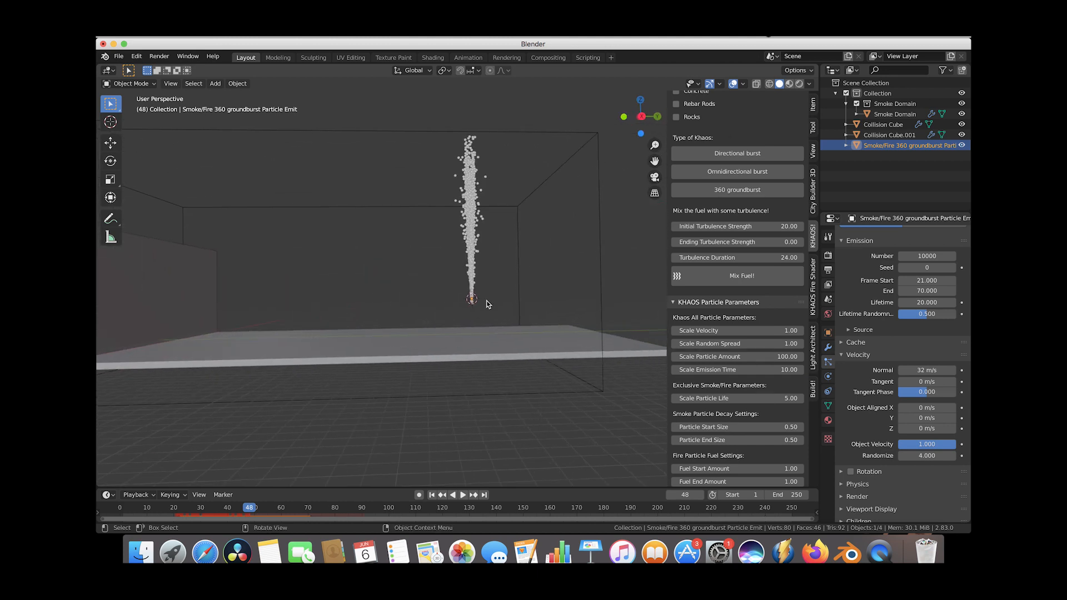
Rotate the emitter about 90 degrees so it aims at the collision wall, and move it closer to the wall
scroll(489, 304, up, 3)
key(r)
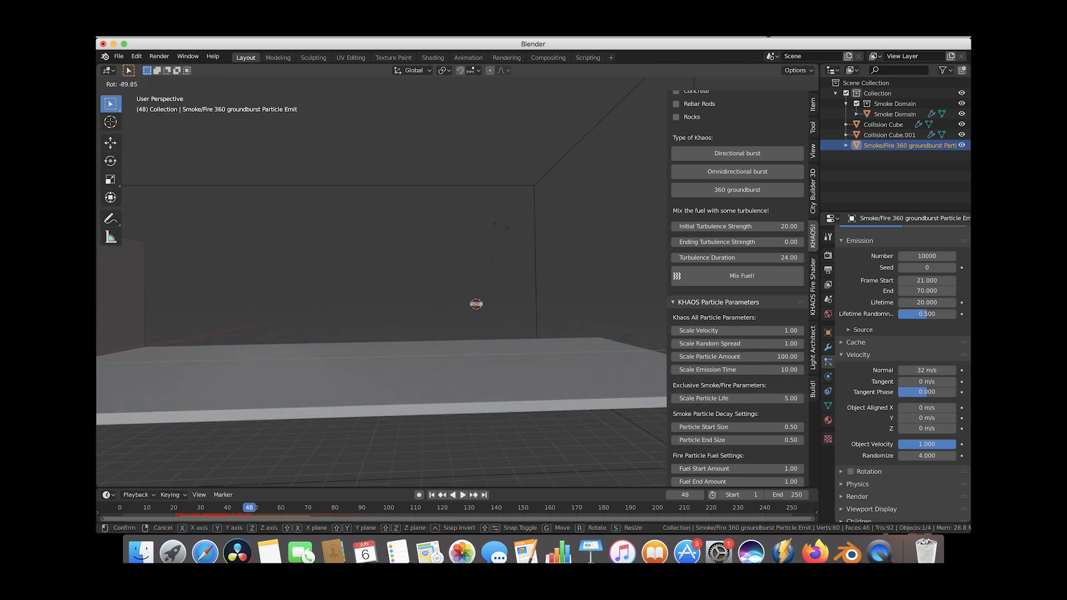
click(401, 307)
key(g)
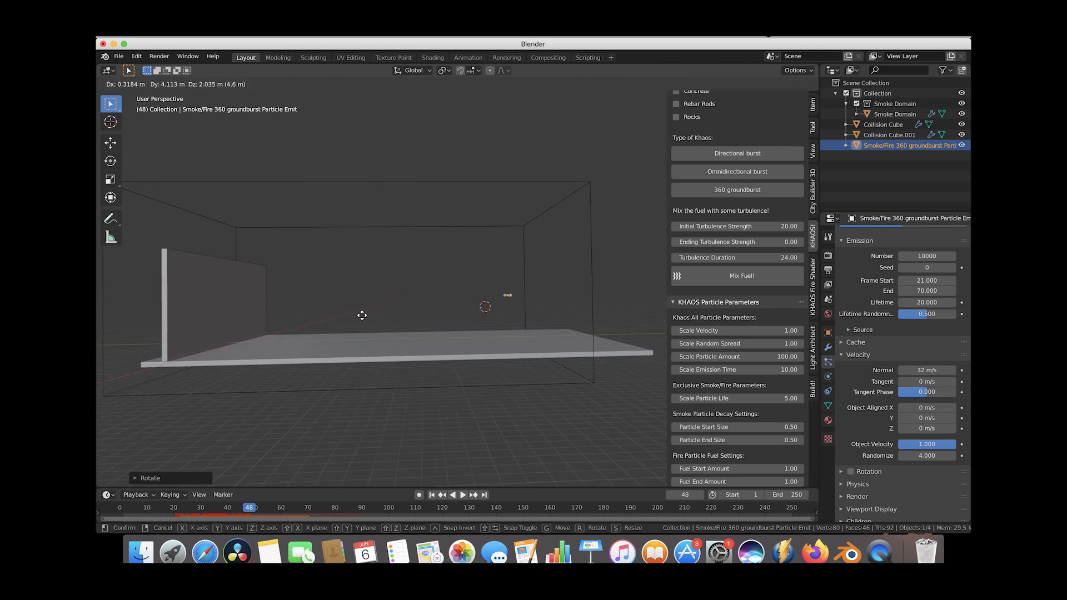
click(248, 324)
Play the animation to frame 59 to check how far the particle stream travels toward the wall
key(space)
key(space)
middle_drag(461, 269, 376, 388)
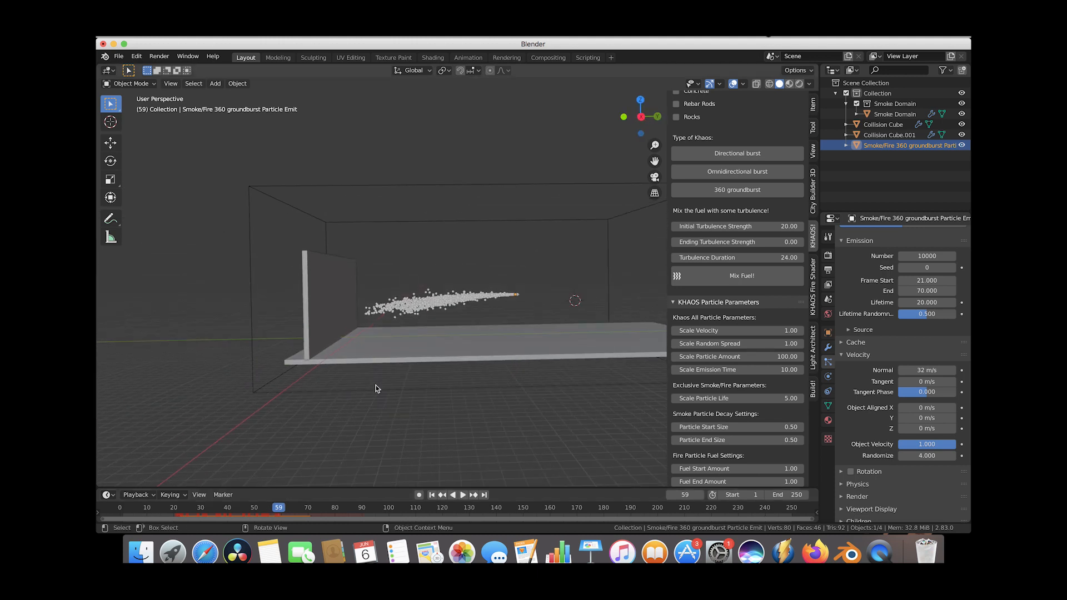
Set the particle Lifetime to 36 and scrub to frame 69 to check the stream's reach
click(921, 305)
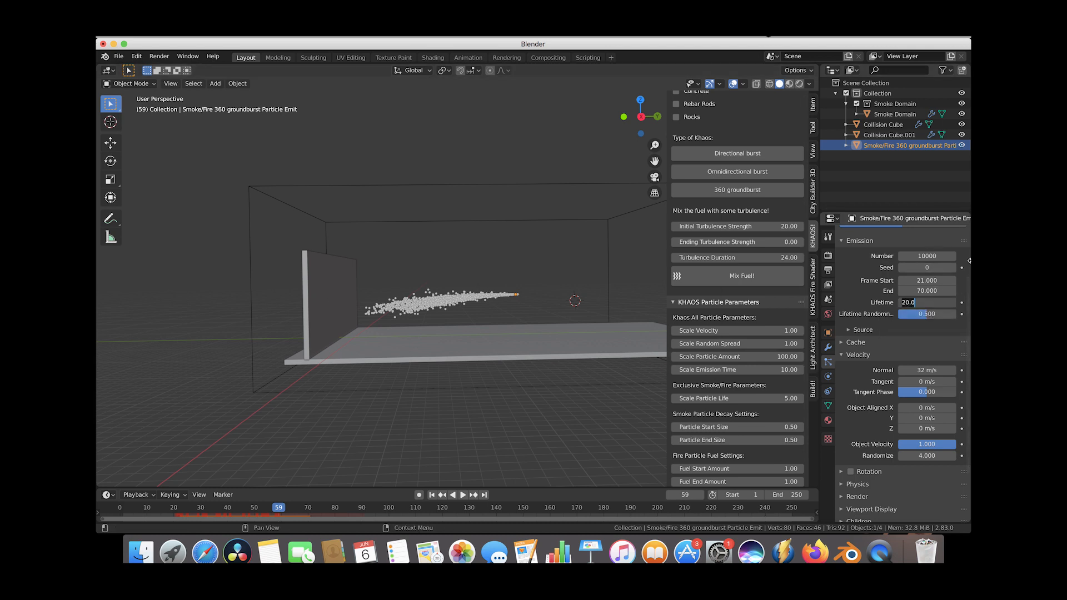
text(36)
key(Return)
drag(162, 508, 306, 516)
middle_drag(415, 335, 522, 318)
Move the emitter sideways to line up with the middle of the wall and set the particle Lifetime to 40
key(g)
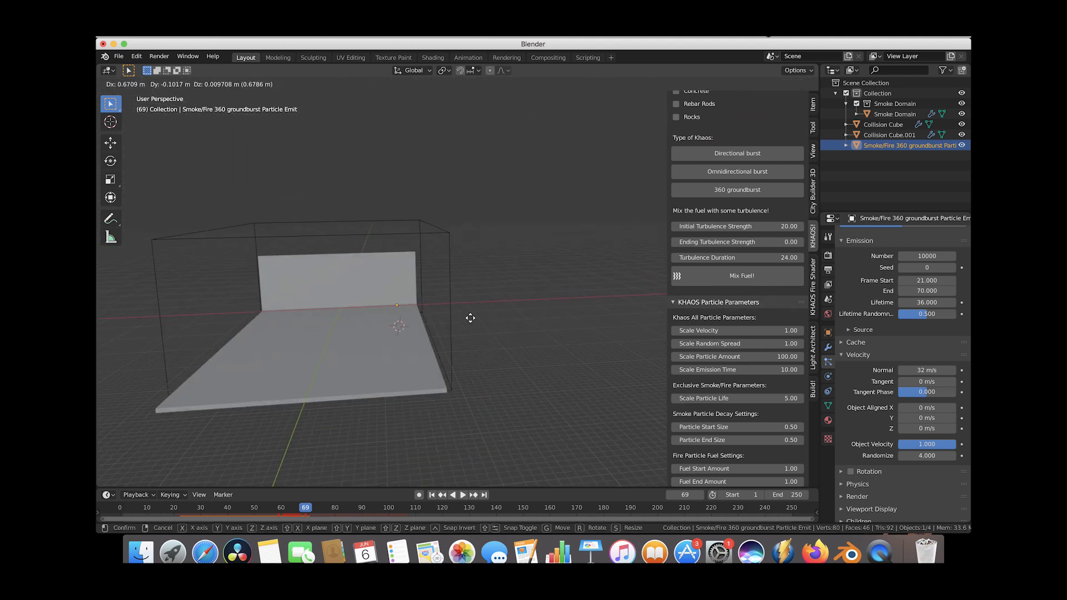
click(422, 320)
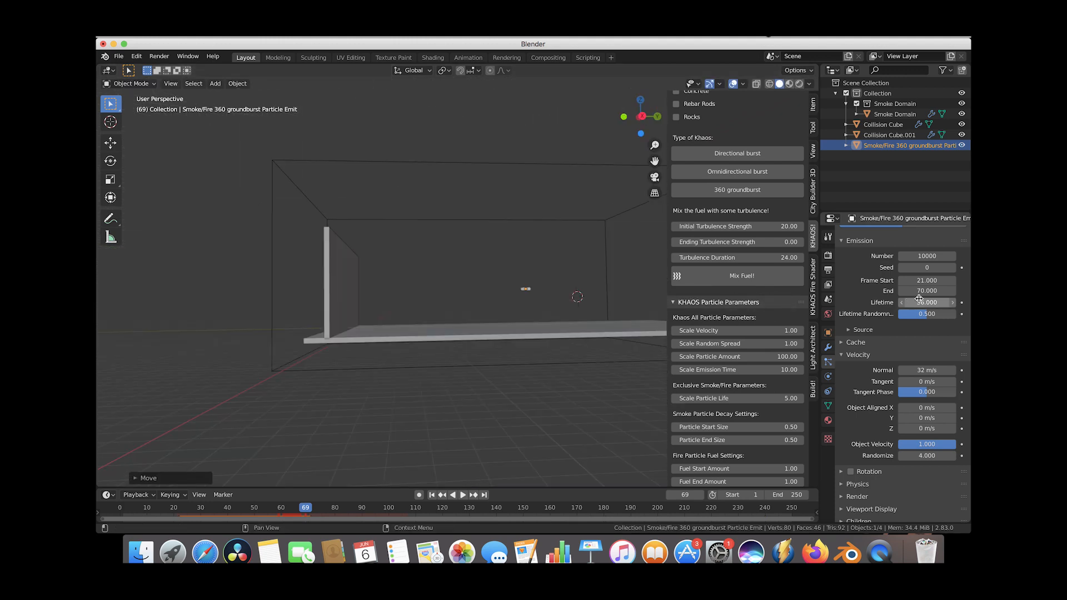
click(920, 302)
text(40)
key(Return)
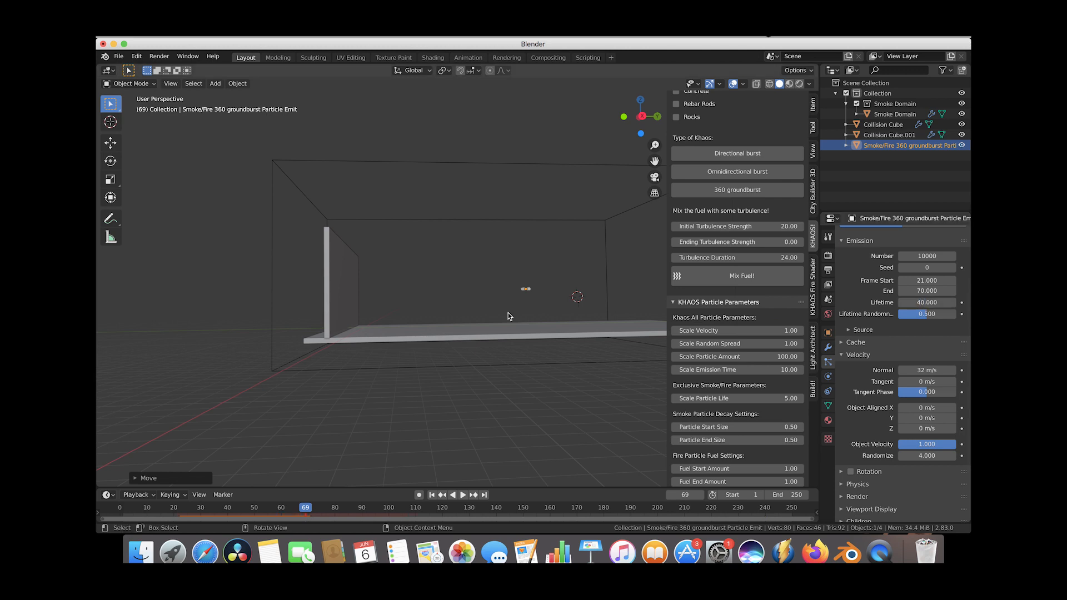
key(g)
click(468, 318)
Set the particle Lifetime to 42 and scrub to frame 56 to inspect the stream colliding with the wall
drag(128, 507, 249, 508)
scroll(360, 391, up, 3)
scroll(362, 391, down, 3)
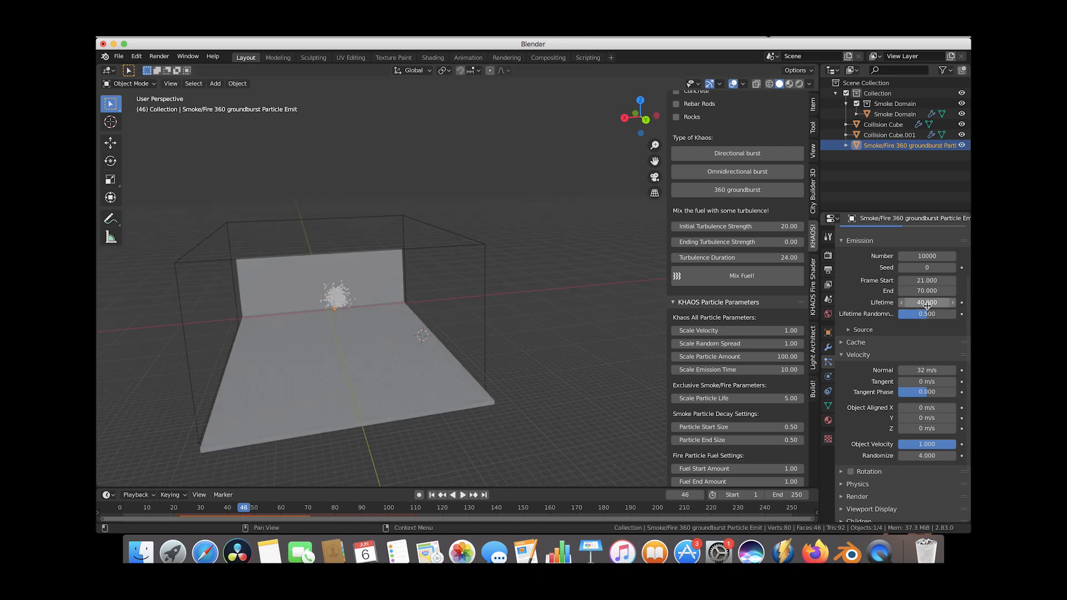
drag(142, 512, 271, 510)
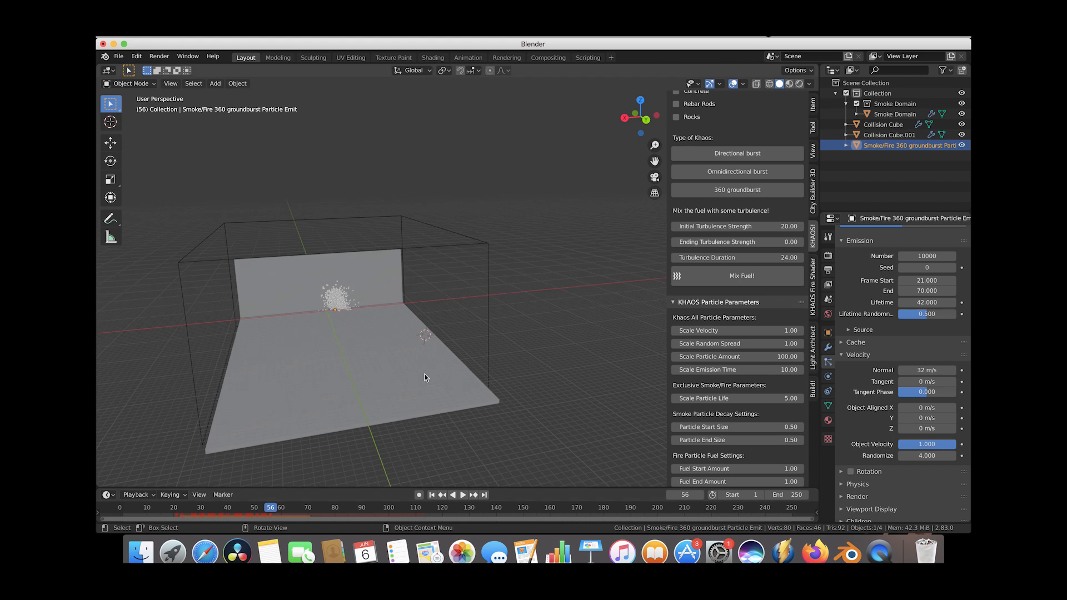
scroll(425, 375, left, 5)
scroll(425, 375, left, 10)
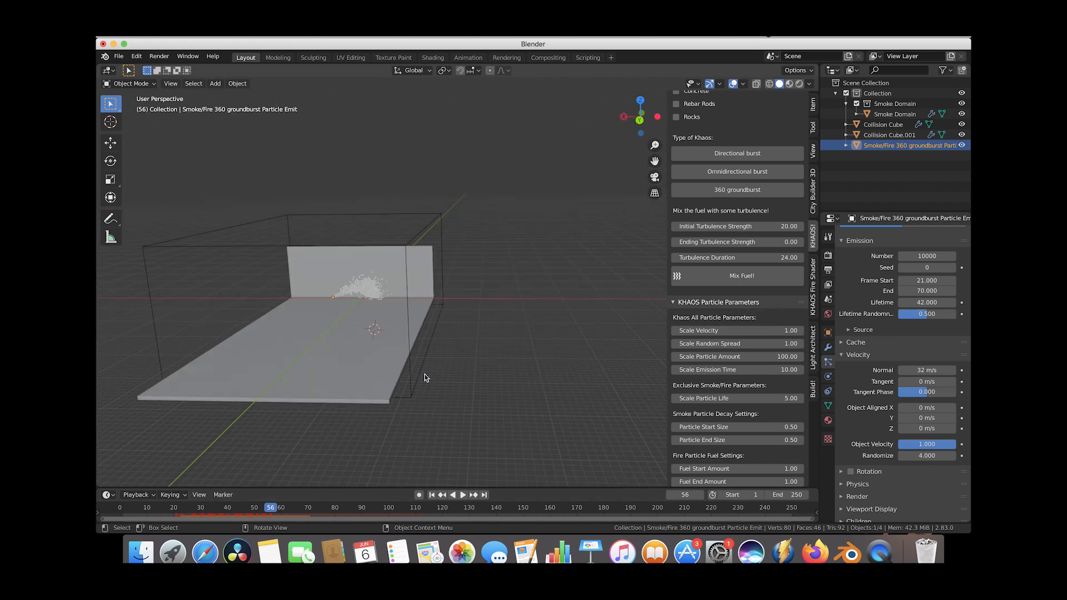
scroll(424, 374, right, 5)
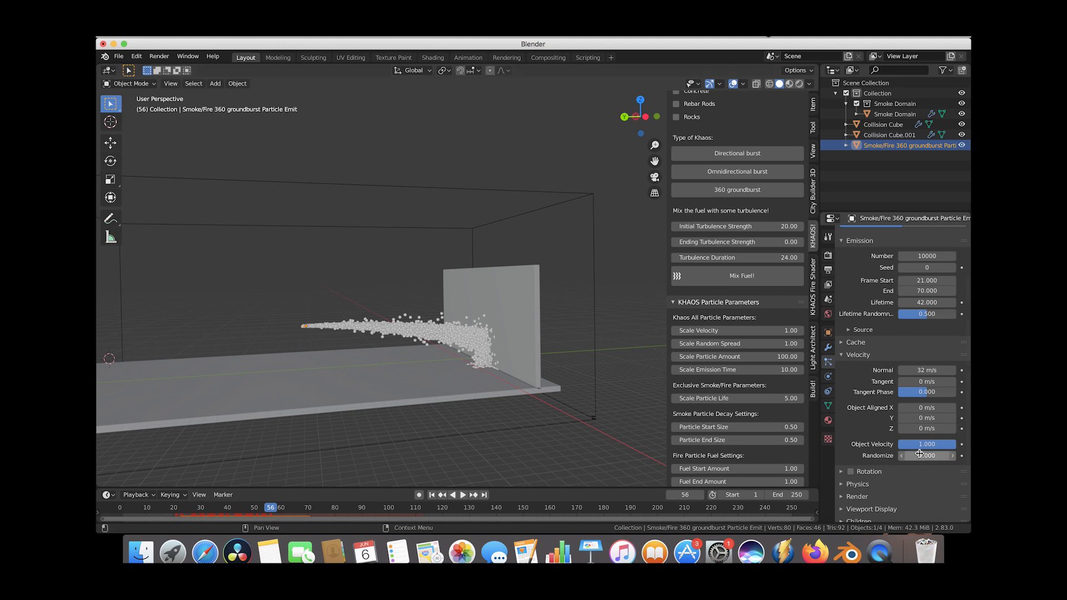
Change the emitter particles' viewport Display As setting to Cross
scroll(920, 457, down, 3)
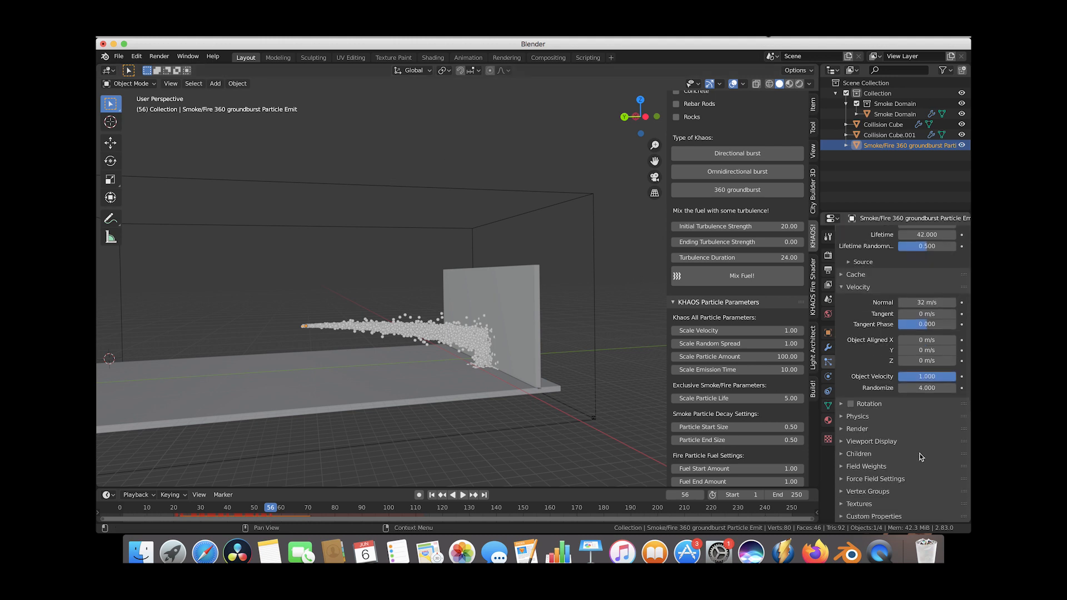
click(842, 443)
scroll(844, 472, down, 3)
click(919, 386)
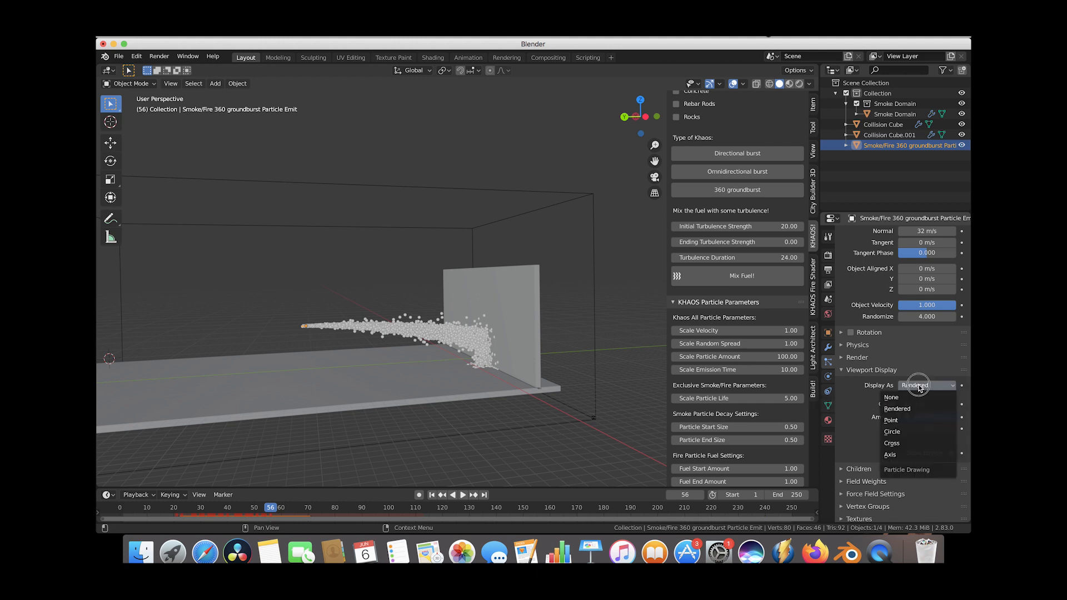
click(911, 442)
scroll(445, 399, up, 5)
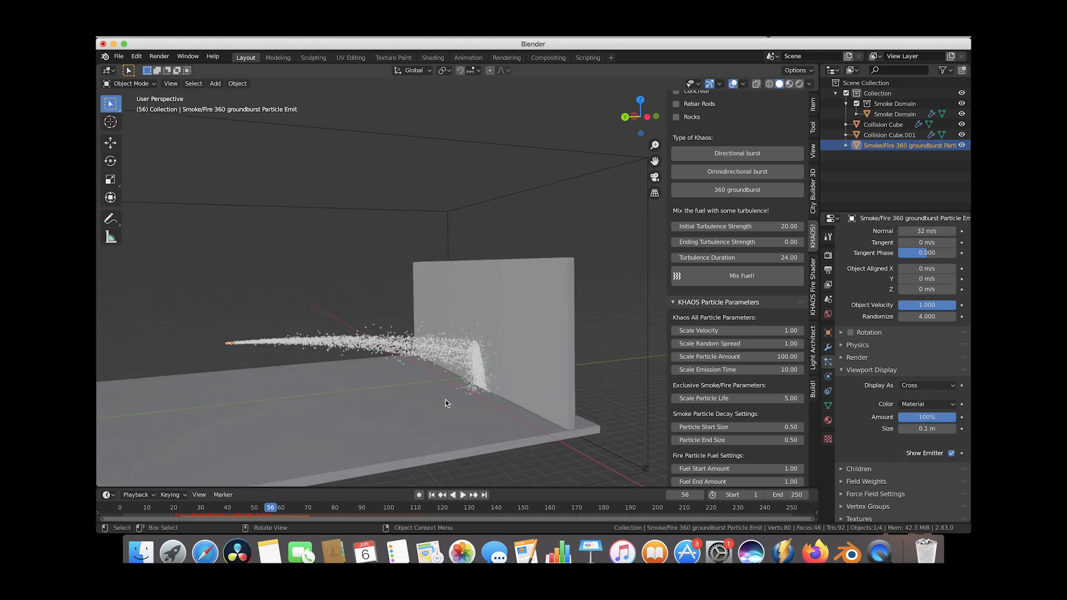
Set the emitter's particle velocity Randomize to 3 and scrub to frame 54 to inspect the stream's spread against the wall
drag(146, 507, 295, 517)
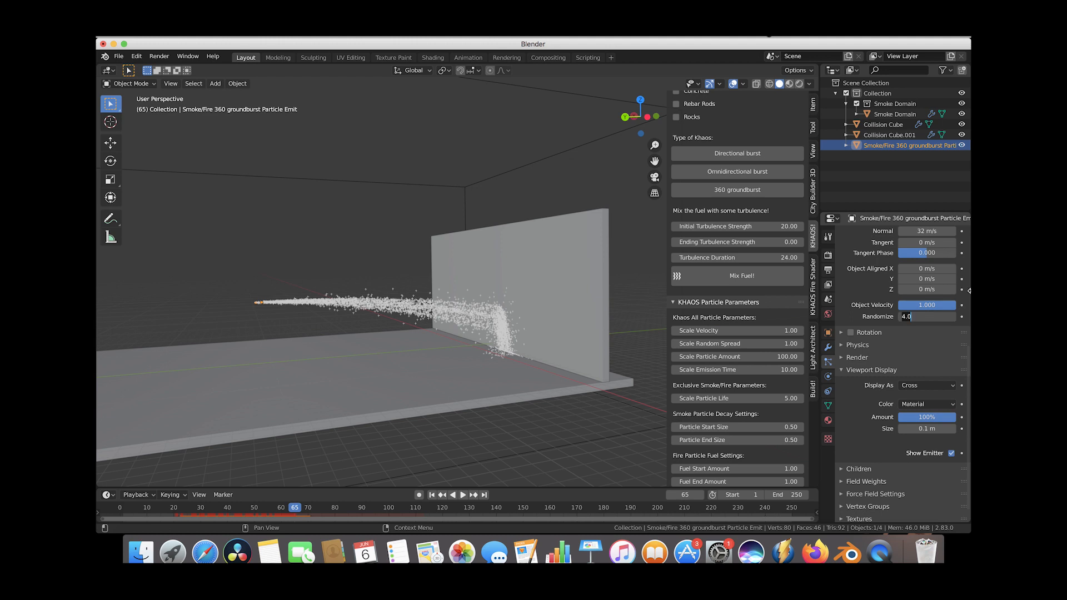
text(3)
key(Return)
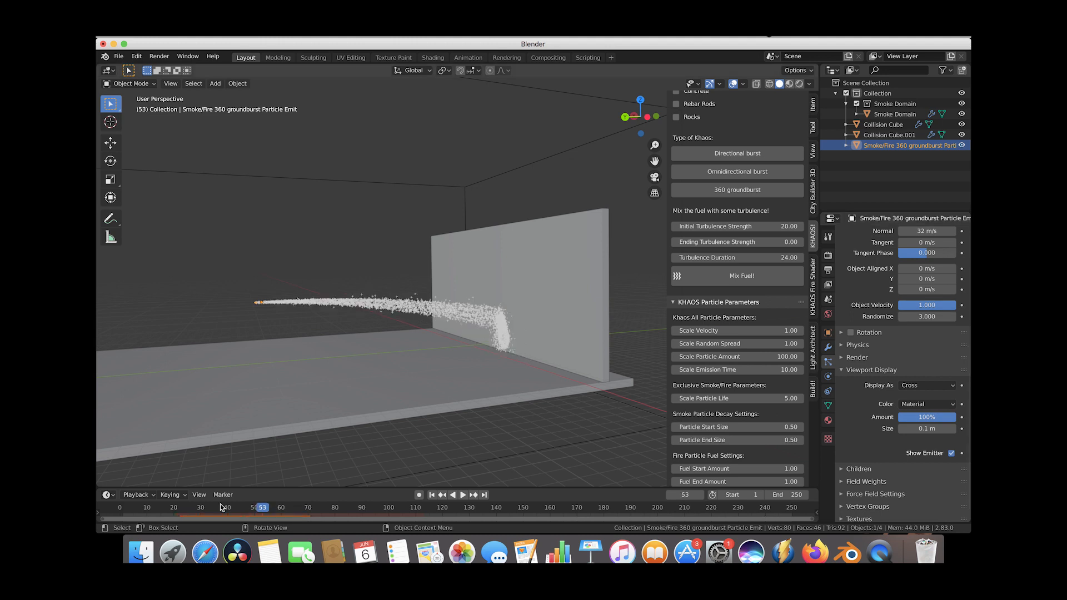
drag(119, 508, 265, 505)
middle_drag(516, 306, 517, 308)
scroll(517, 309, down, 3)
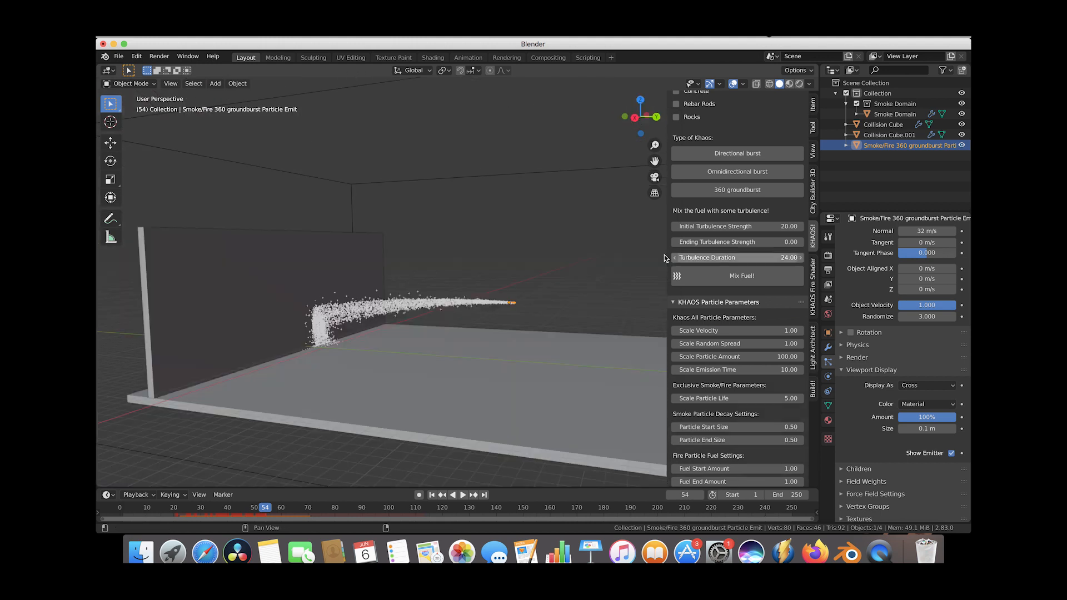
Set the particle emission End frame to 100 and play the animation from the start to check the longer emission
scroll(856, 370, up, 6)
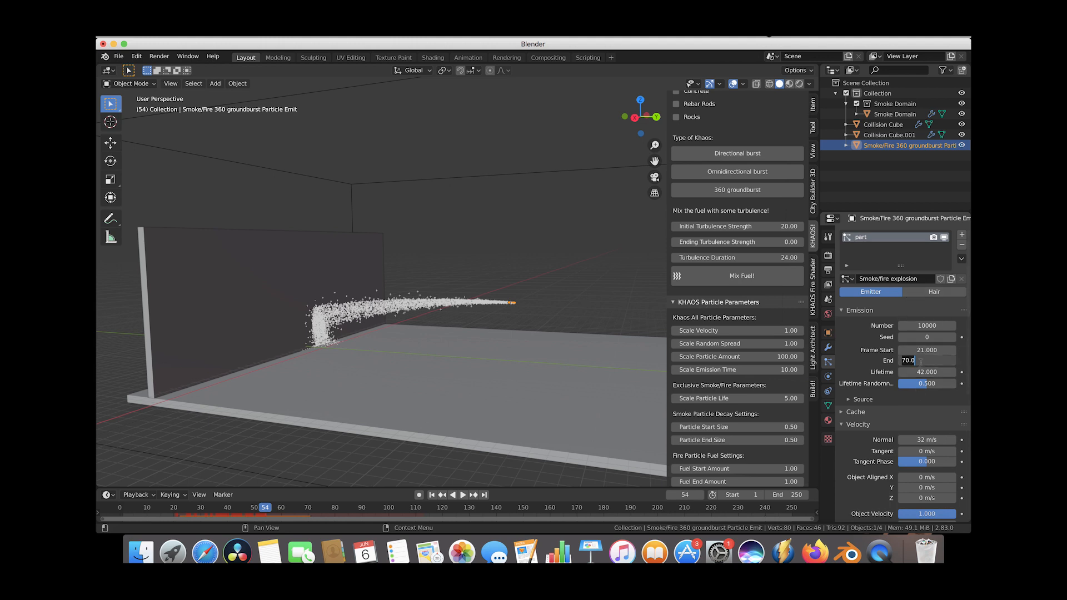
click(921, 361)
text(100)
key(Return)
mouse_move(125, 507)
mouse_down()
mouse_move(268, 507)
mouse_move(122, 508)
mouse_up()
click(463, 495)
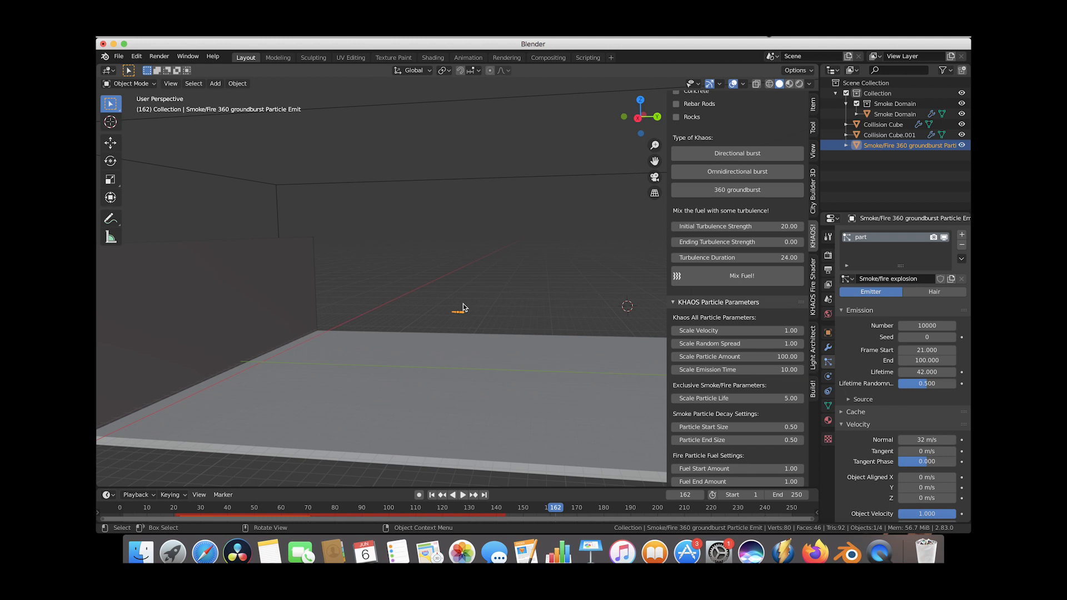
At frame 20, rotate the emitter about 30 degrees so it aims down at the floor, and insert a keyframe
click(432, 496)
drag(128, 511, 164, 516)
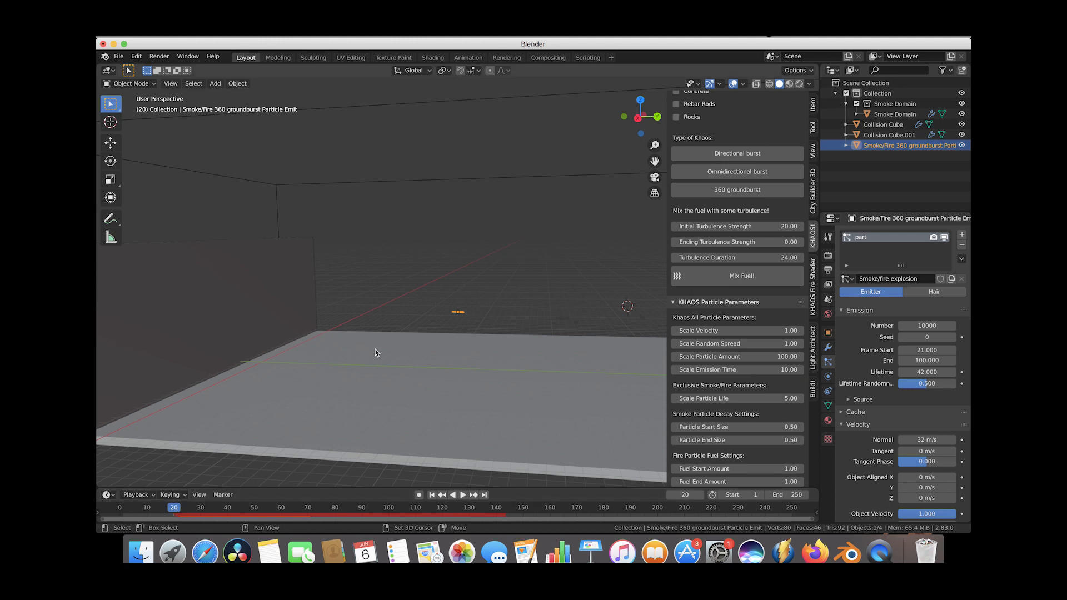
scroll(495, 269, down, 5)
key(r)
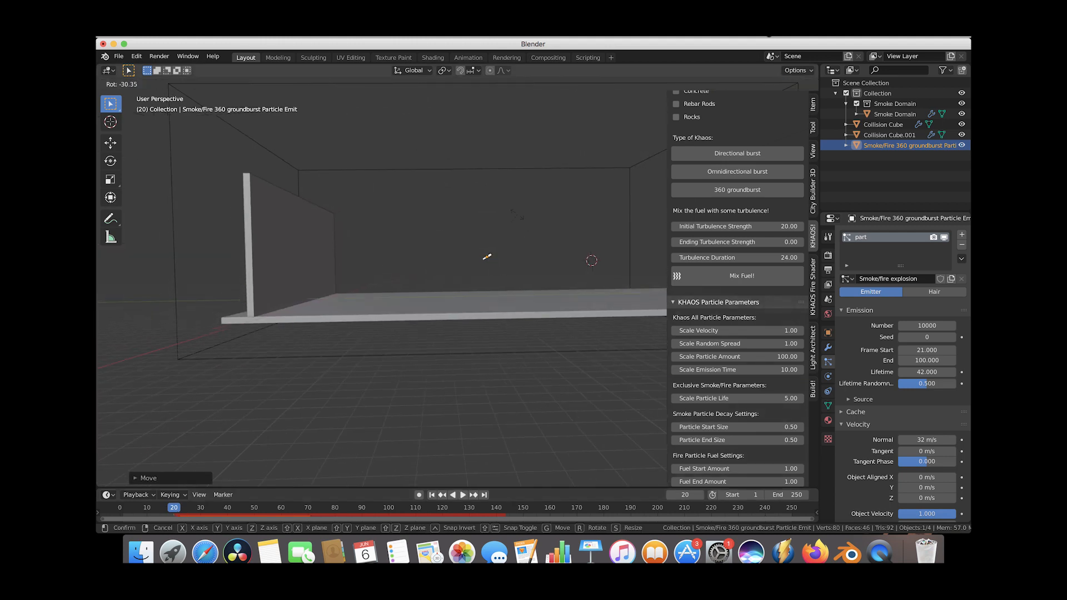
click(517, 215)
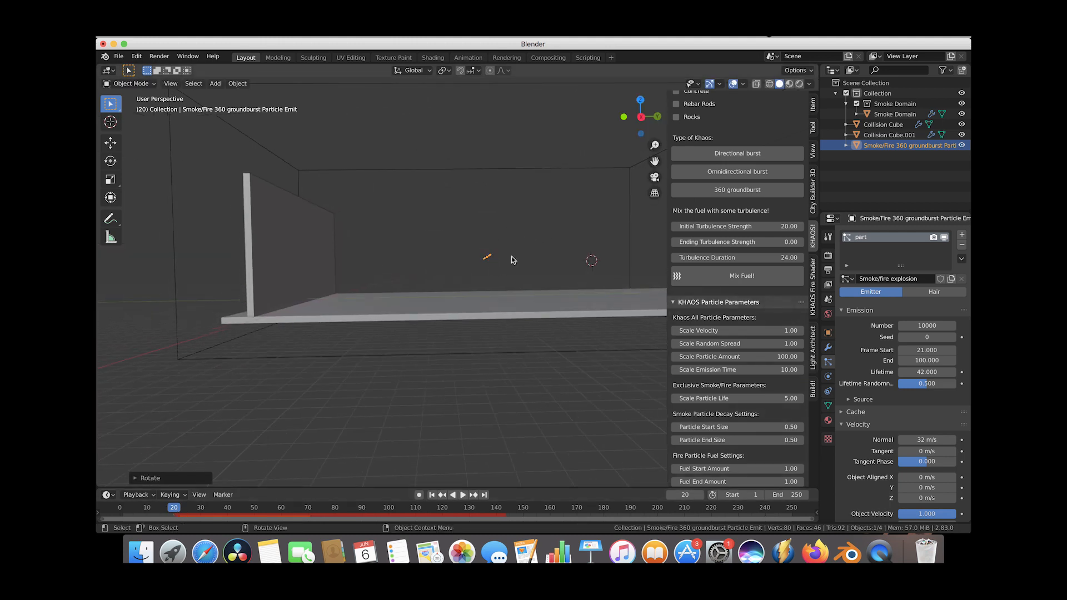
key(i)
click(470, 340)
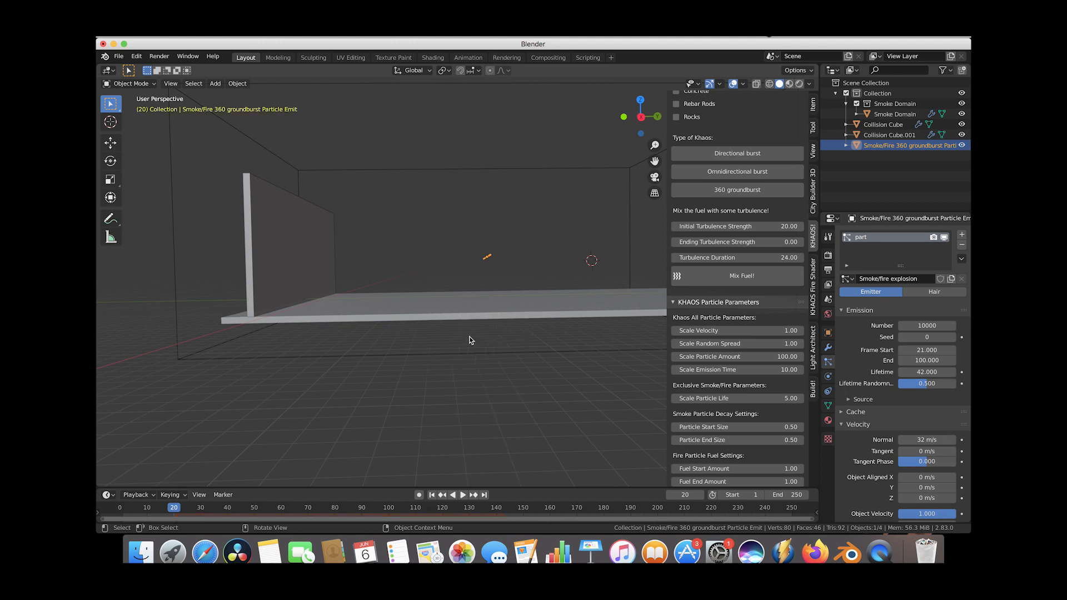
At frame 55, rotate the emitter up by about 49 degrees, adjust its sideways aim, and insert a LocRotScale keyframe
click(464, 496)
key(space)
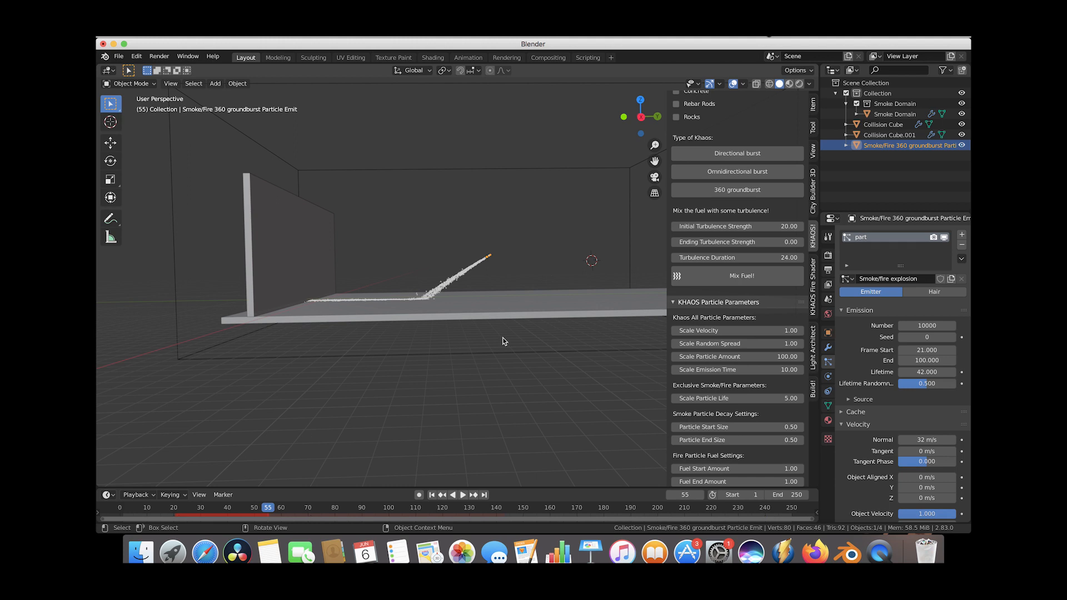
key(r)
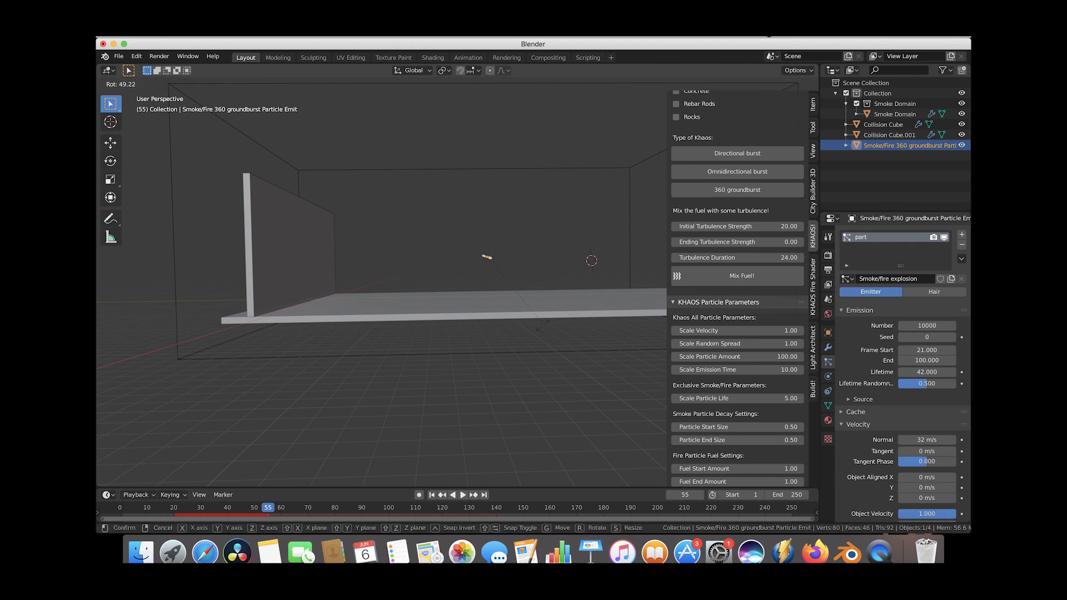
click(542, 325)
middle_drag(486, 257, 425, 269)
key(r)
key(r)
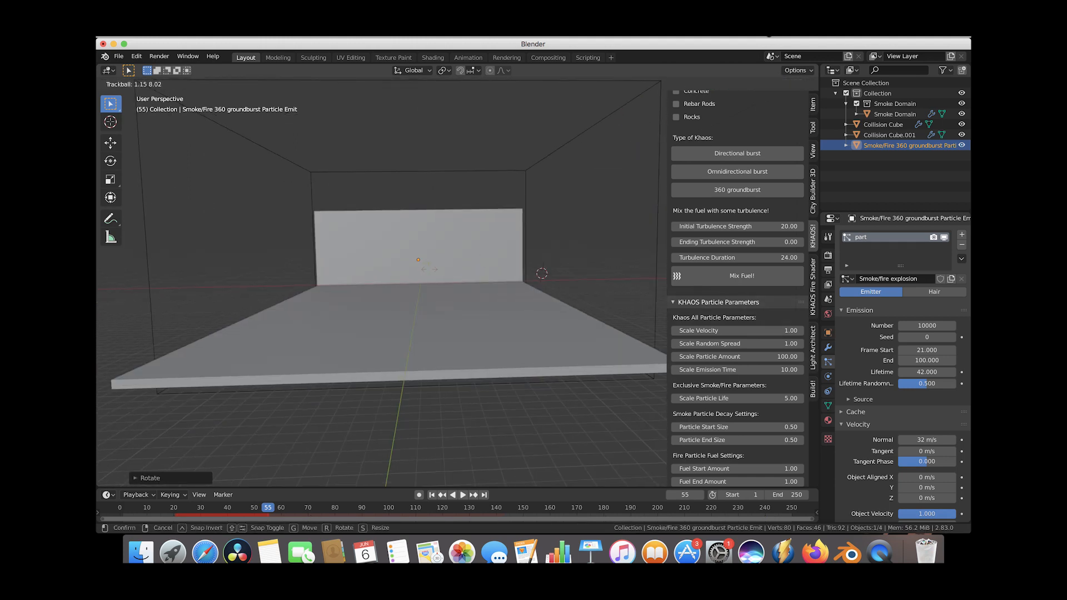
click(432, 272)
scroll(436, 274, up, 5)
scroll(436, 274, left, 3)
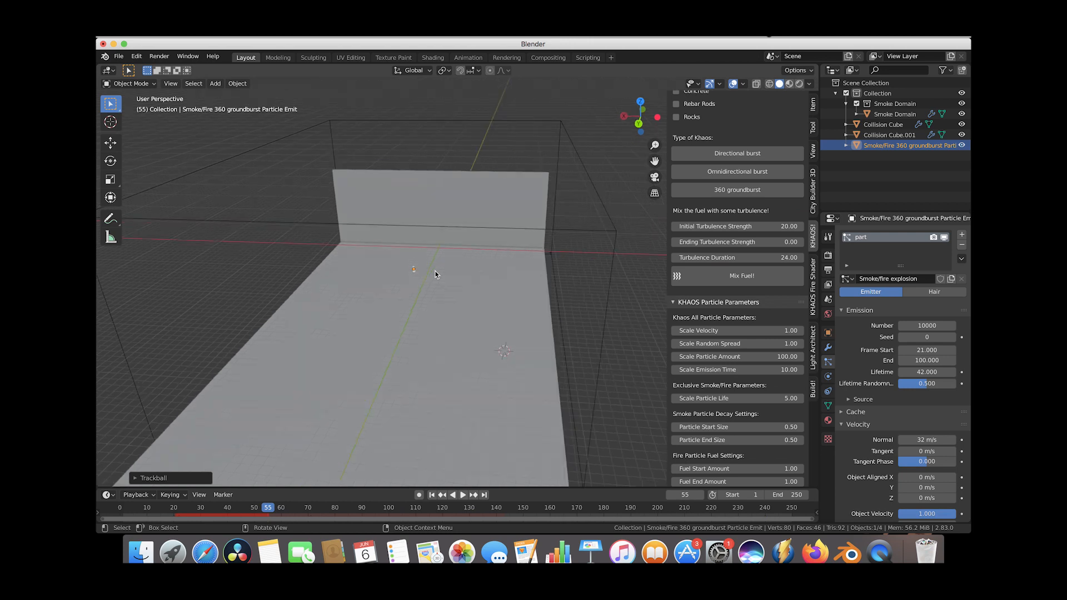
key(super+z)
key(i)
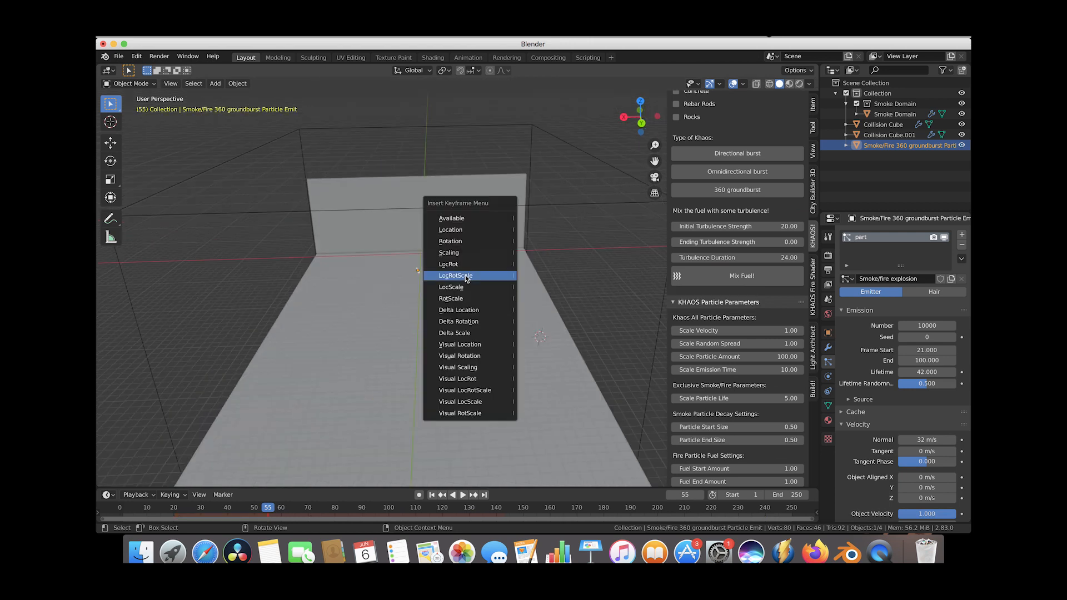
Play the animation past frame 55 to check the stream on the wall, and set the current frame to 82
click(463, 495)
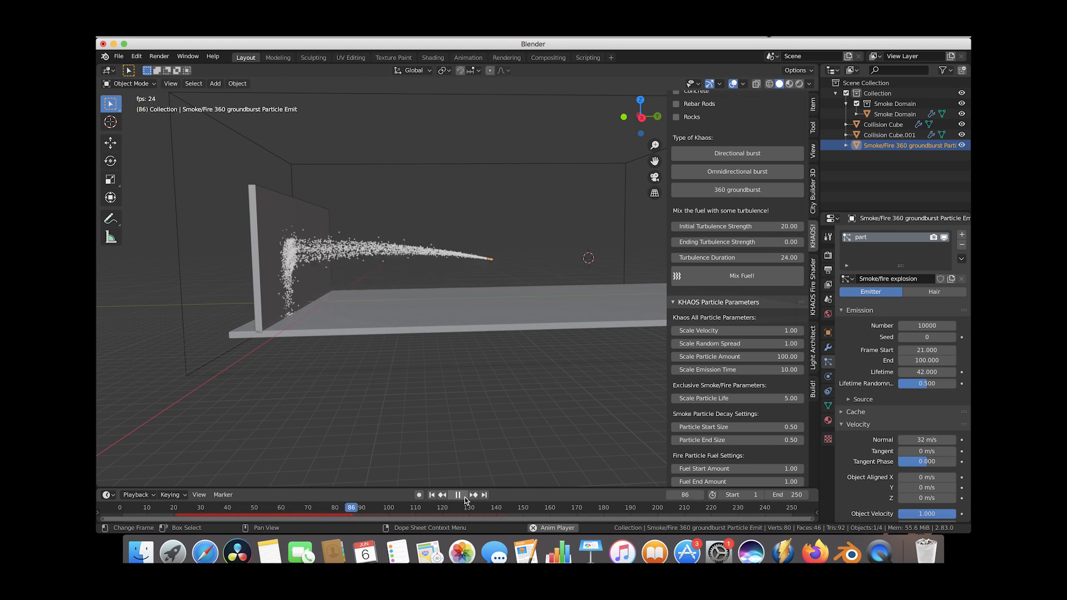
click(458, 495)
middle_drag(529, 375, 539, 338)
drag(362, 512, 341, 515)
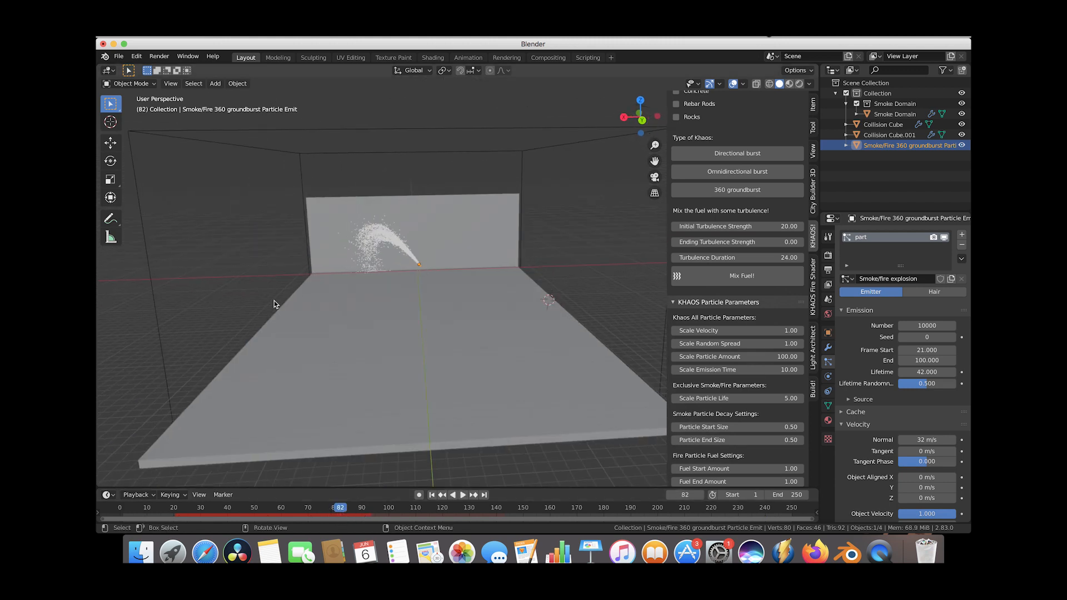
Re-aim the emitter at frame 82 with plain and trackball rotation, and insert a LocRotScale keyframe
key(r)
click(381, 223)
scroll(379, 226, right, 8)
scroll(378, 226, left, 8)
key(r)
key(r)
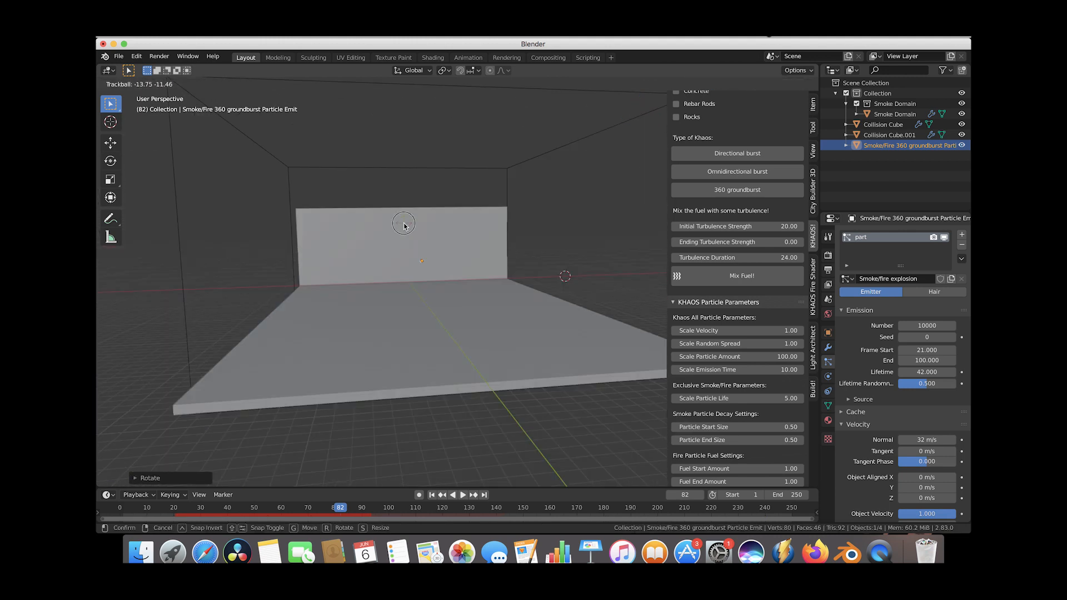
click(501, 302)
key(i)
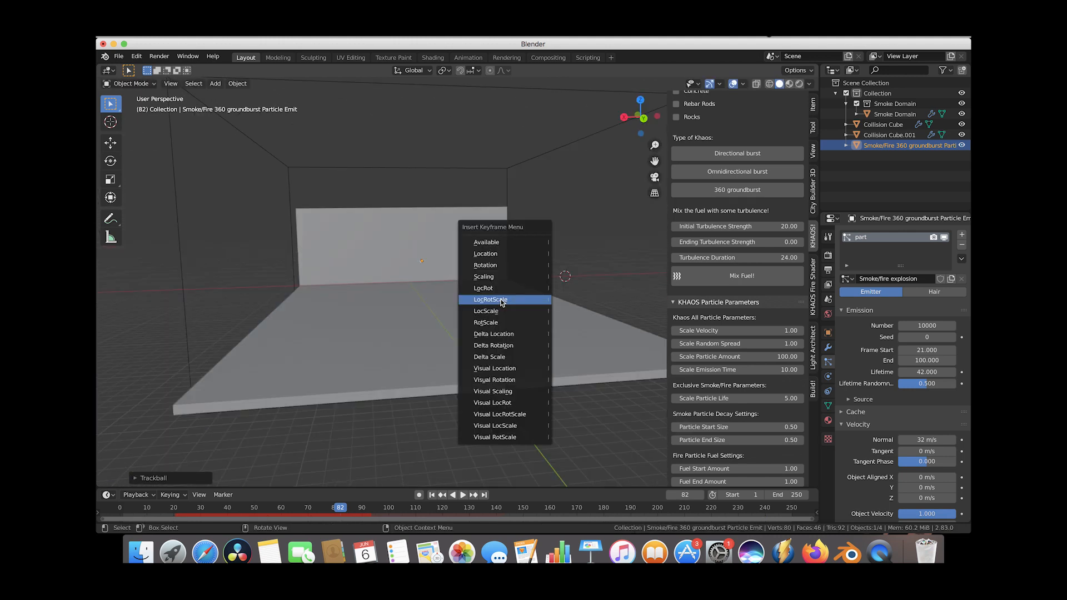
click(502, 302)
Go to frame 120 and rotate the emitter so it points down toward the floor
scroll(352, 324, left, 5)
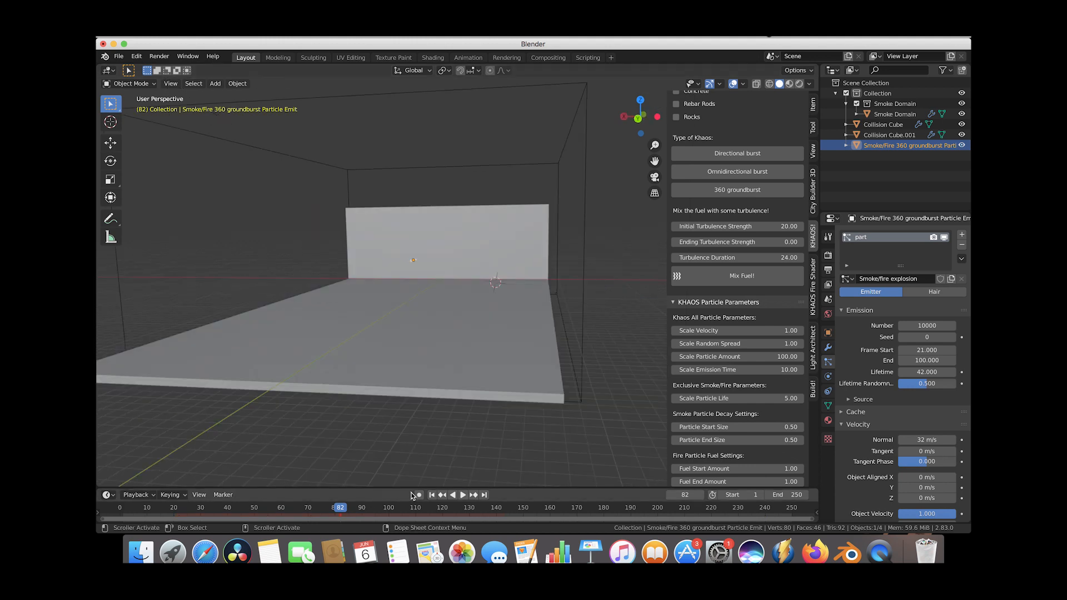
click(443, 509)
scroll(476, 241, left, 8)
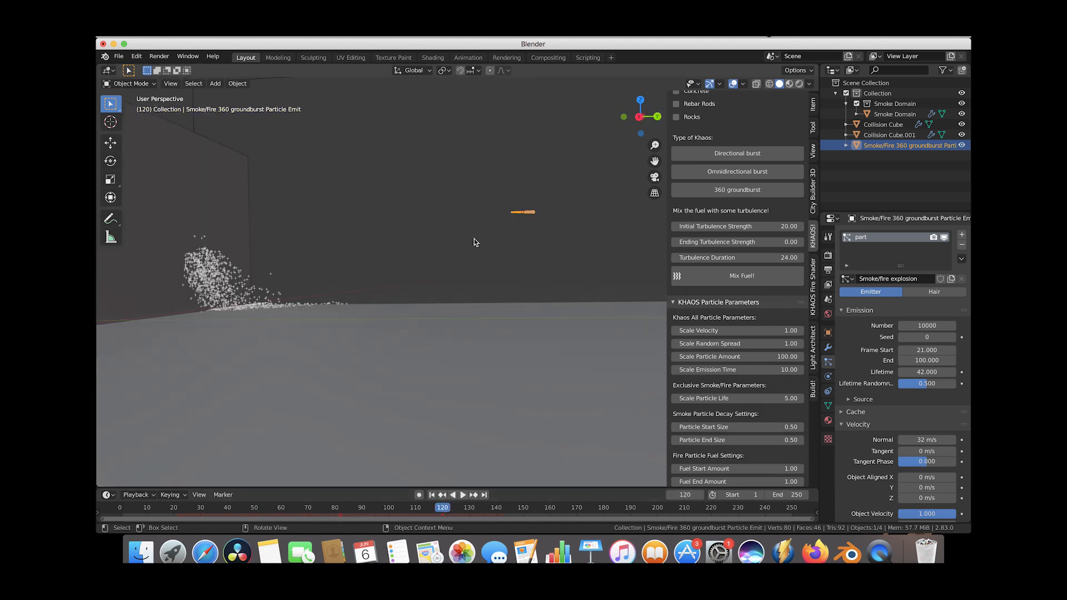
shift+scroll(477, 241, up, 3)
key(r)
click(438, 282)
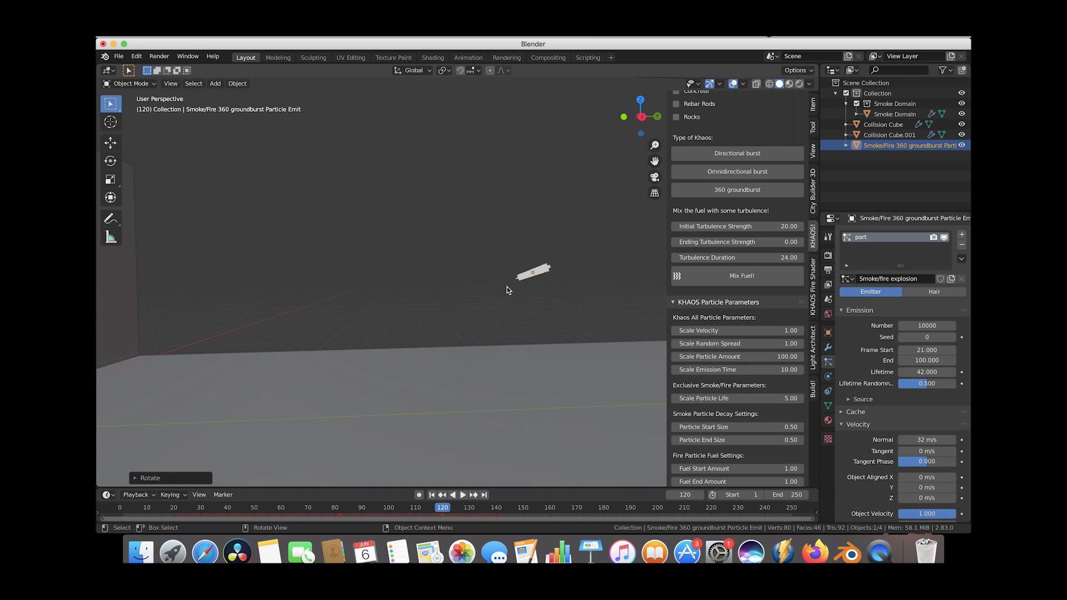
Fine-tune the emitter's direction with trackball rotation and insert a LocRotScale keyframe at frame 120
scroll(507, 289, right, 3)
key(r)
key(r)
click(496, 293)
scroll(496, 294, right, 8)
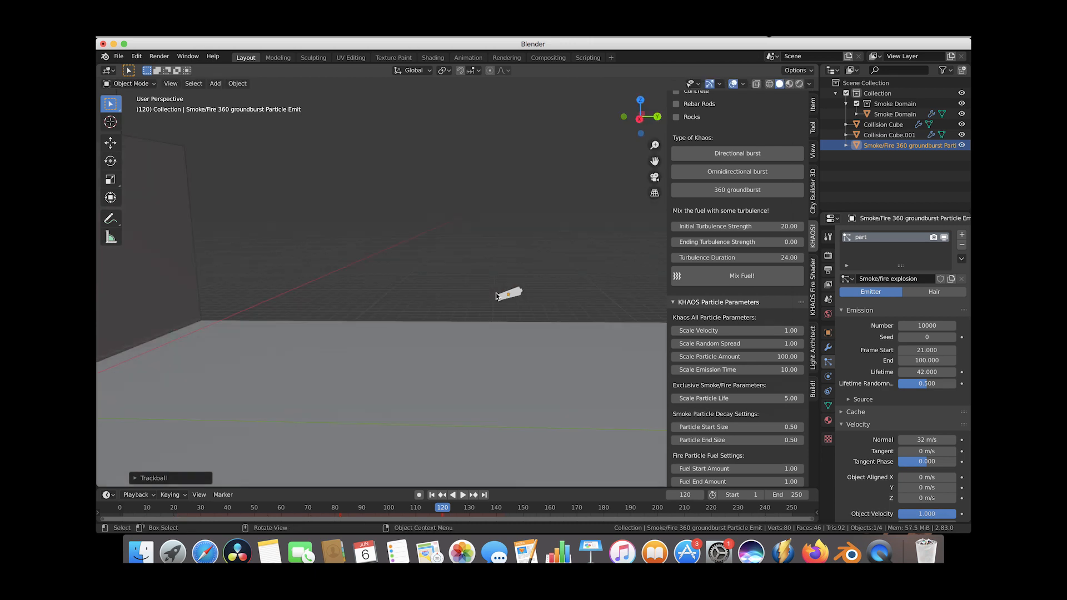
key(r)
key(r)
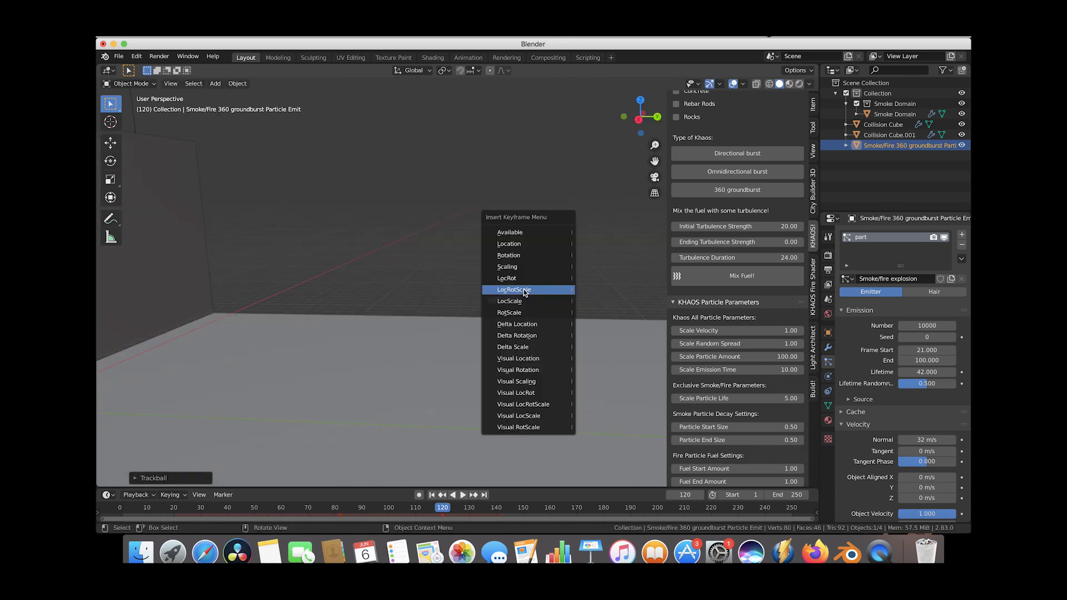
click(524, 290)
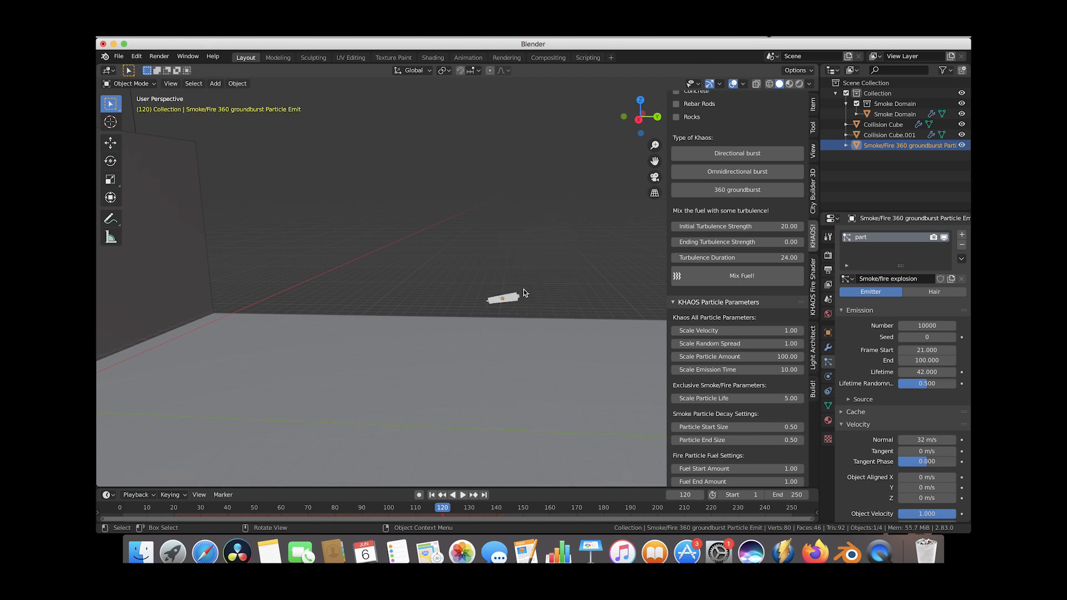
Play the keyframed emitter animation from the start, stop at frame 67, and examine the stream's wall and floor collisions from several angles
scroll(372, 304, down, 5)
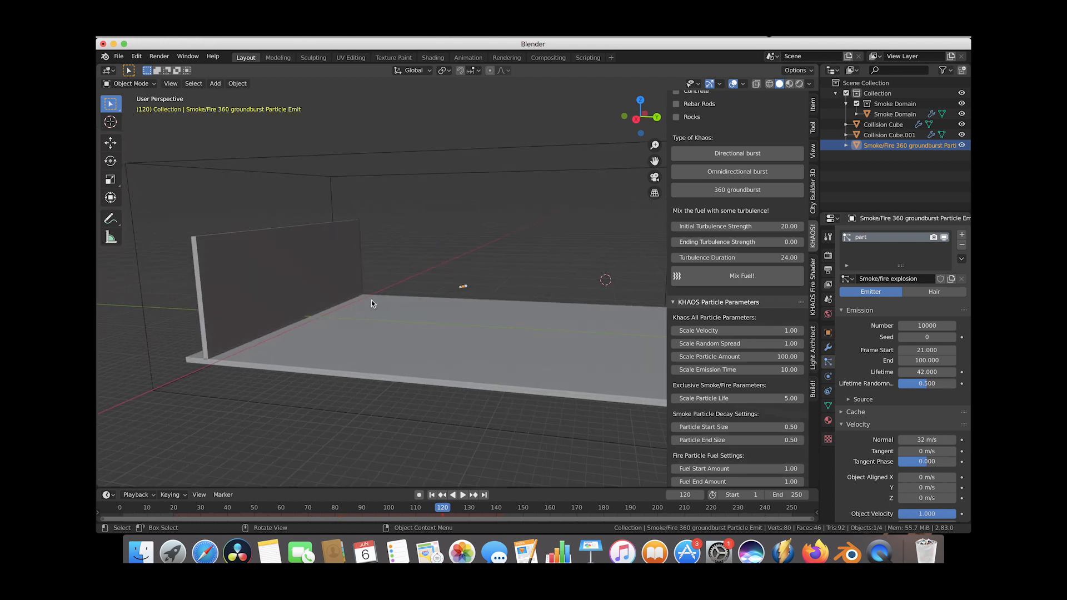
click(432, 495)
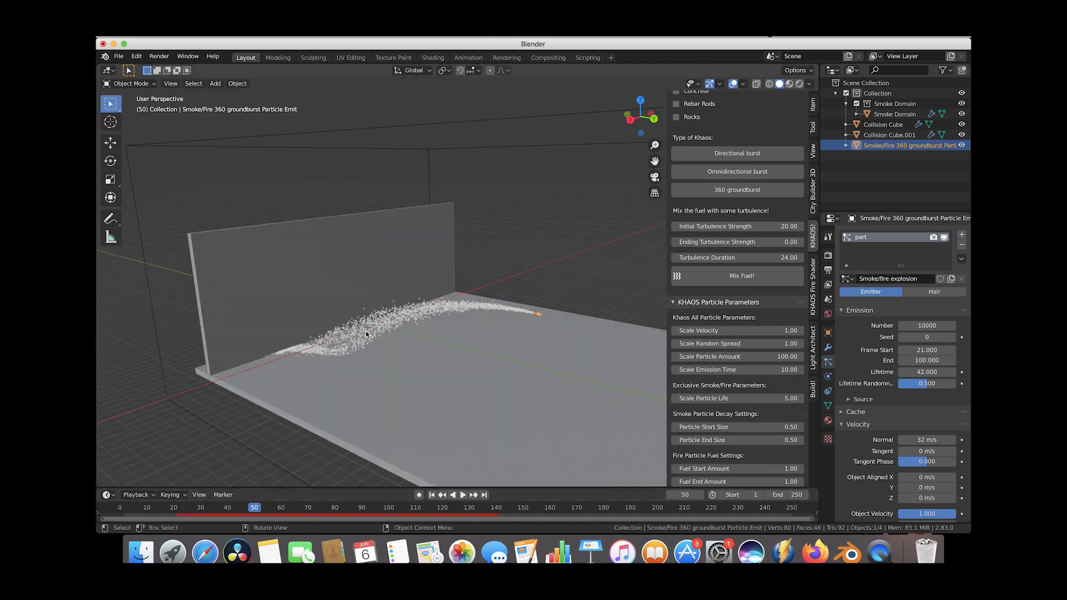
mouse_move(366, 331)
middle_down()
mouse_move(383, 332)
mouse_move(369, 335)
middle_up()
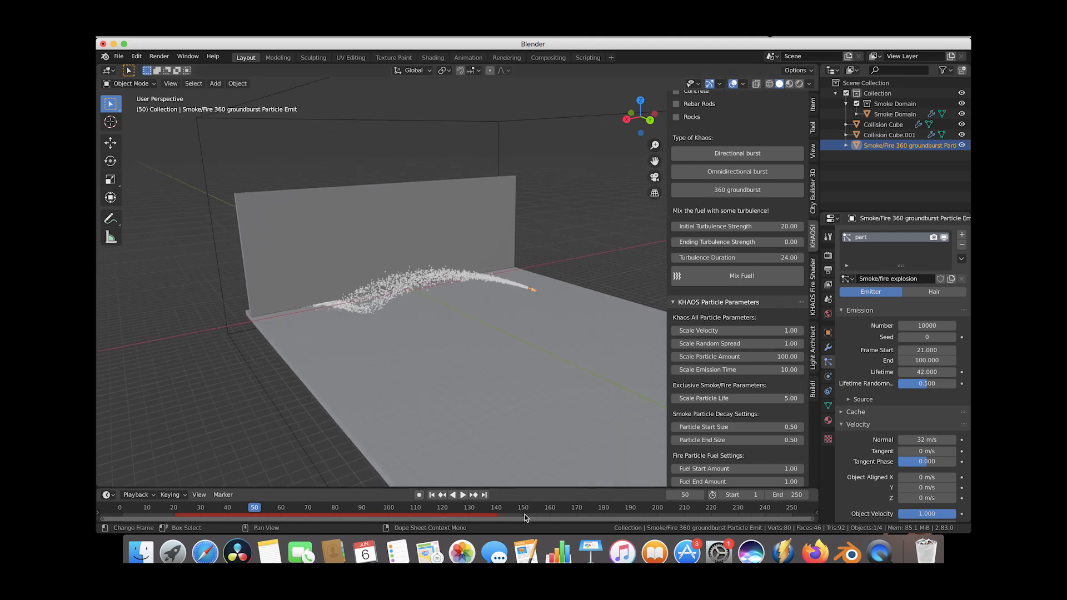
click(433, 496)
click(463, 495)
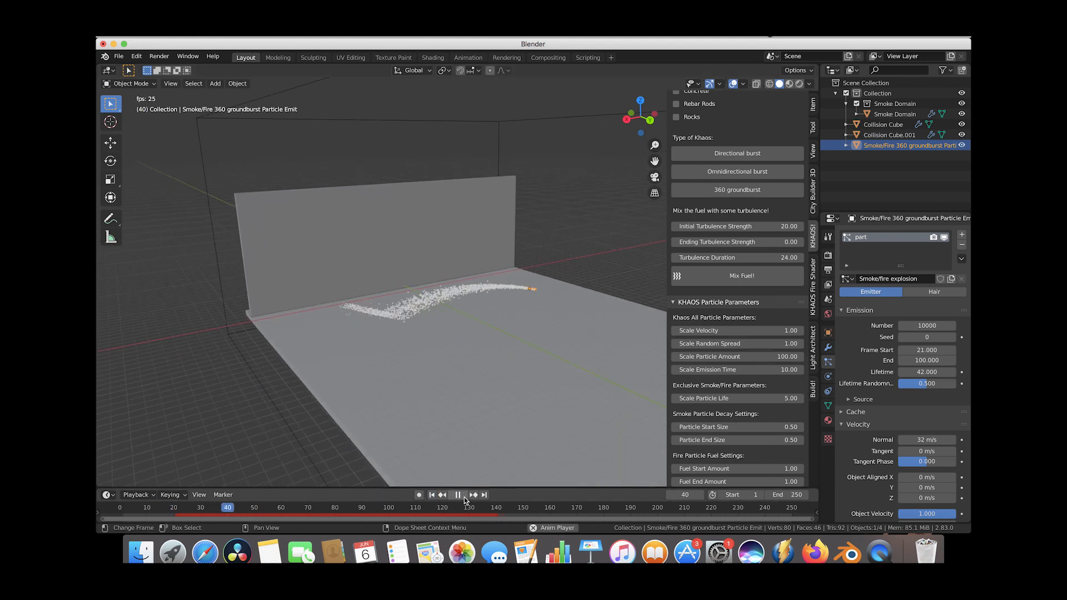
click(465, 497)
middle_drag(373, 279, 464, 277)
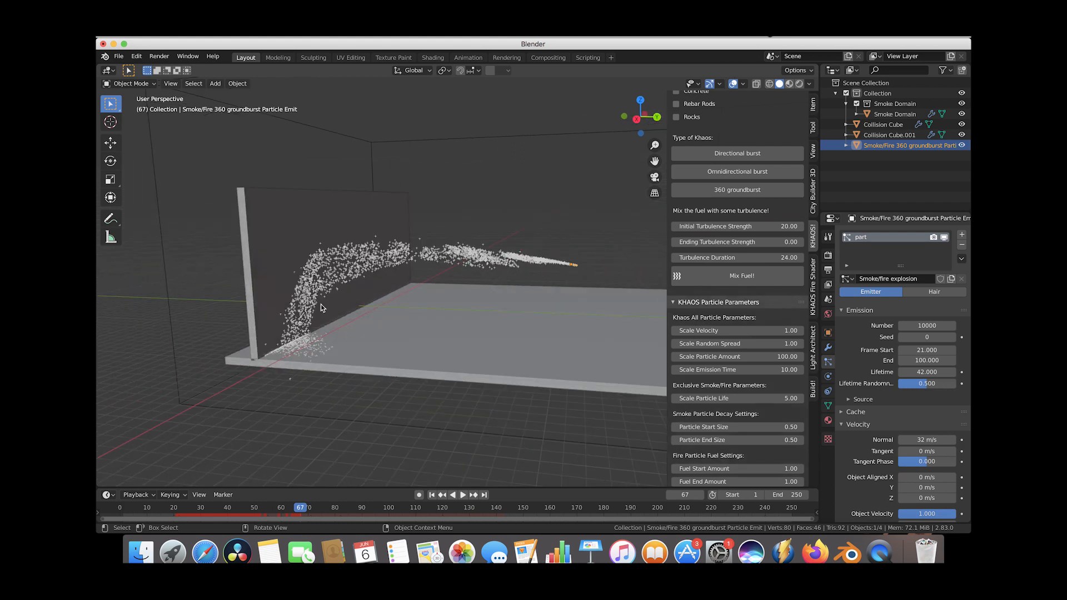
scroll(278, 272, right, 8)
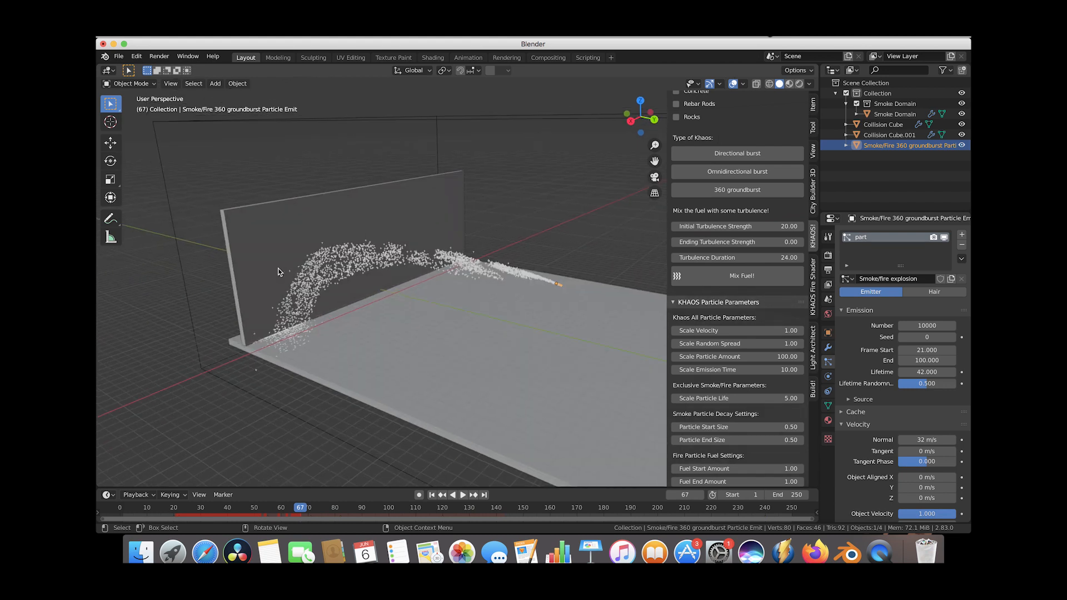
scroll(279, 272, right, 10)
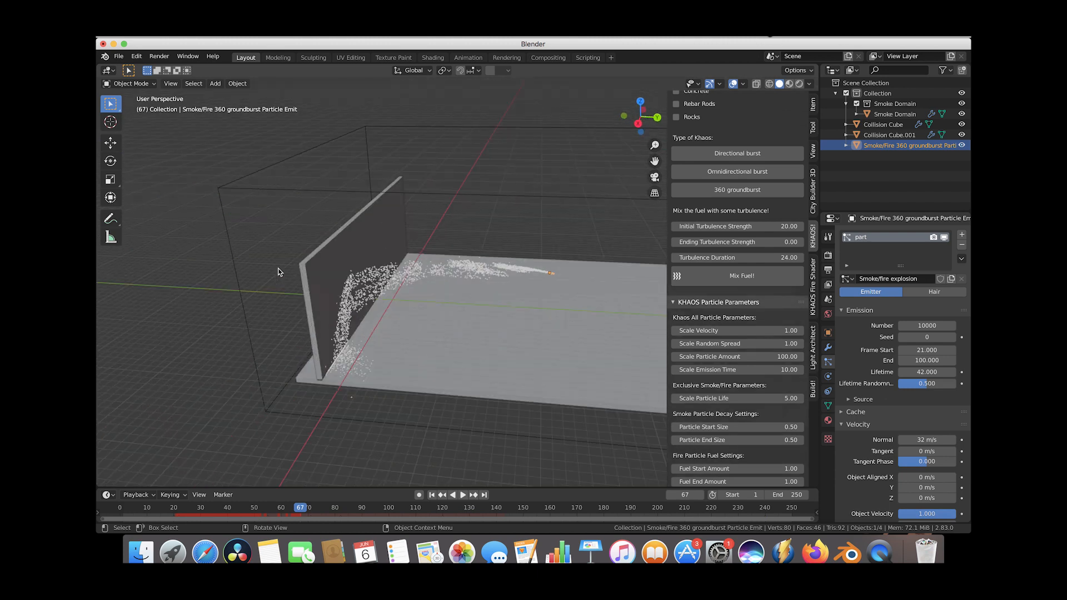
scroll(509, 215, down, 3)
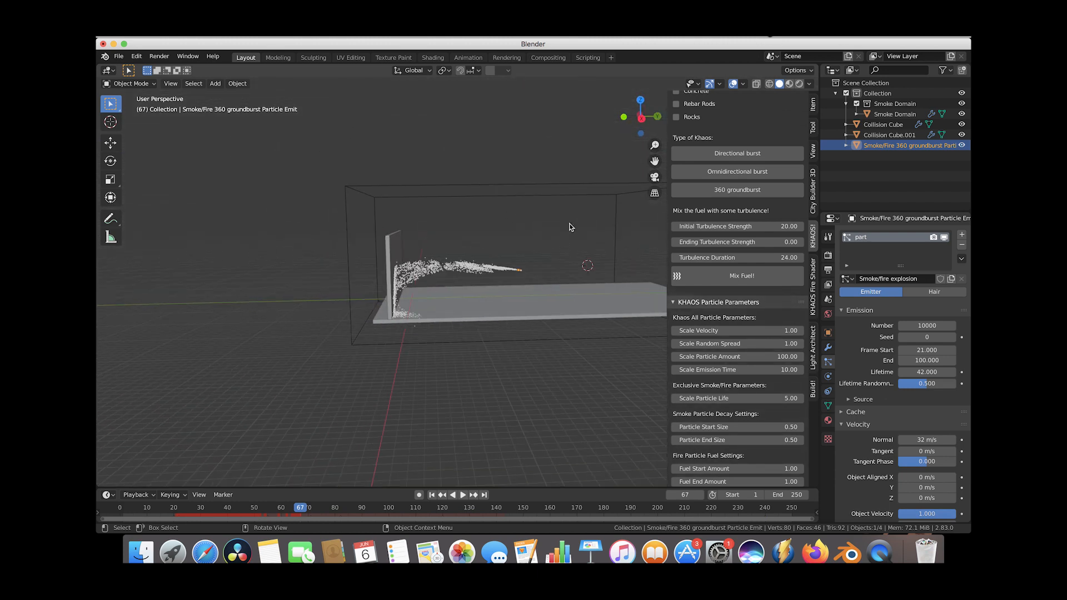
Set the particle Lifetime to 44 and scrub to frame 83 to inspect how far the stream travels
click(522, 272)
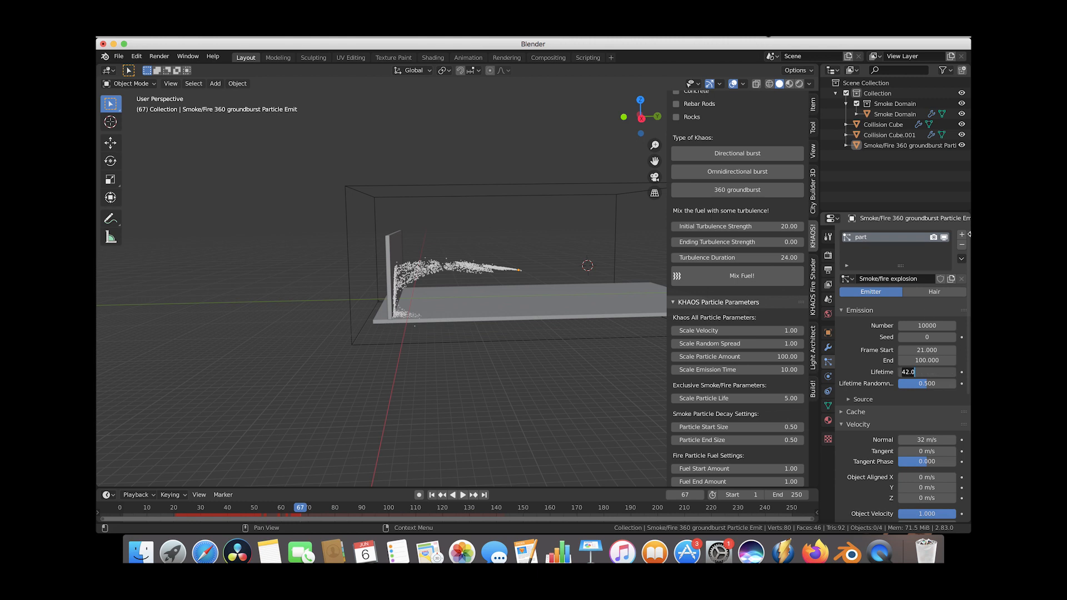
key(Return)
drag(170, 511, 344, 506)
middle_drag(482, 292, 440, 317)
middle_drag(492, 267, 506, 251)
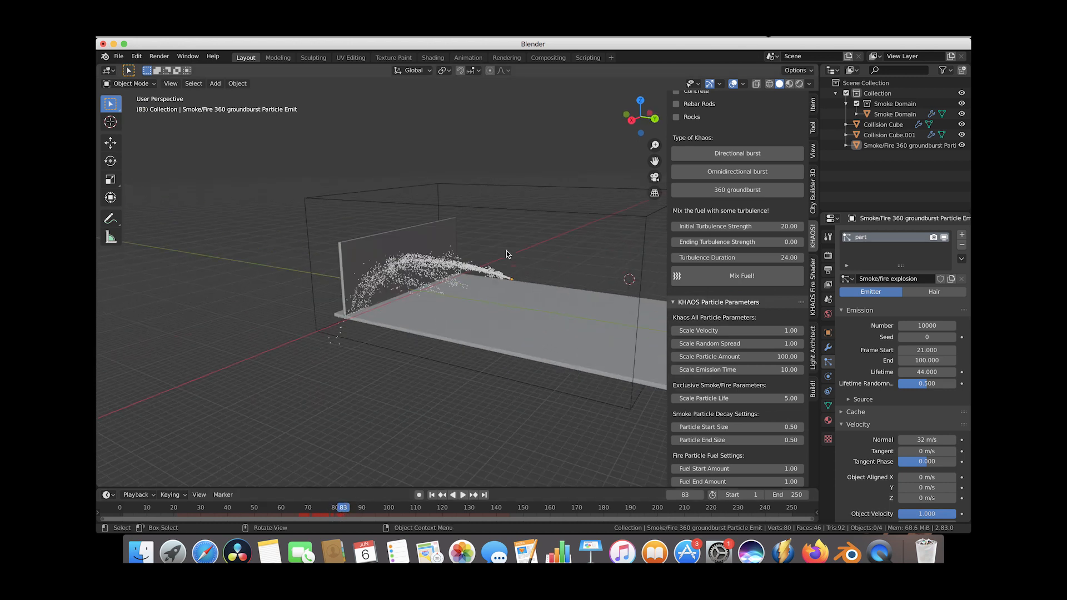
Scale the smoke domain along X and move it about 9.7 m in the negative Y direction to enclose the stream and wall
click(562, 190)
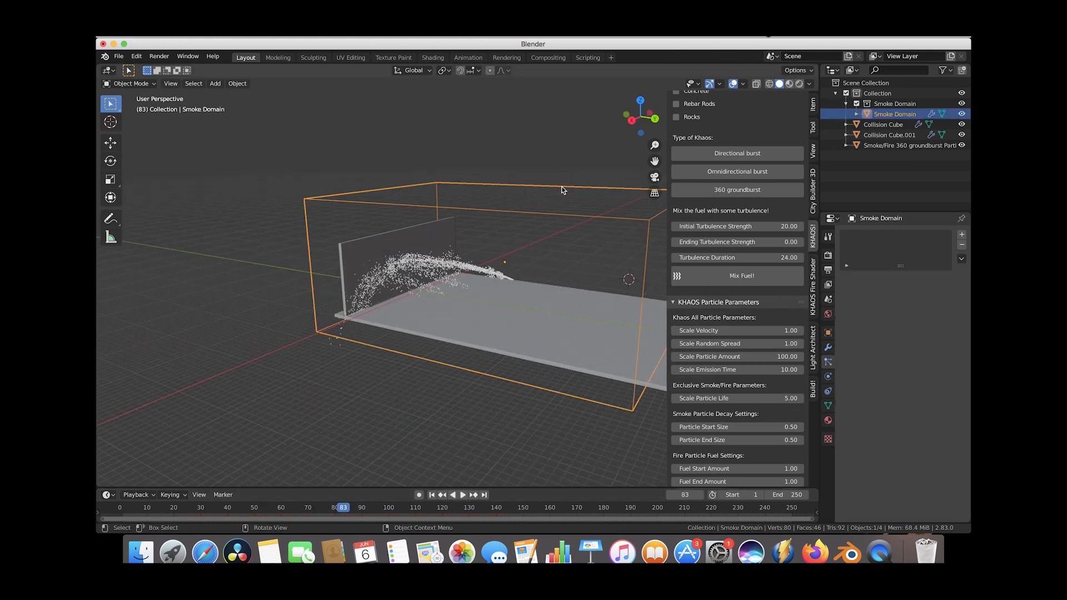
scroll(473, 259, down, 4)
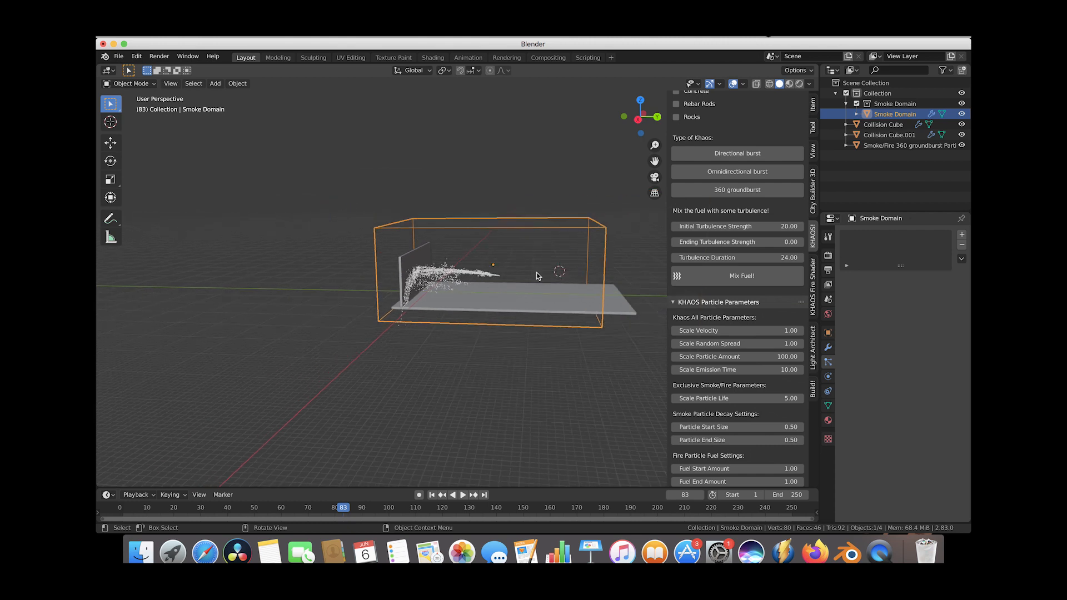
middle_drag(558, 280, 551, 279)
key(s)
key(x)
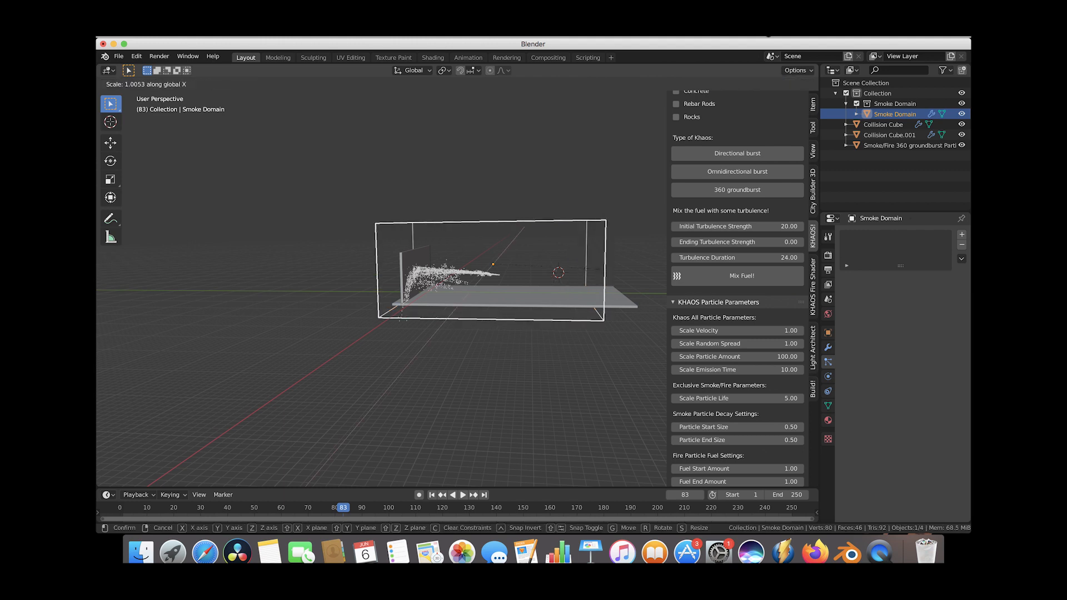
click(561, 265)
key(g)
key(y)
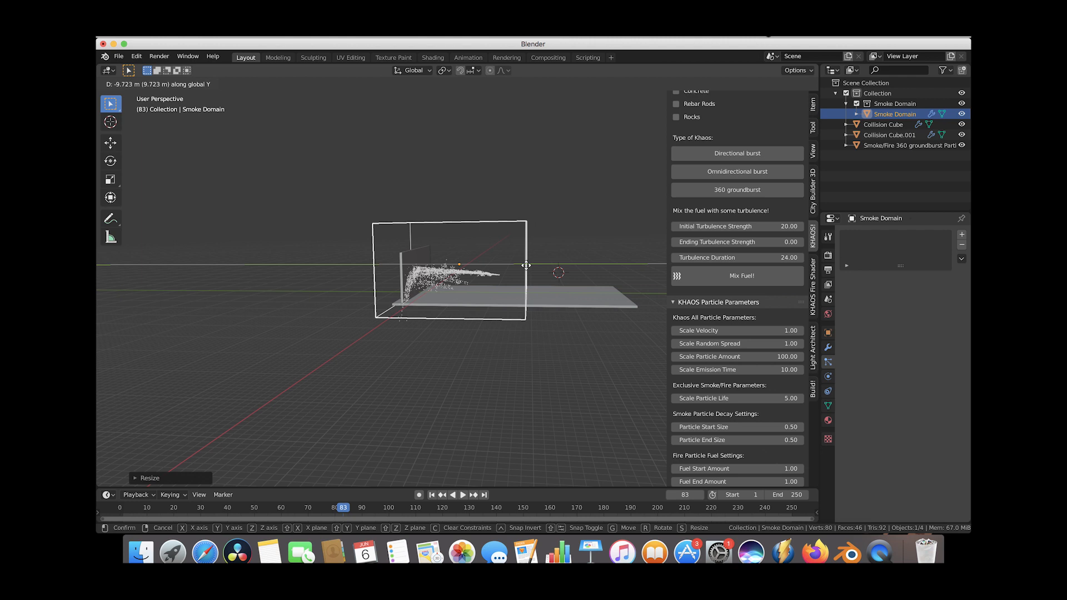
click(528, 265)
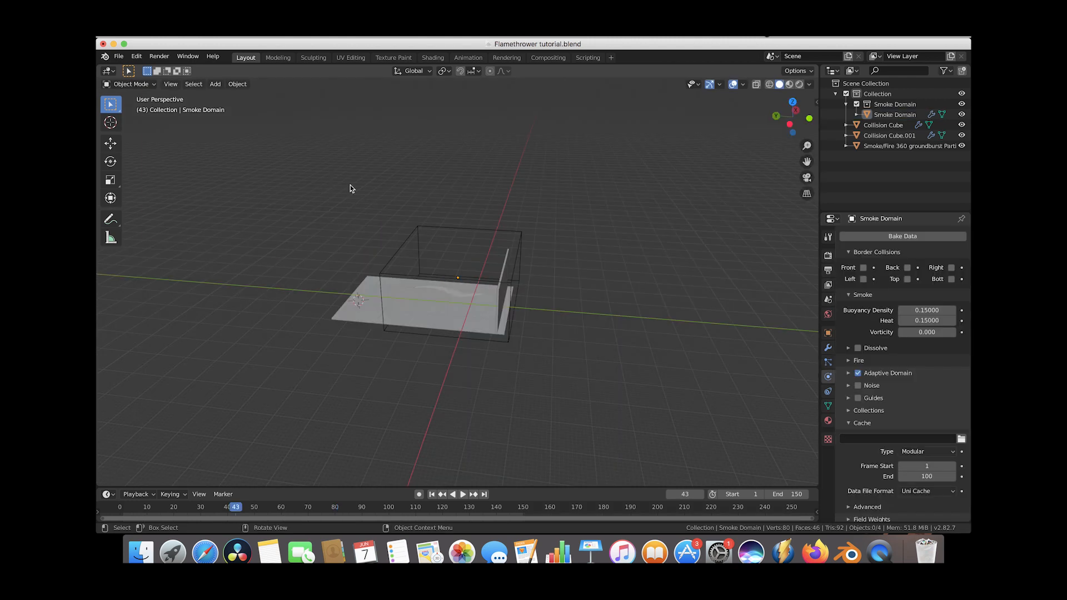
Bake the particle cache of the Smoke/Fire 360 groundburst emitter
scroll(423, 255, right, 3)
scroll(423, 255, up, 3)
scroll(423, 255, left, 4)
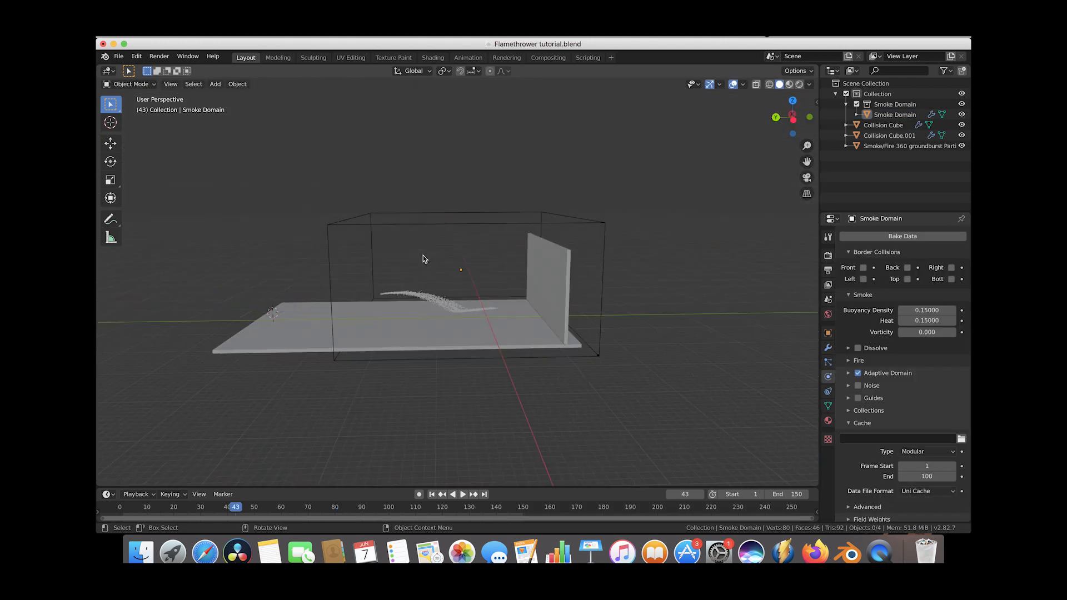
scroll(422, 255, left, 2)
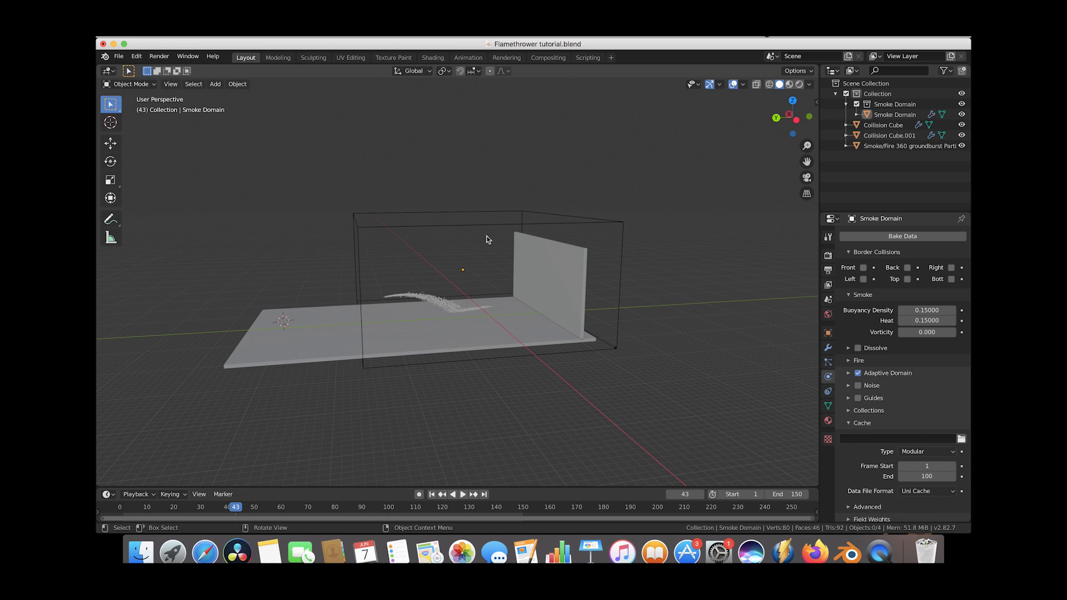
scroll(434, 236, right, 4)
scroll(434, 237, right, 3)
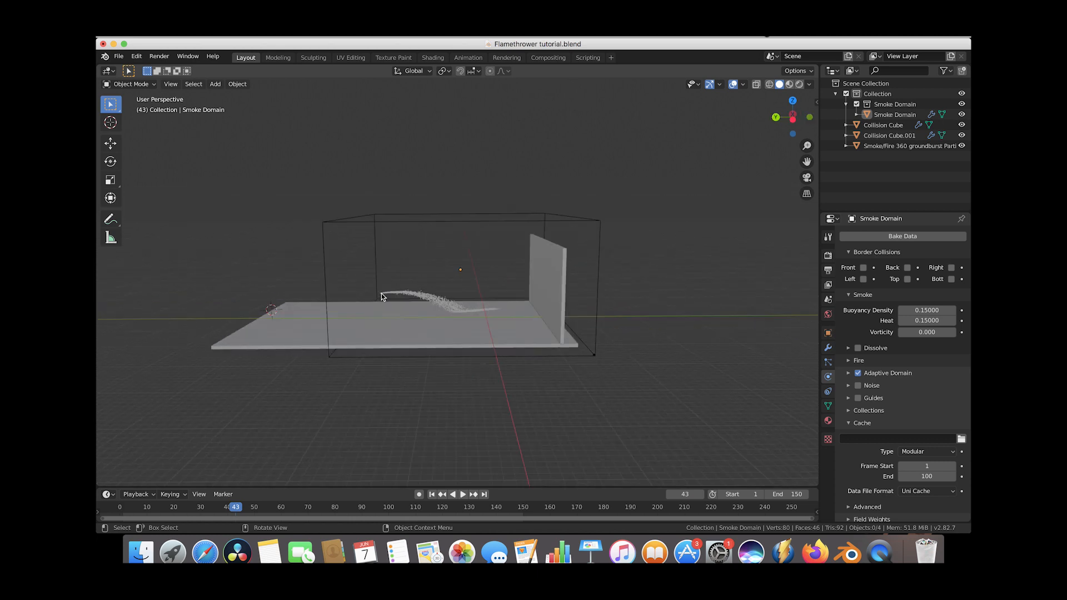
click(382, 294)
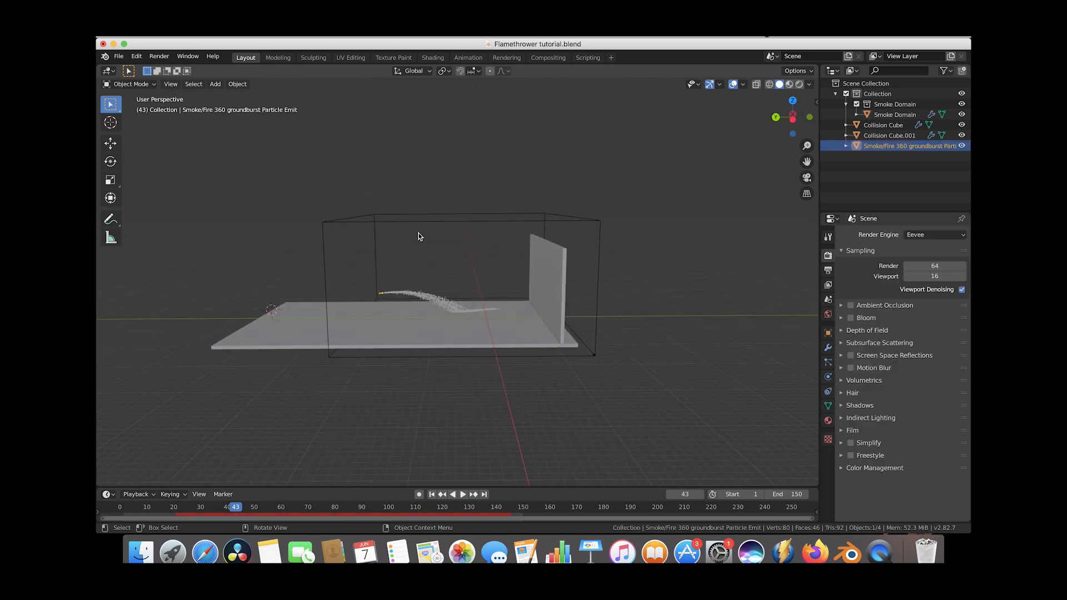
click(828, 363)
scroll(862, 406, down, 5)
click(903, 423)
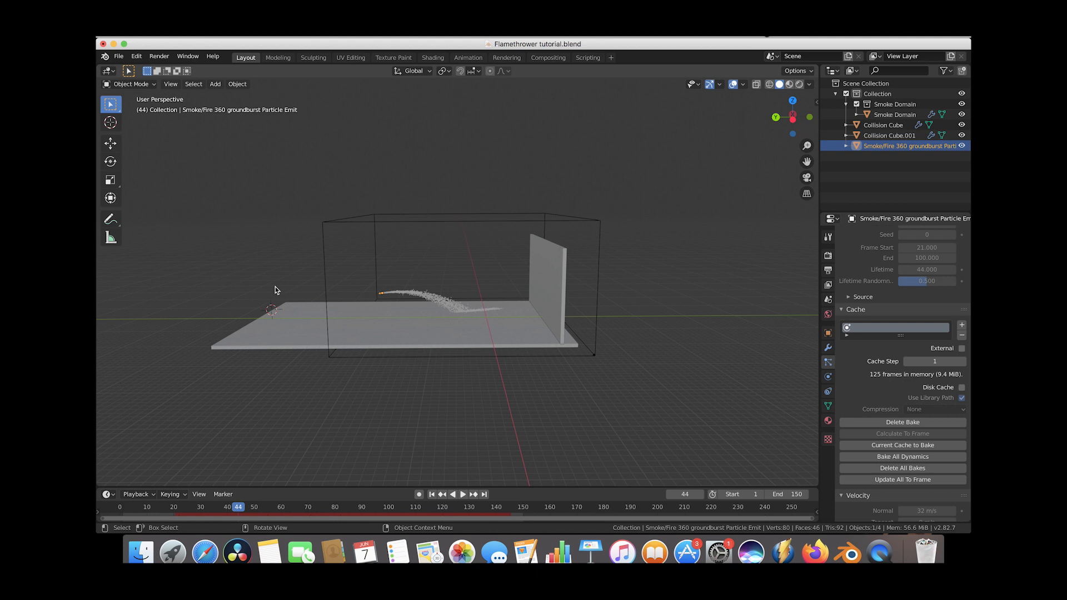
Set the smoke domain's fluid Resolution Divisions to 232
click(486, 215)
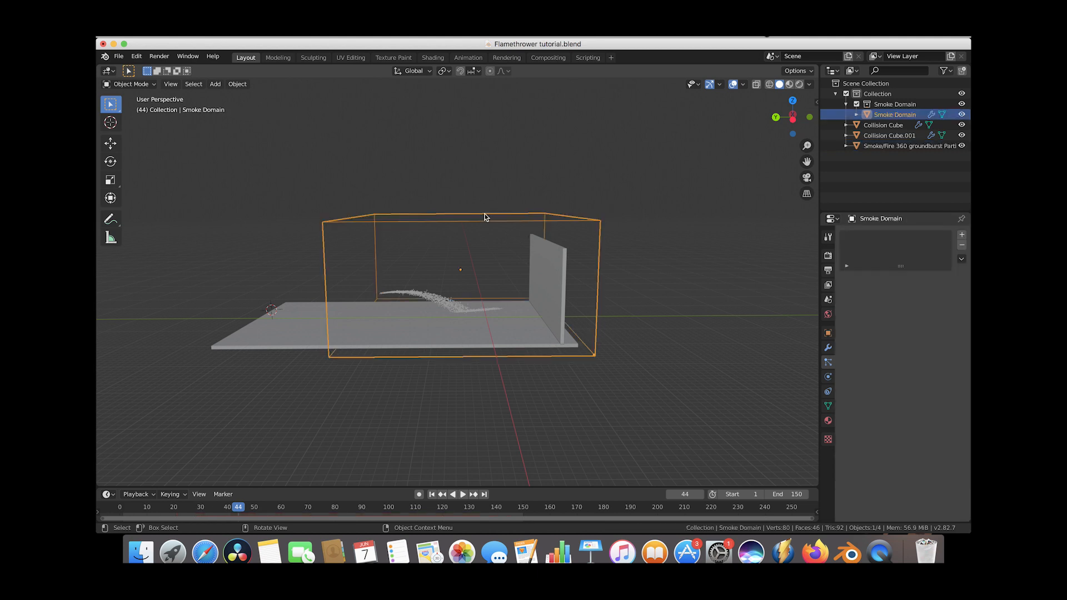
click(828, 376)
drag(820, 311, 804, 312)
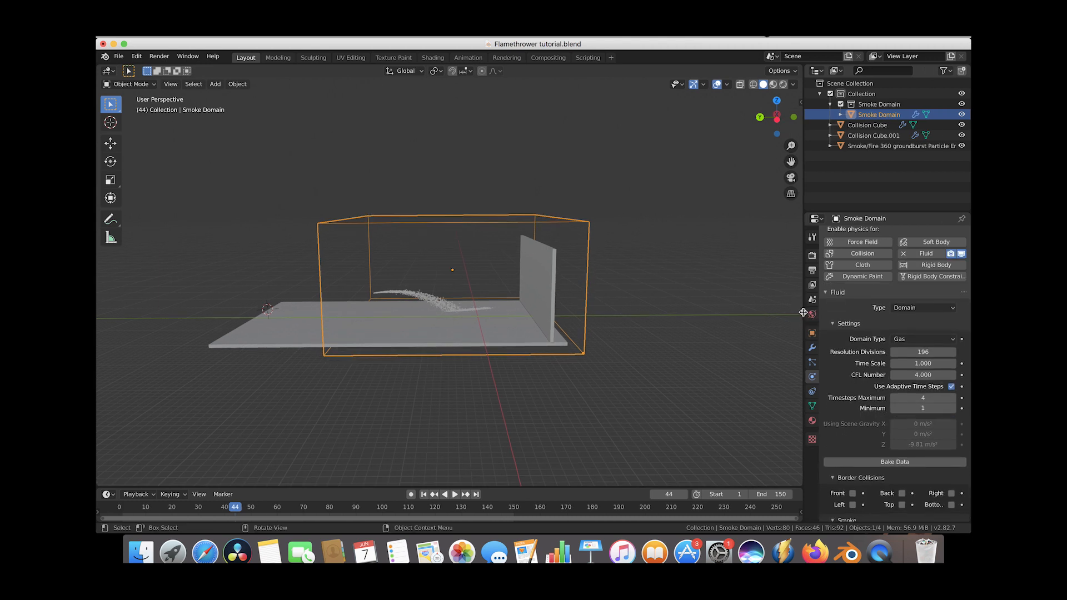
scroll(938, 322, down, 1)
scroll(937, 323, down, 5)
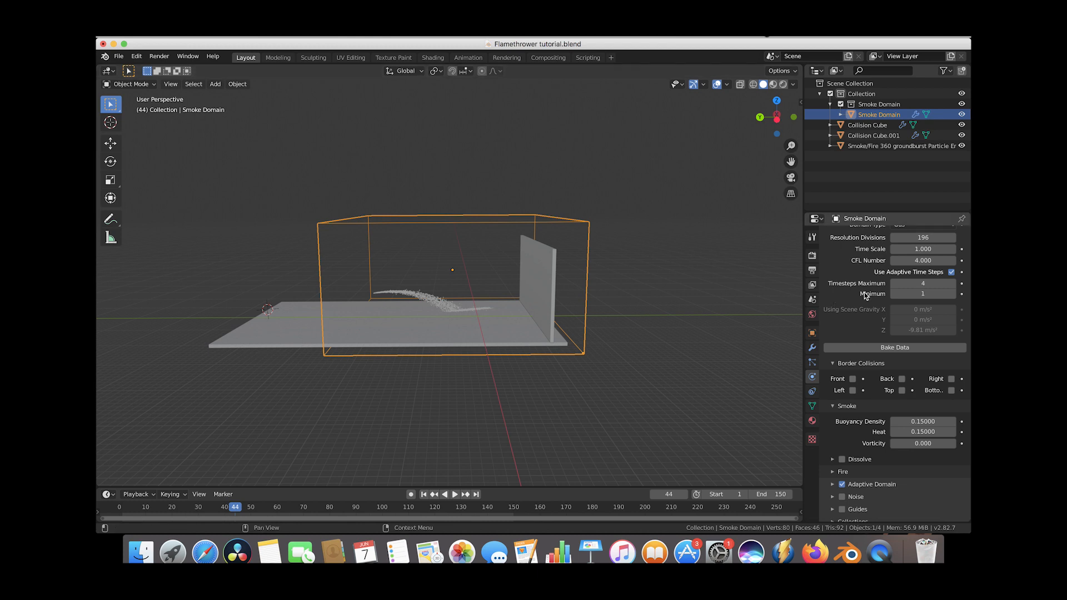
scroll(890, 380, up, 6)
click(914, 359)
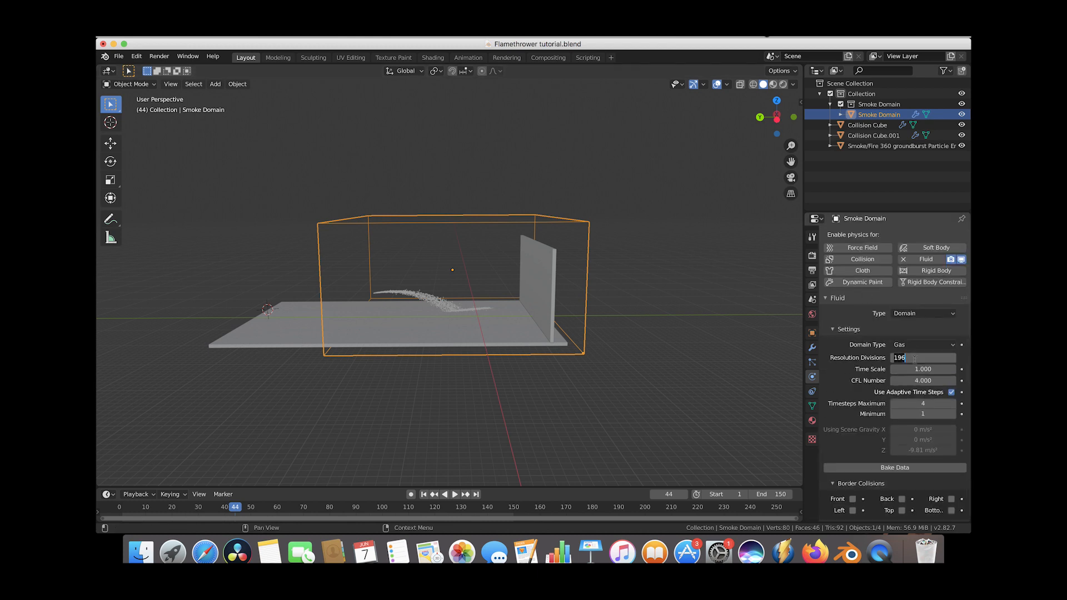
text(232)
key(Return)
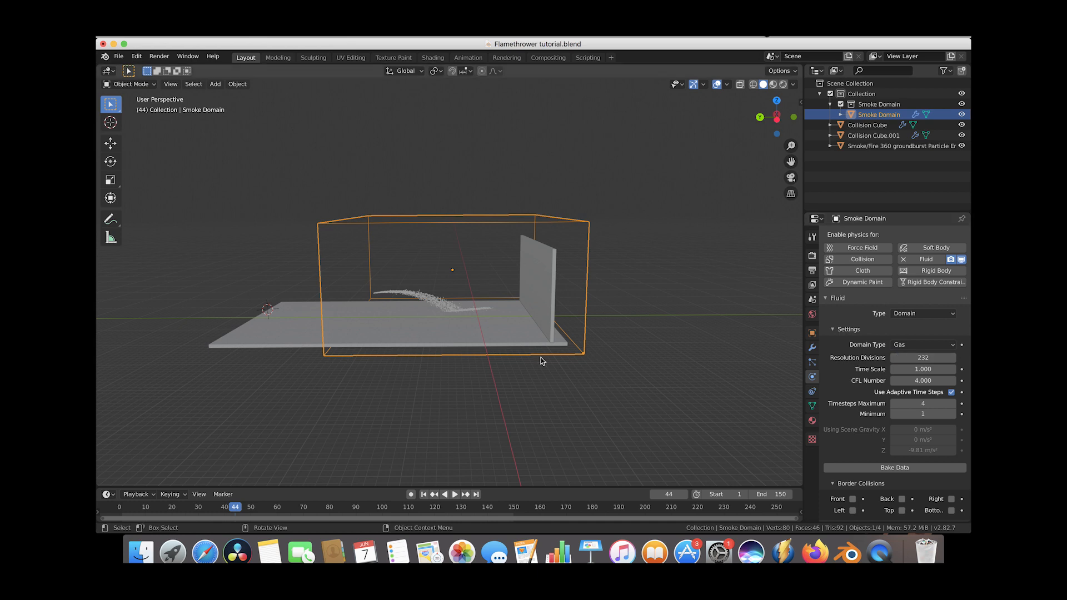
Inspect the domain from several angles and set its smoke Vorticity to 0.02
scroll(919, 300, down, 3)
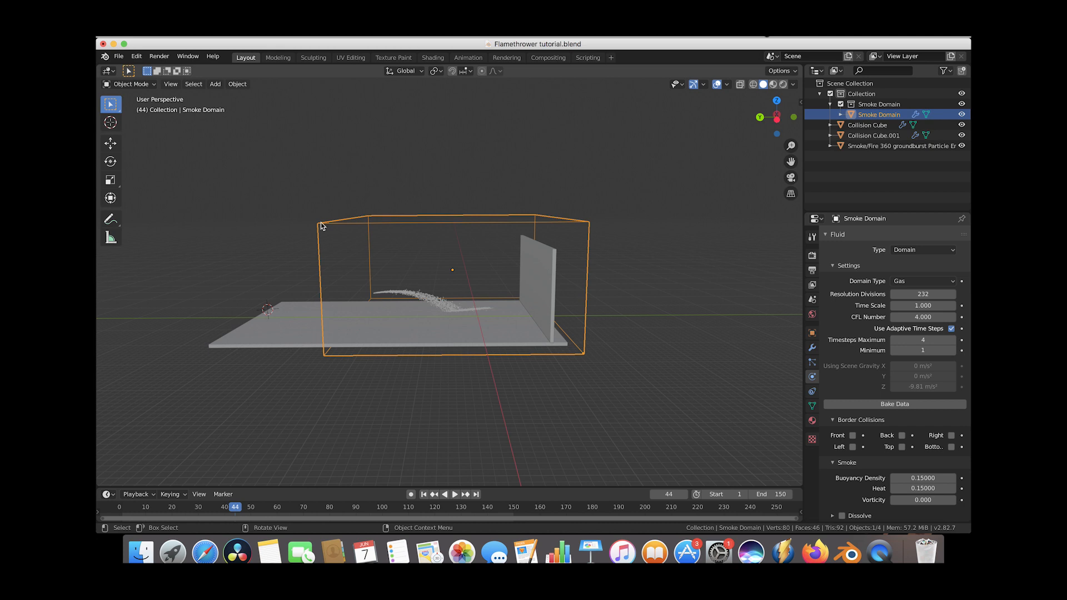
middle_drag(380, 228, 510, 231)
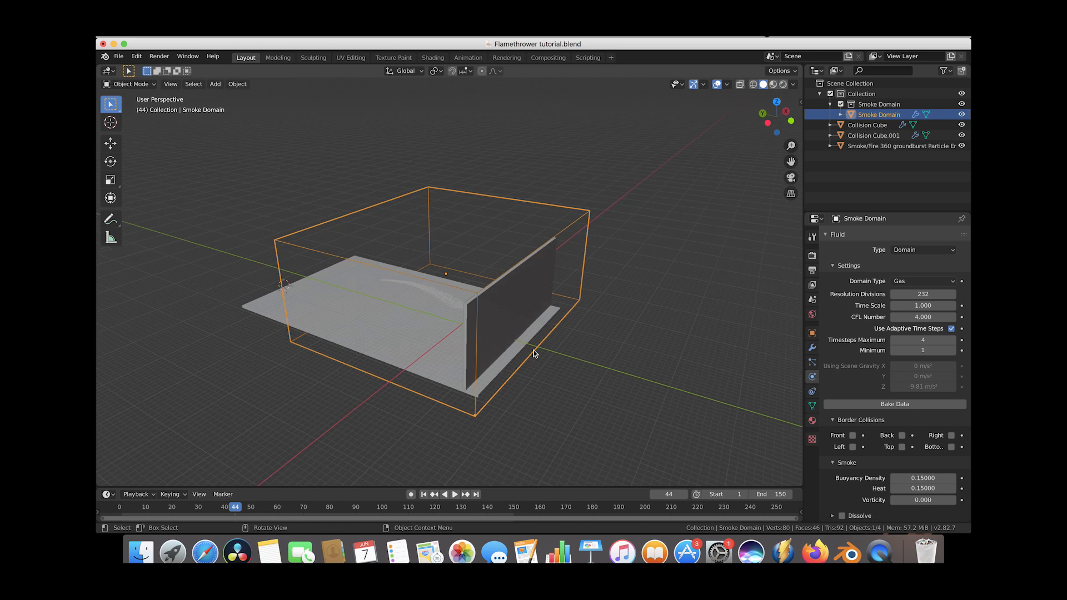
middle_drag(534, 350, 539, 311)
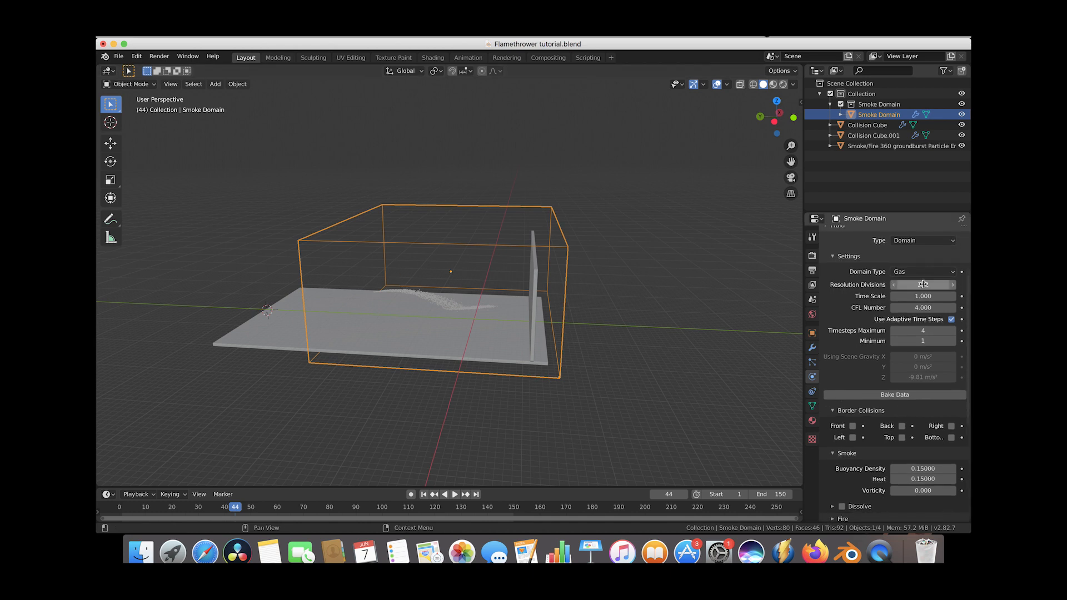
scroll(826, 385, down, 3)
scroll(825, 389, down, 2)
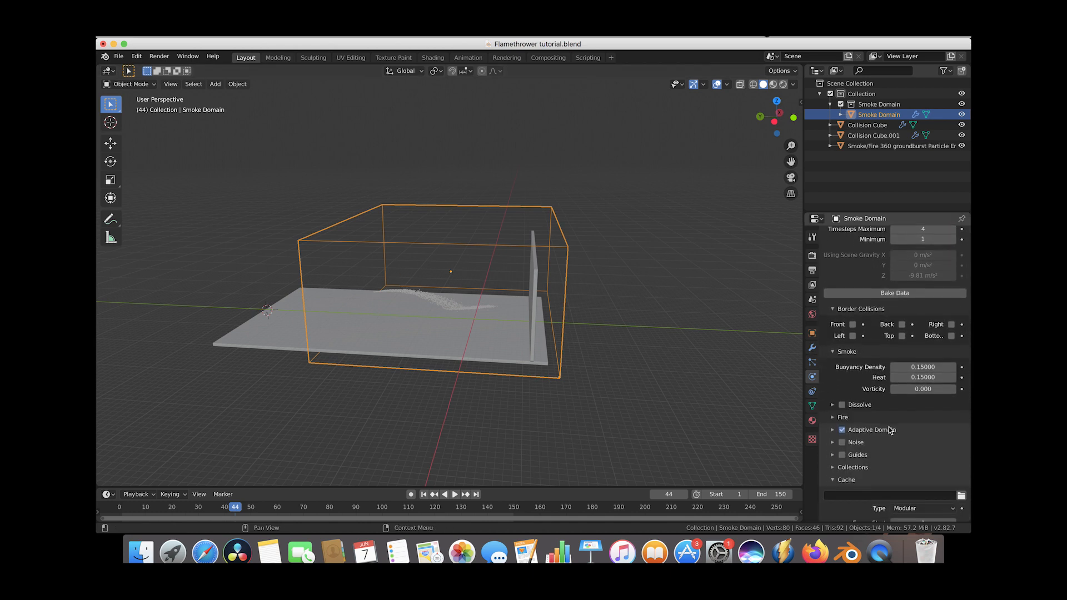
scroll(889, 427, up, 5)
scroll(888, 427, down, 6)
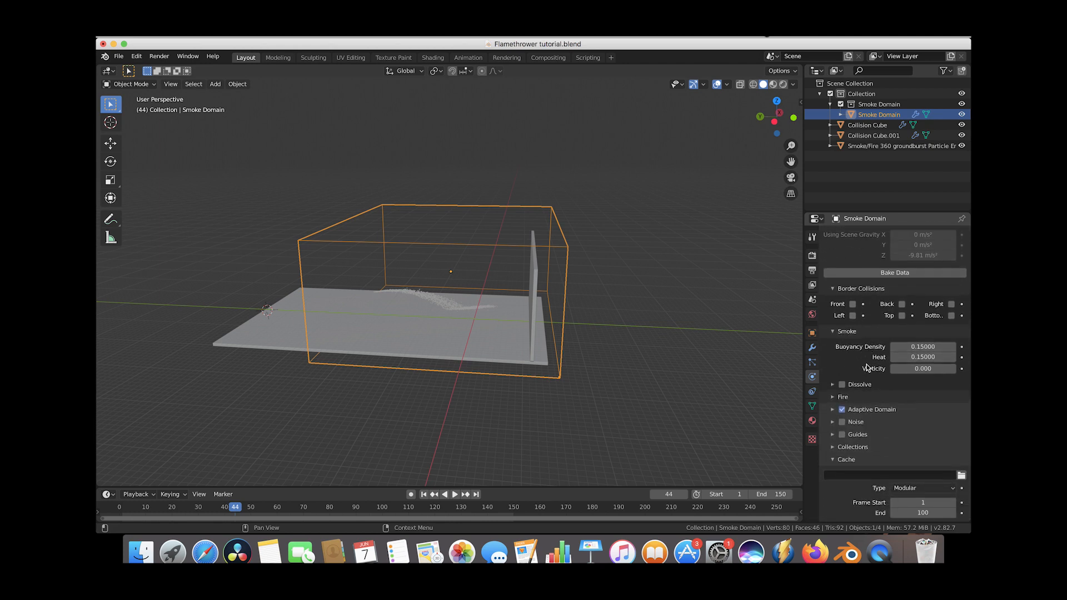
double_click(914, 360)
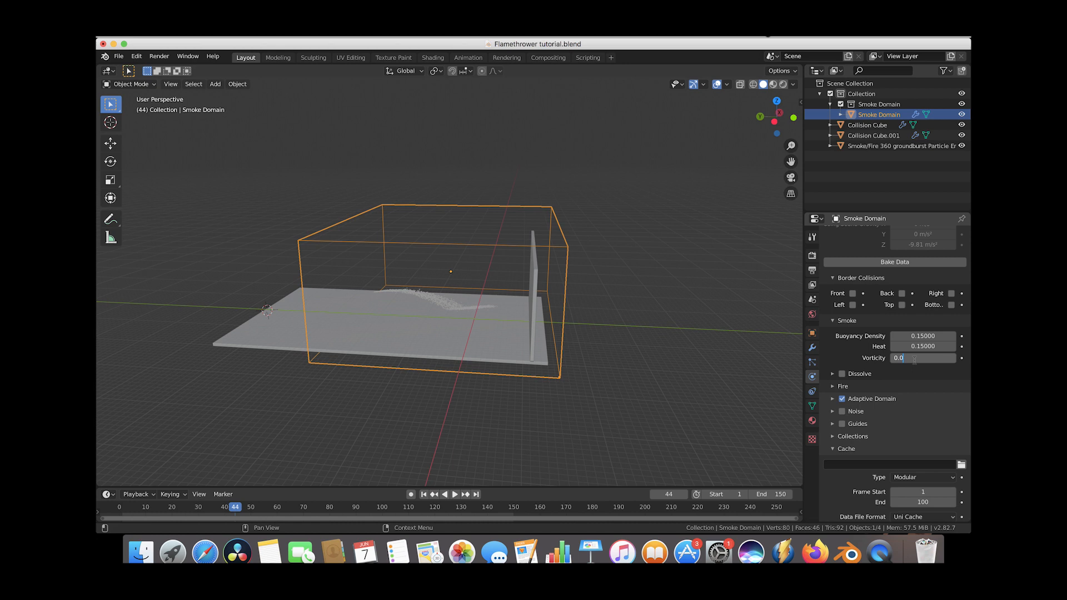
text(20)
key(Return)
Enable Dissolve for the domain's smoke and set its Time to 22
click(842, 374)
click(832, 373)
double_click(919, 389)
text(300)
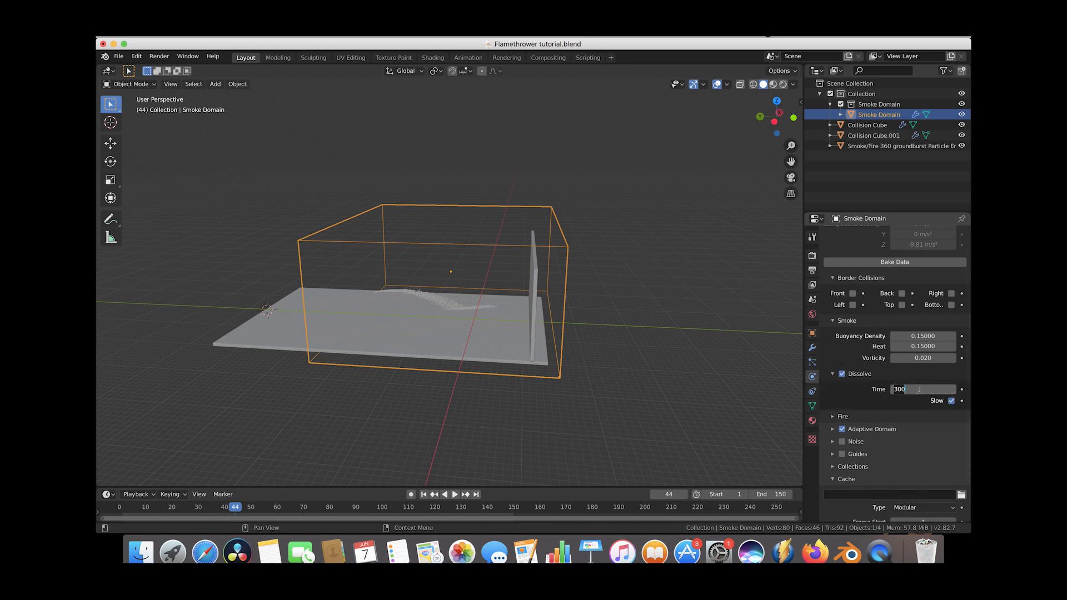
key(Return)
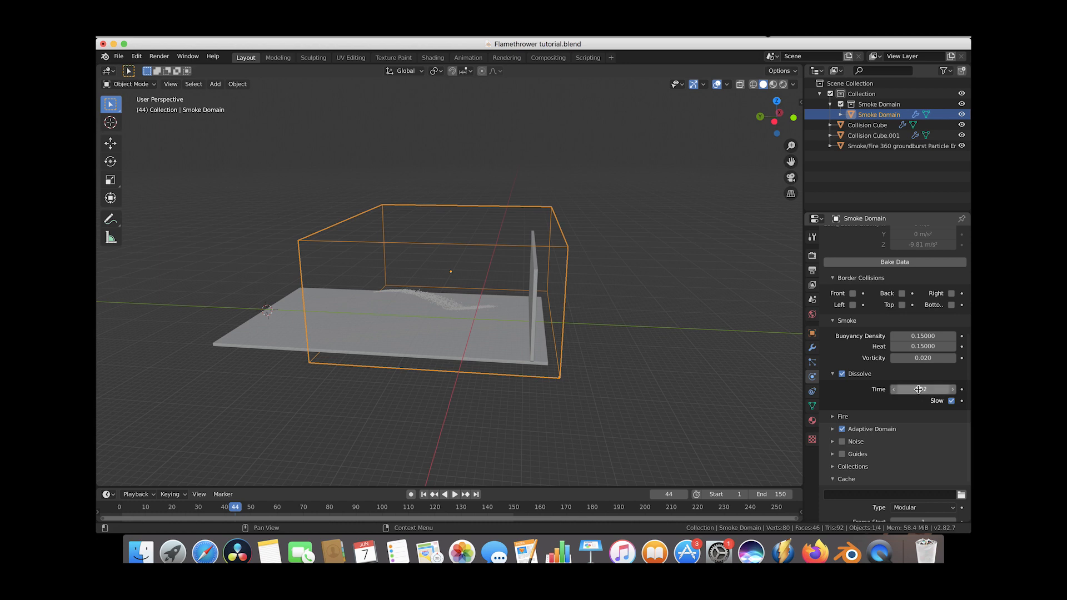
Set the Reaction Speed in the domain's Fire settings to 0.18
scroll(911, 389, down, 1)
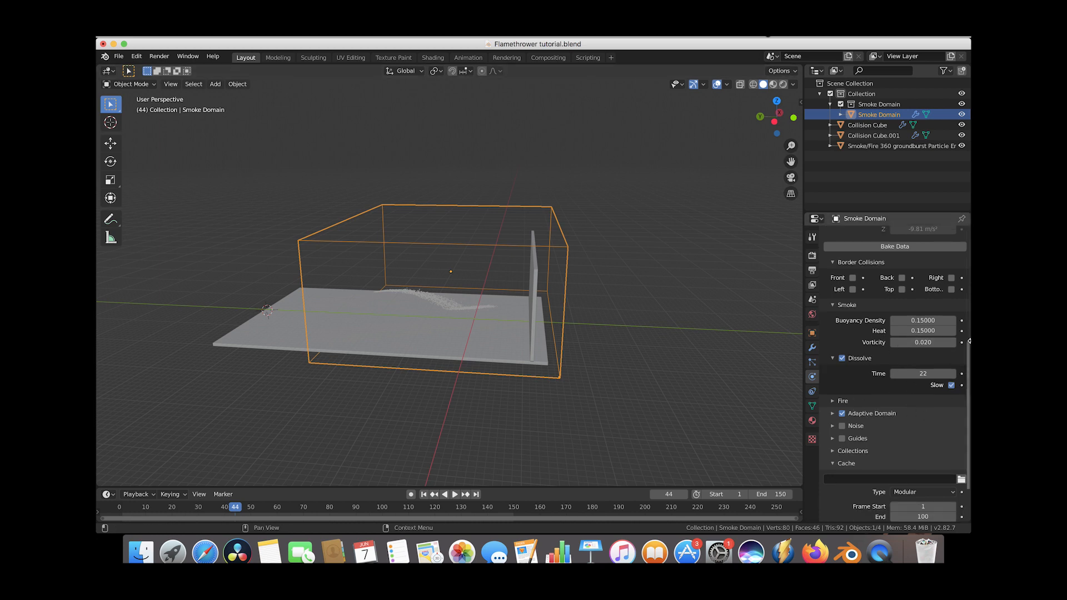
scroll(846, 427, down, 2)
click(838, 367)
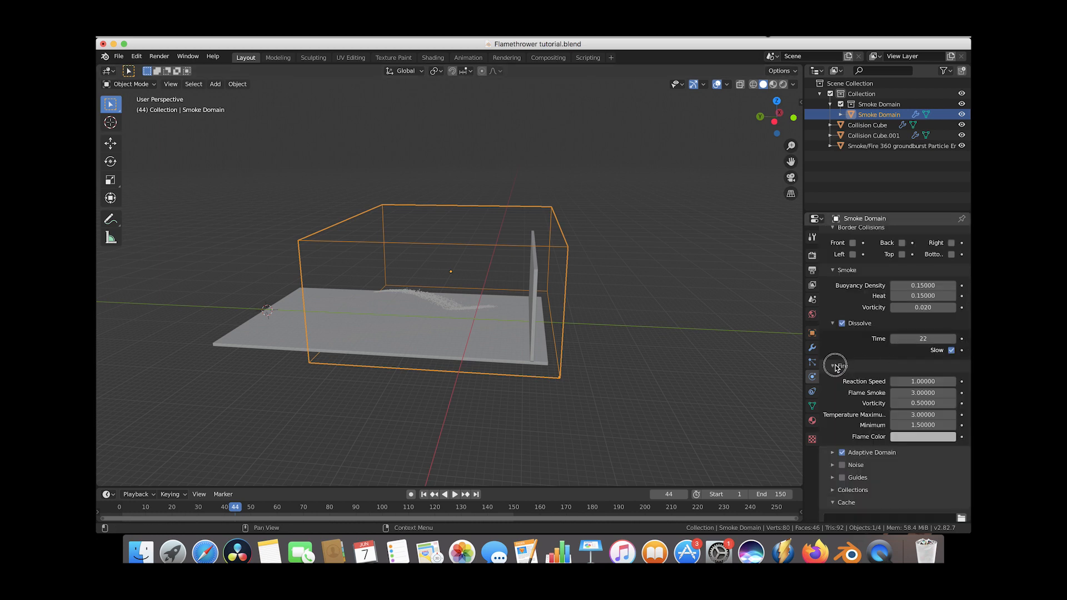
click(916, 380)
key(BackSpace)
text(.18)
key(Return)
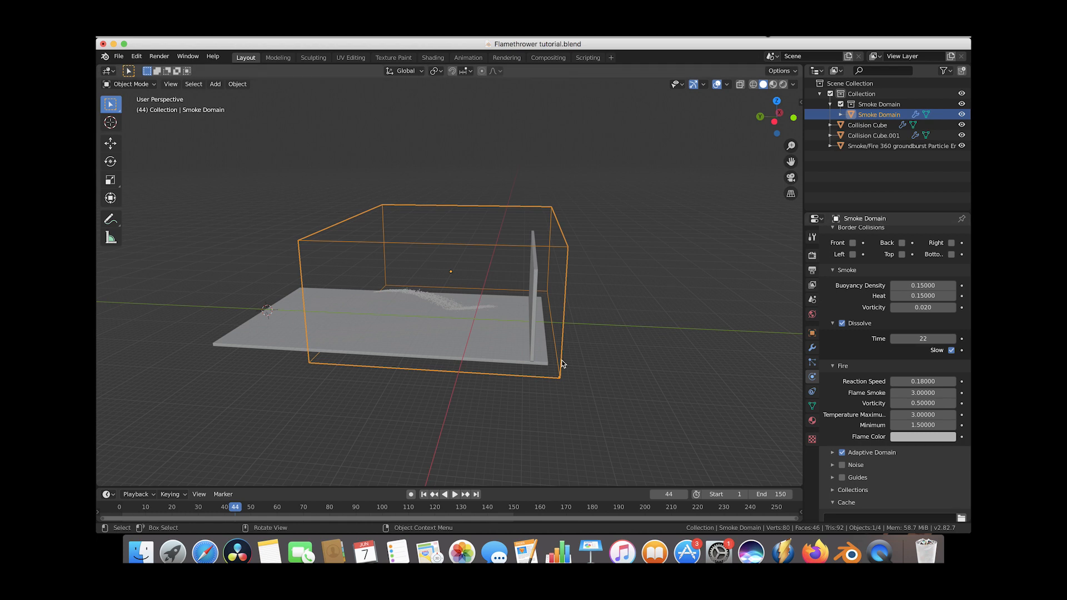
Expand and review the smoke domain's Adaptive Domain settings, and save the blend file
scroll(834, 398, down, 3)
click(833, 391)
scroll(876, 361, down, 2)
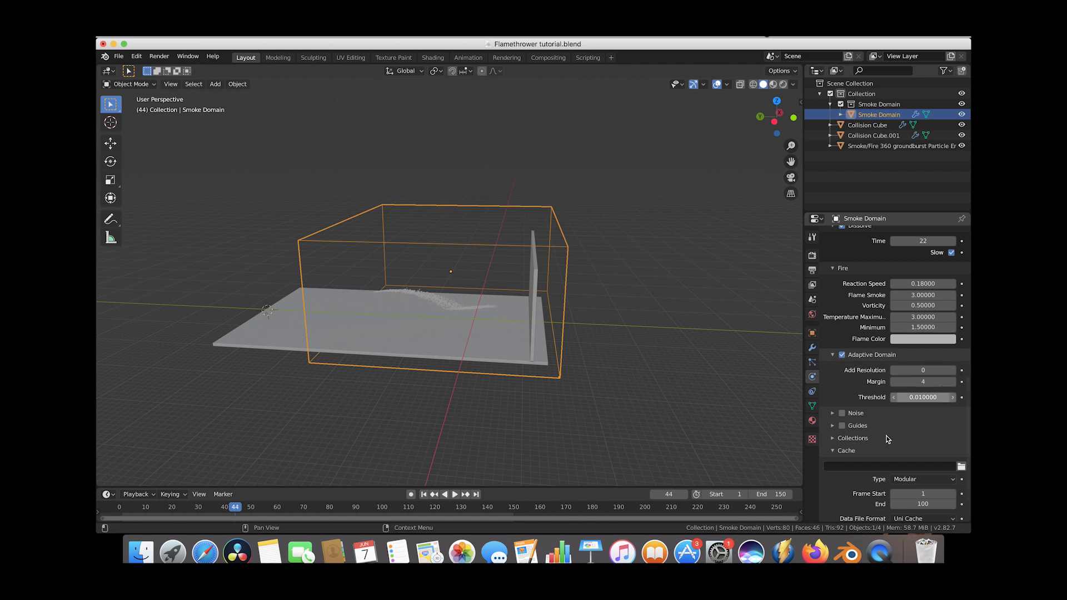
scroll(847, 415, down, 2)
scroll(884, 355, up, 15)
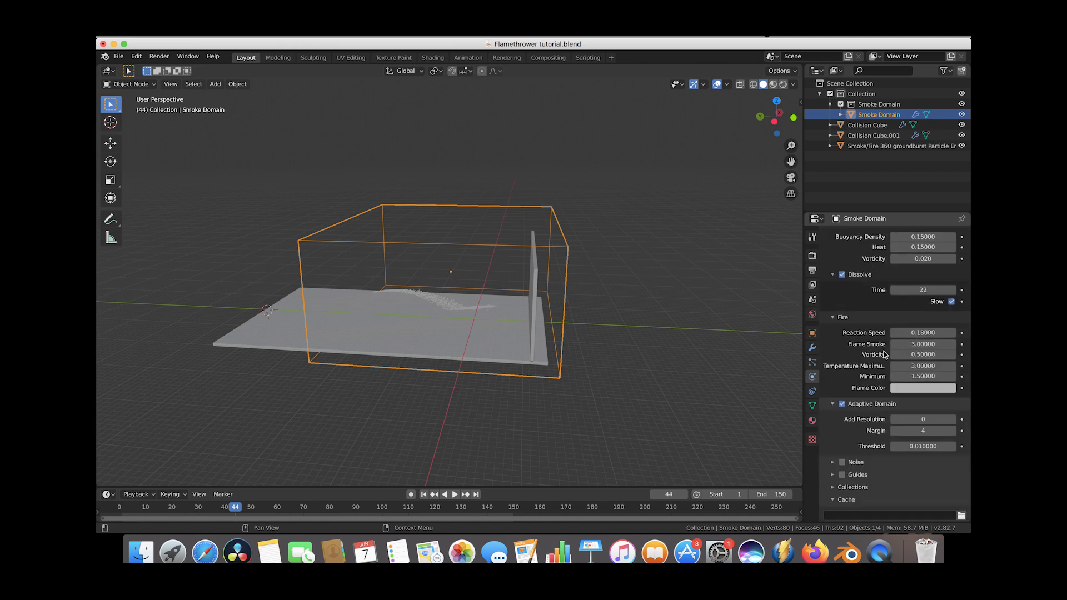
scroll(885, 355, down, 15)
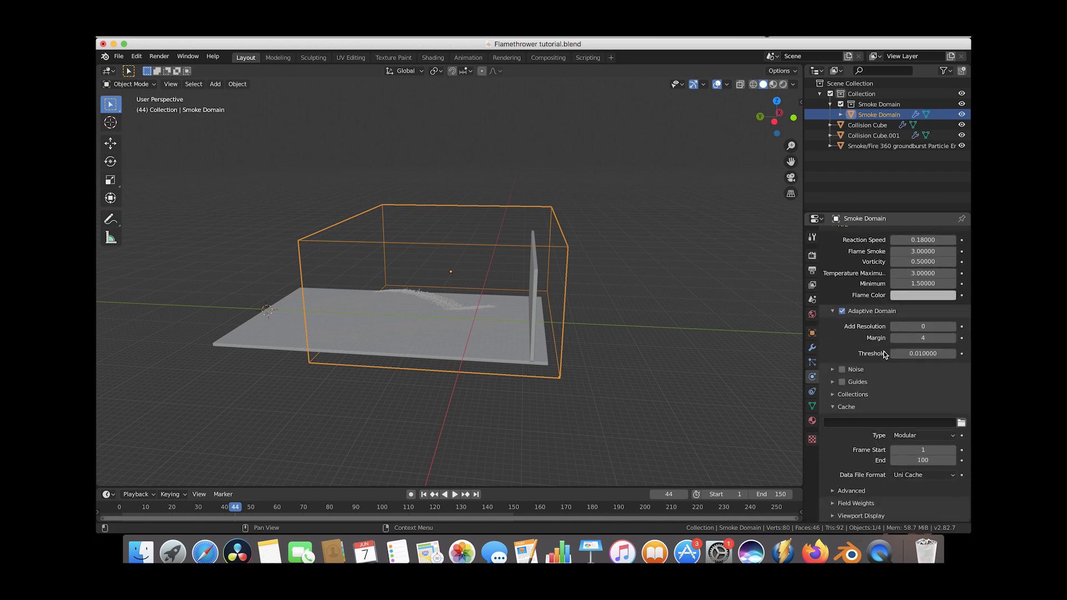
click(119, 56)
click(150, 126)
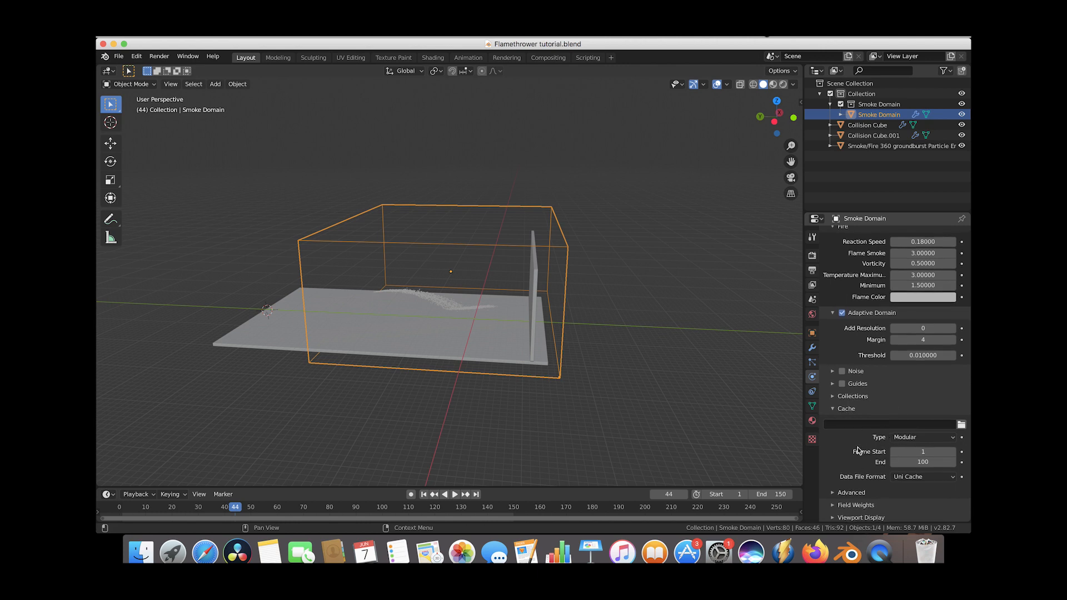
Create a folder named Flamethrower cache beside the blend file and assign it as the domain's cache directory
click(961, 425)
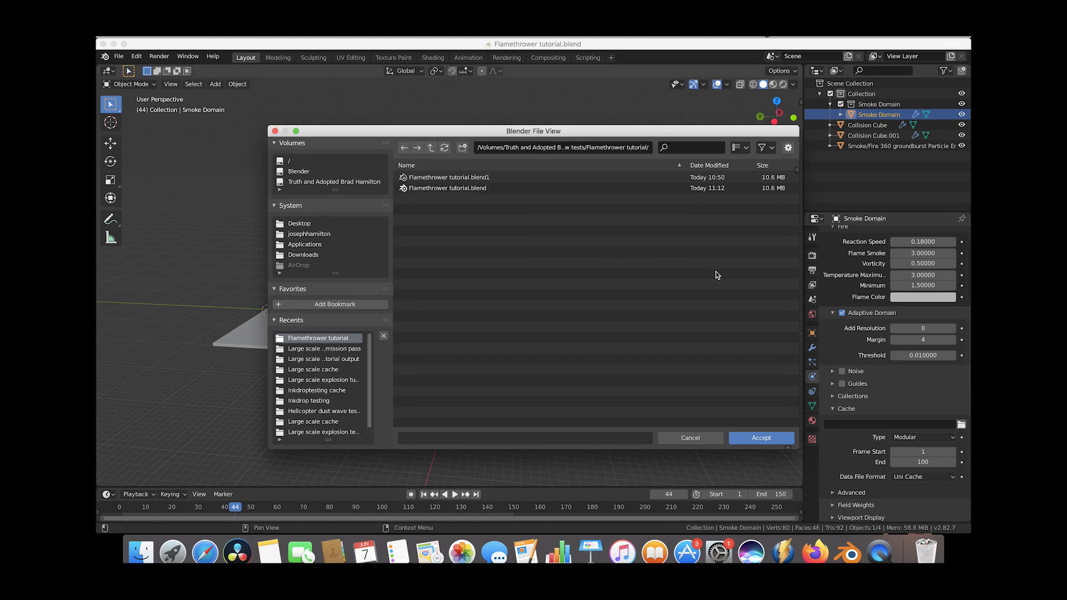
click(461, 147)
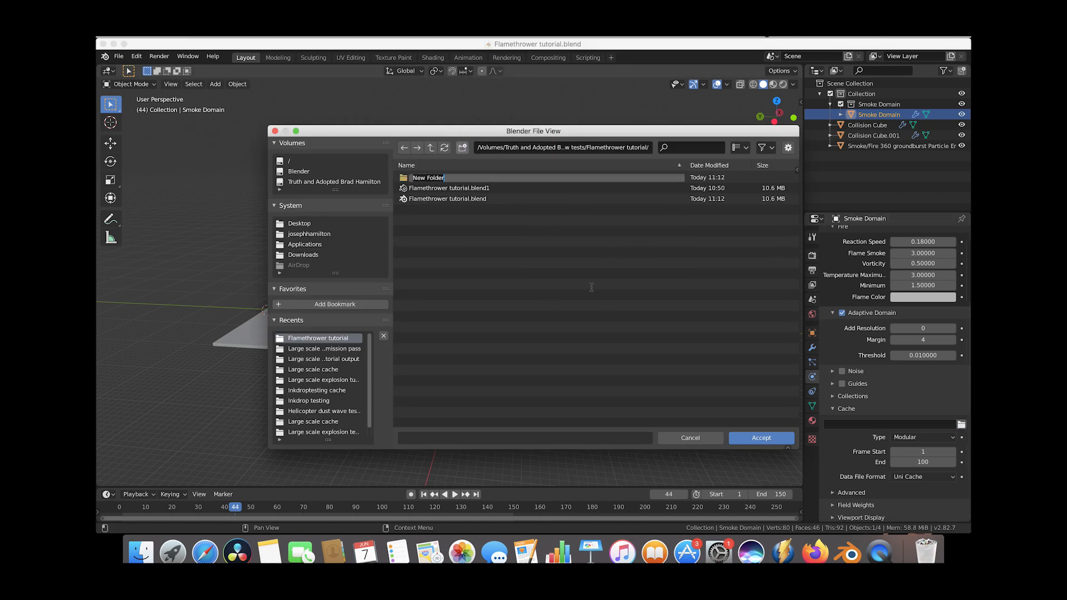
text(Flametrhower cache)
key(Return)
click(434, 179)
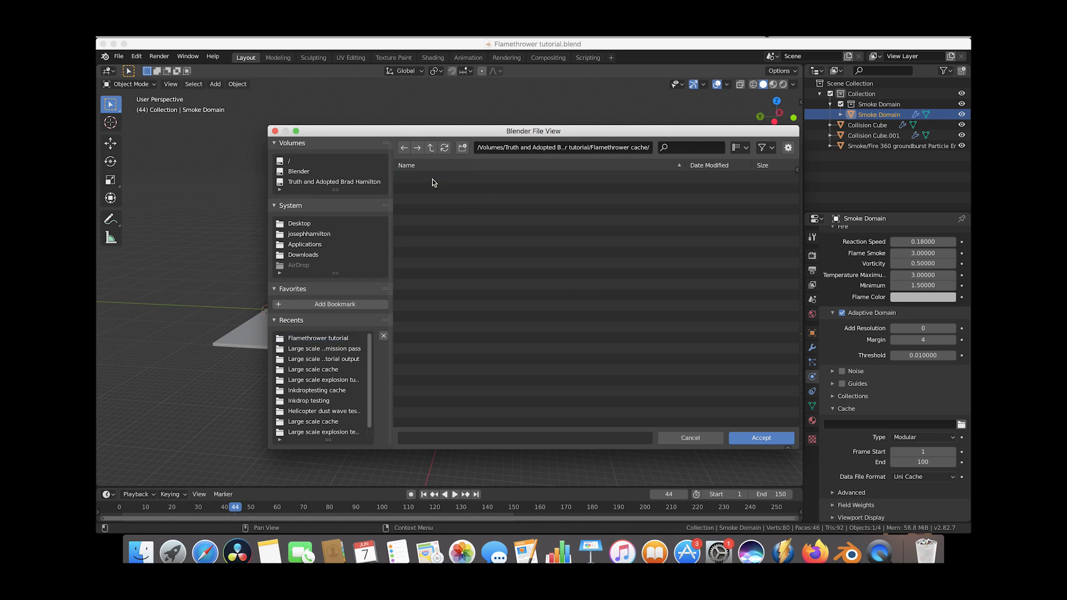
click(762, 439)
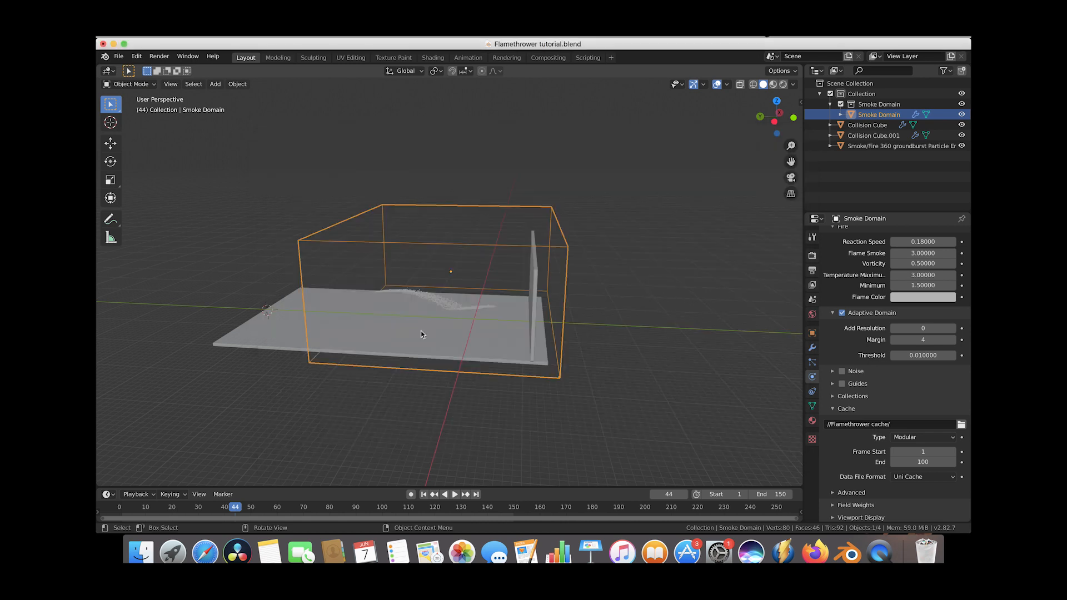
middle_drag(551, 377, 472, 330)
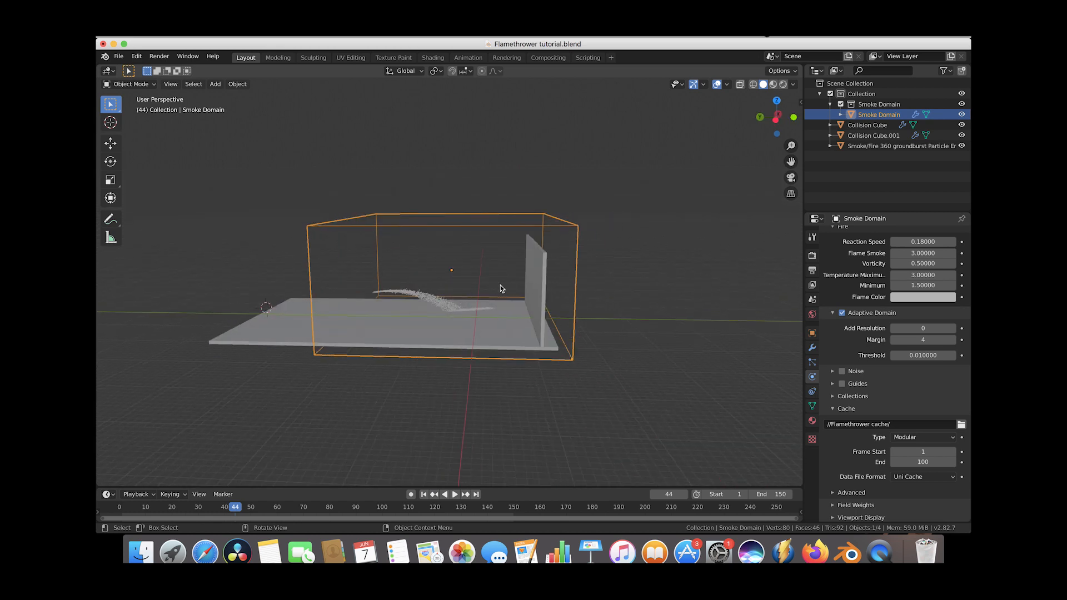
Set the end frame of the smoke domain's cache to 150
click(926, 459)
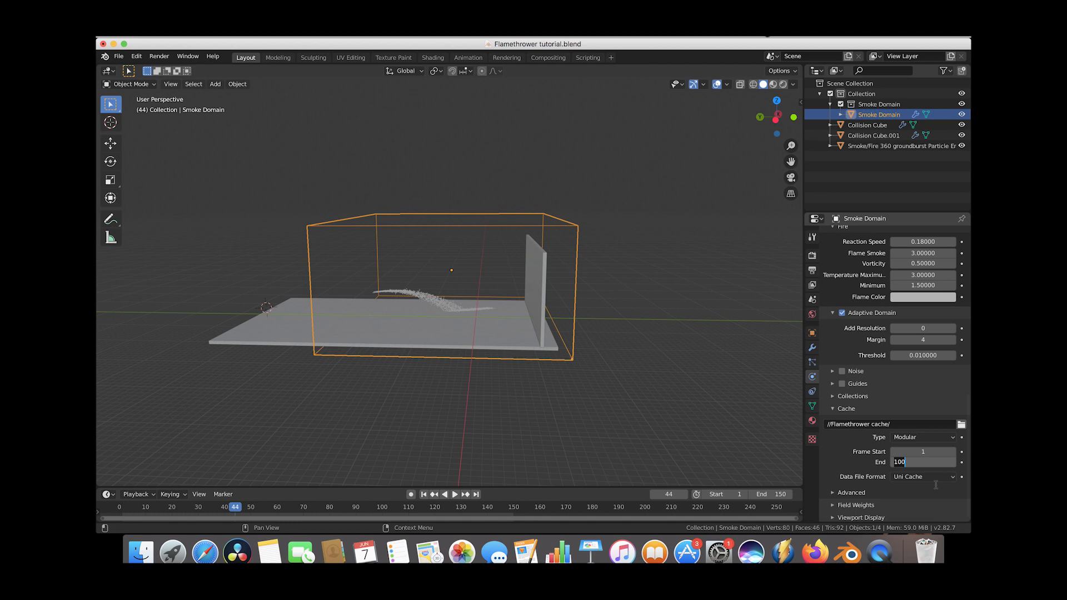
text(150)
key(Return)
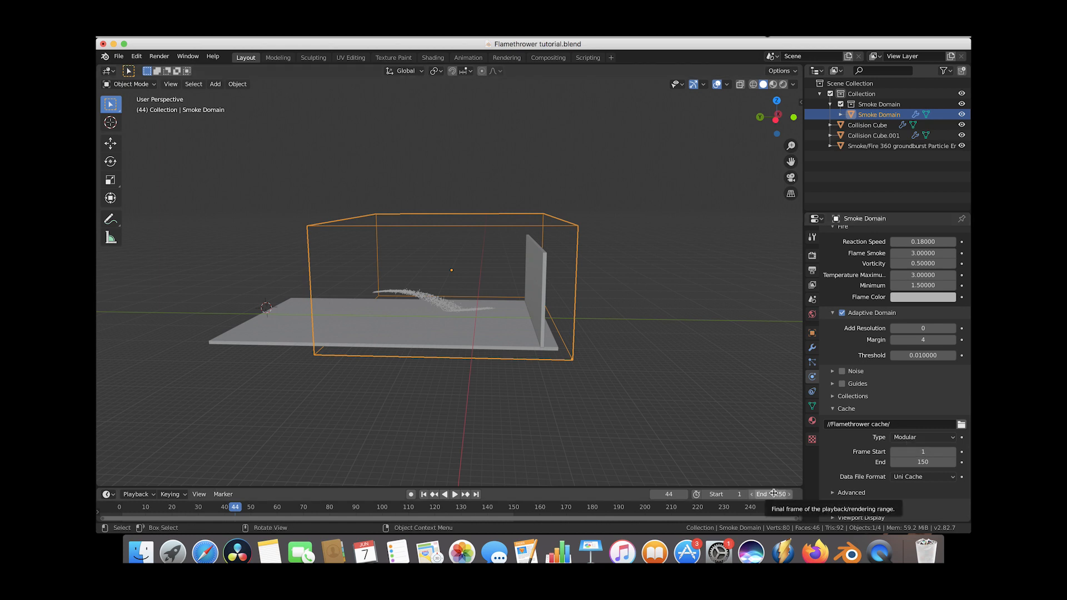
Save the blend file and bake the smoke domain's fluid data
scroll(895, 448, up, 10)
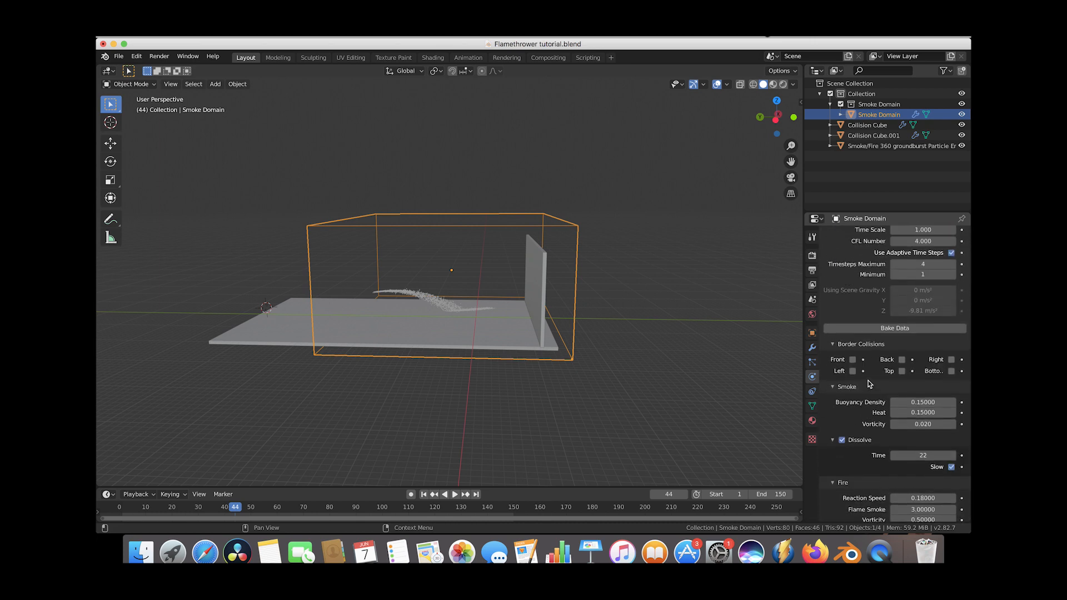
scroll(870, 384, up, 5)
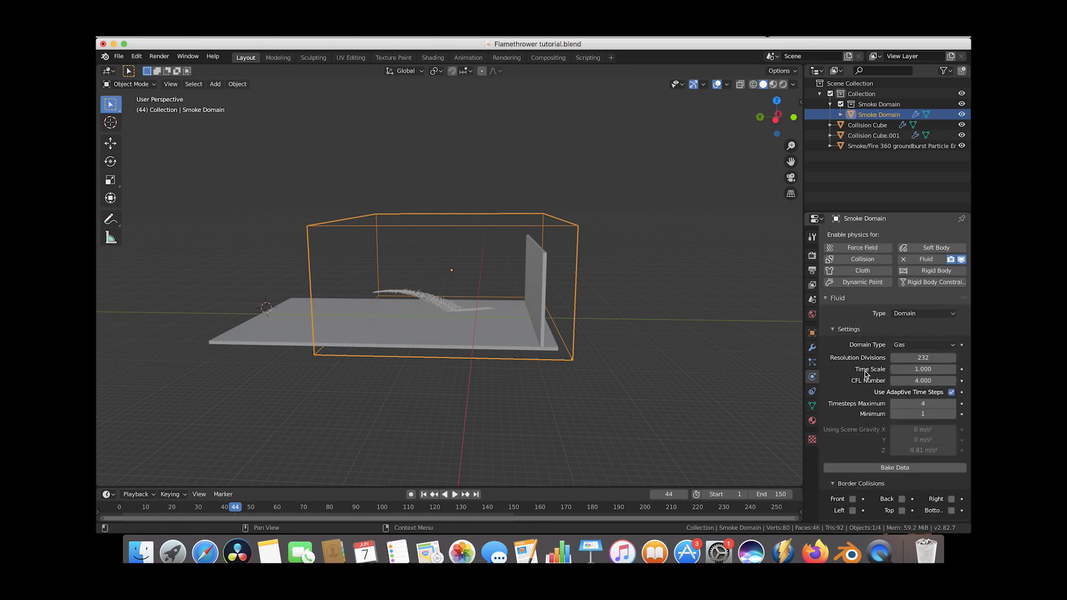
click(119, 56)
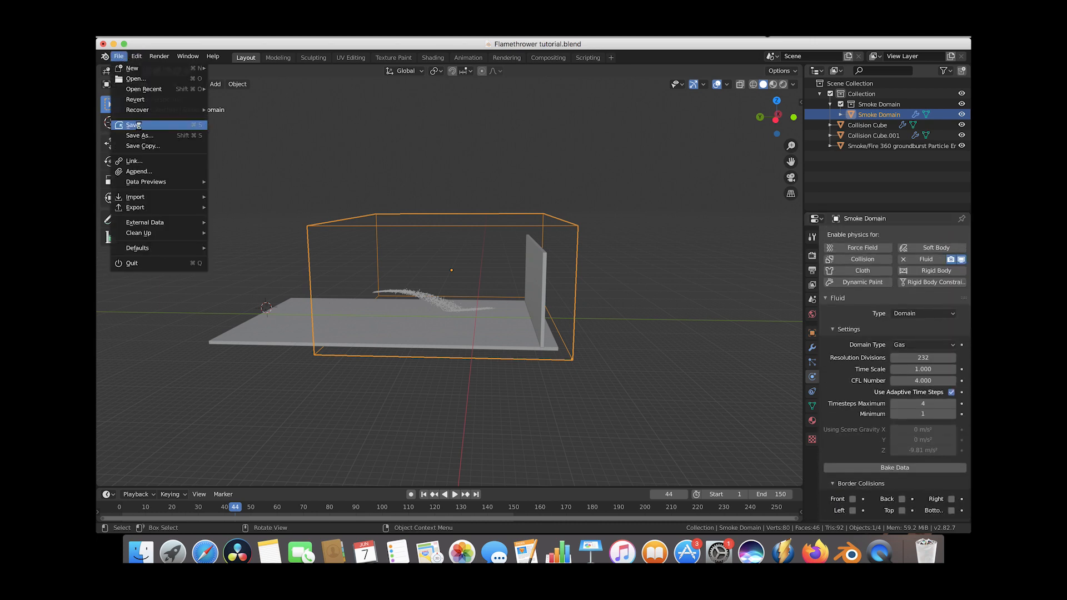
click(132, 126)
click(874, 468)
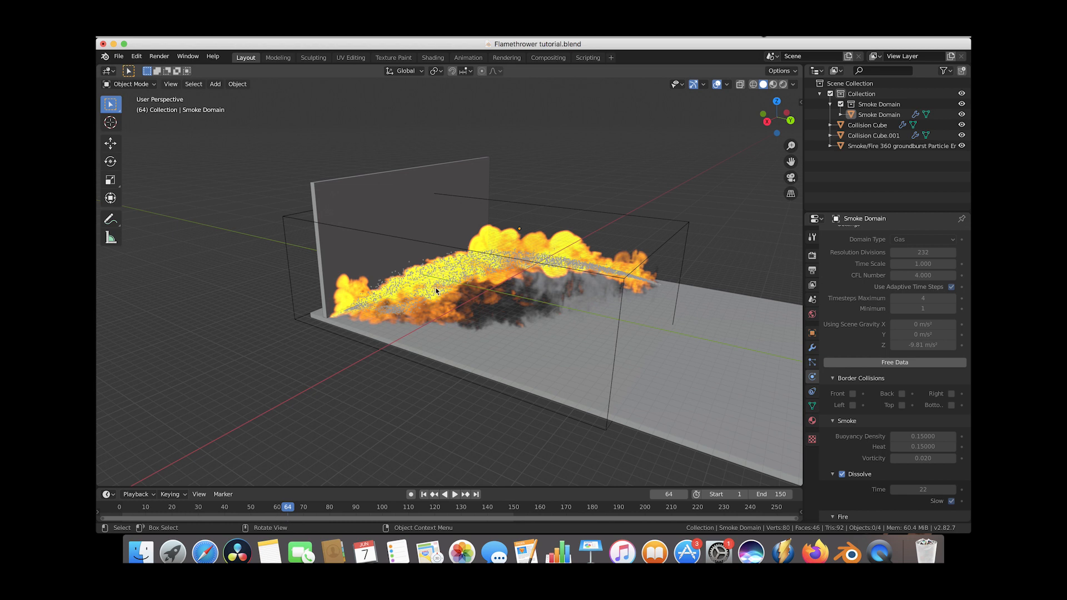
Frame the baked flame, wall and floor from an angle and render a viewport animation of the simulation
middle_drag(405, 281, 405, 173)
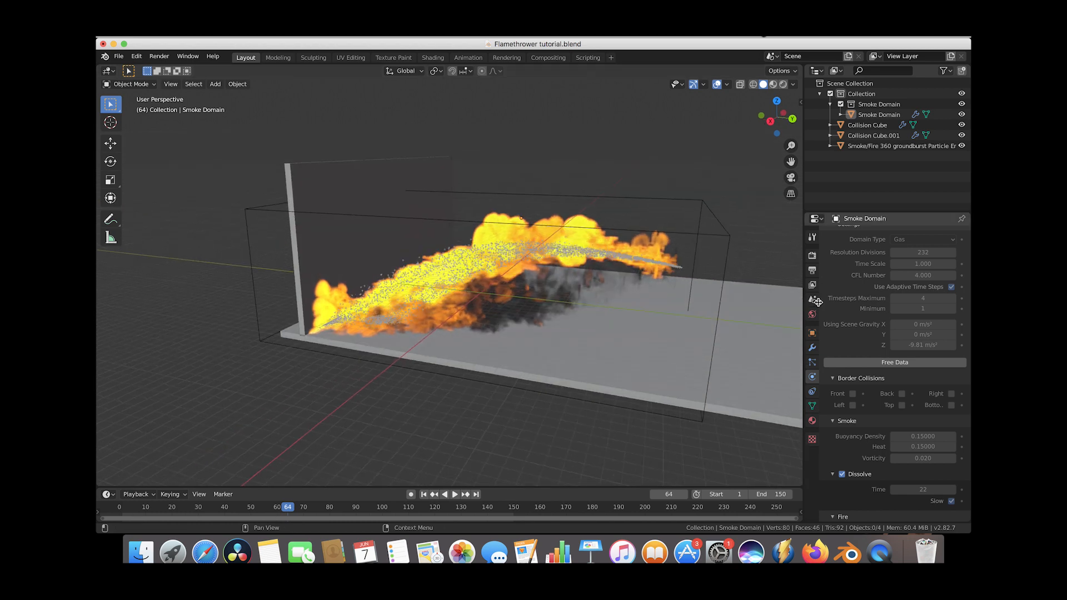
click(812, 270)
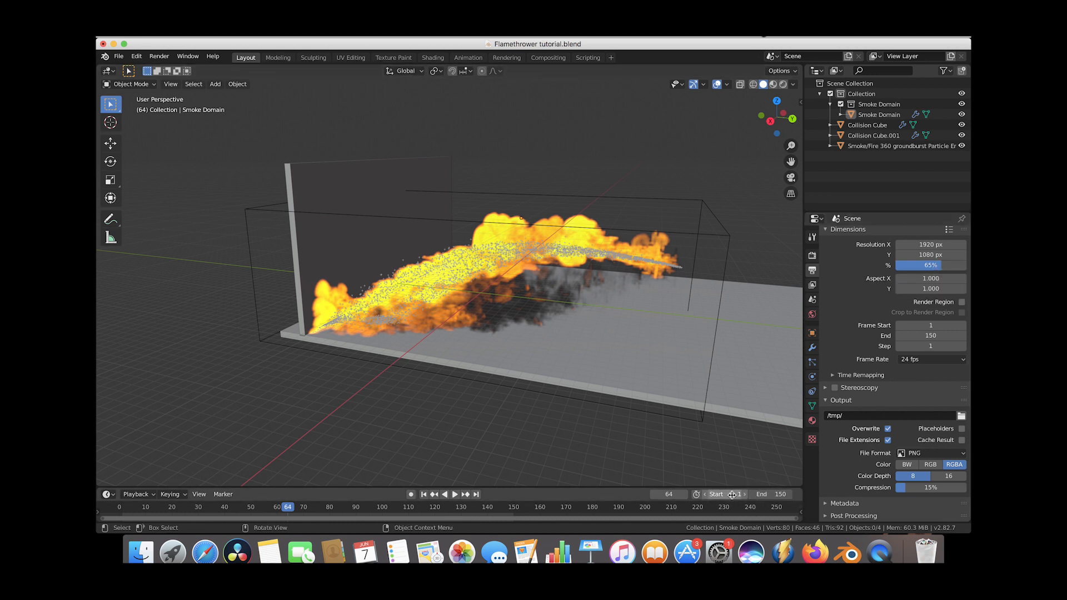
shift+scroll(380, 255, right, 3)
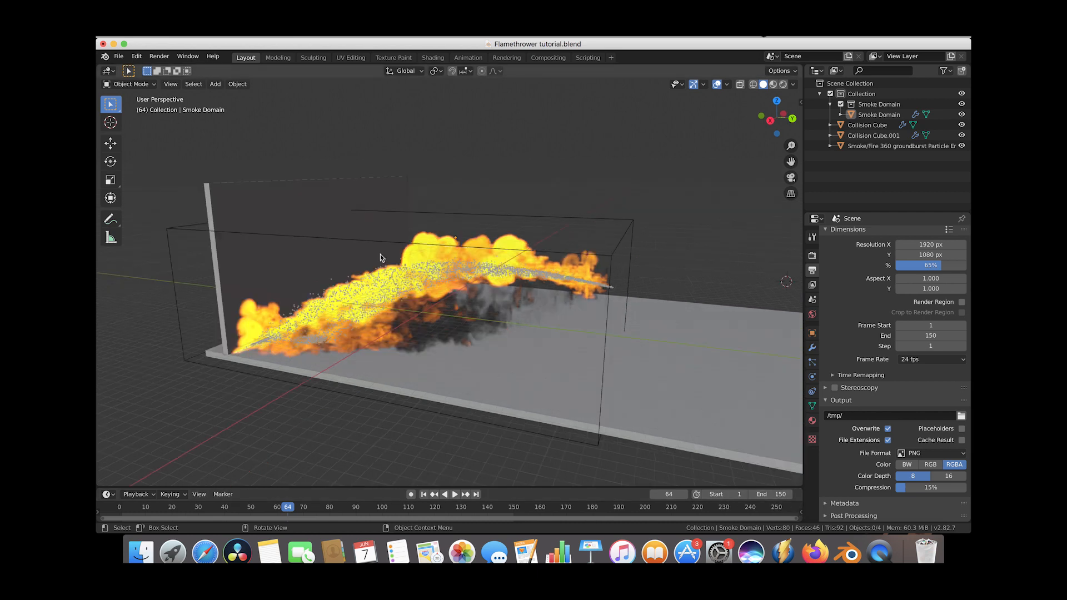
shift+scroll(380, 255, left, 1)
shift+scroll(381, 255, left, 1)
scroll(380, 254, up, 2)
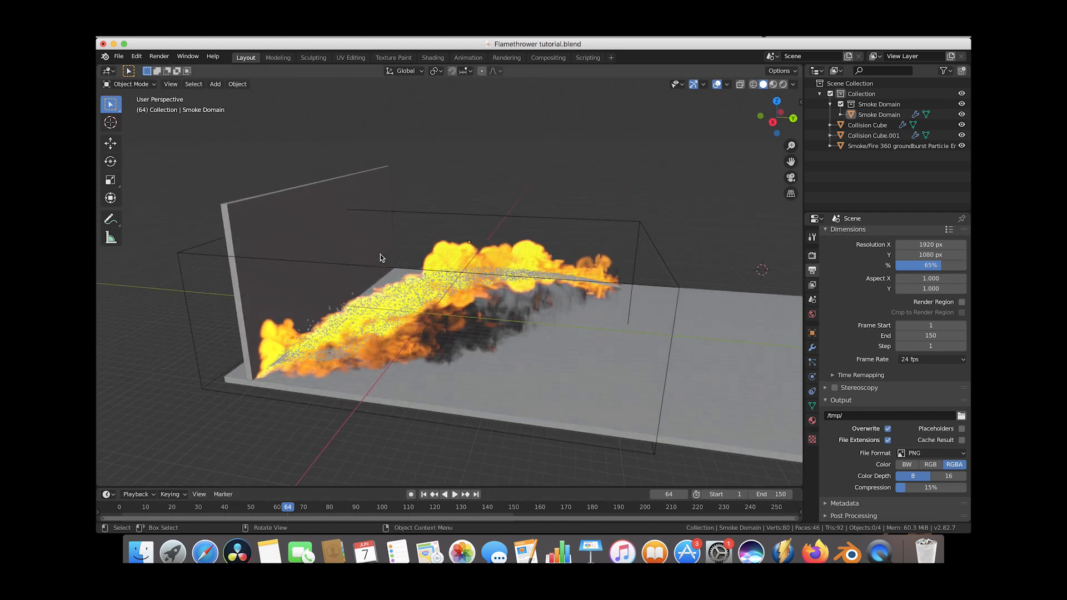
scroll(380, 255, right, 2)
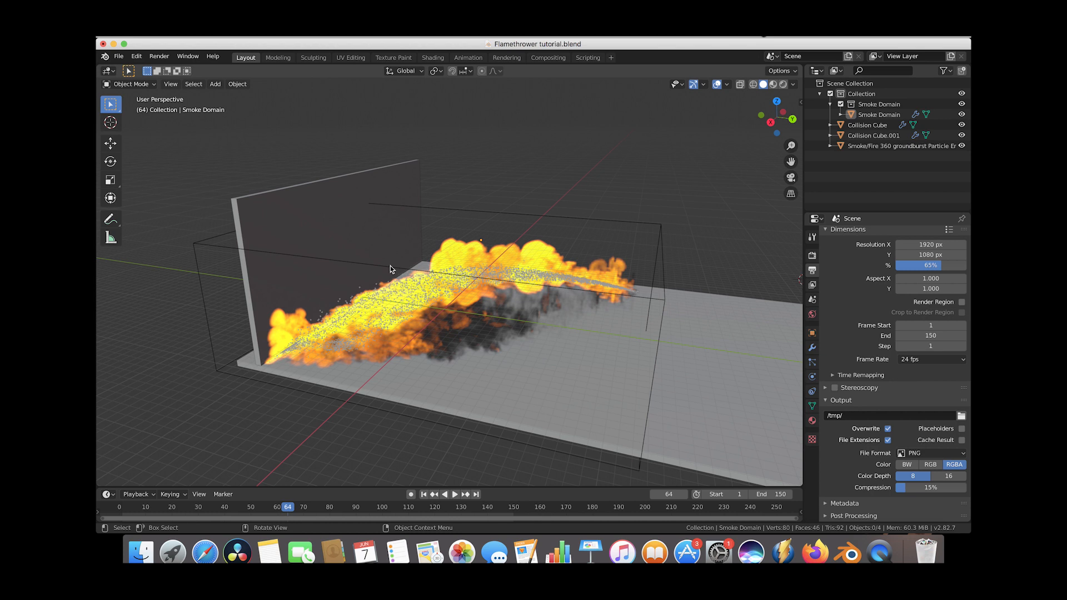
click(171, 84)
click(244, 281)
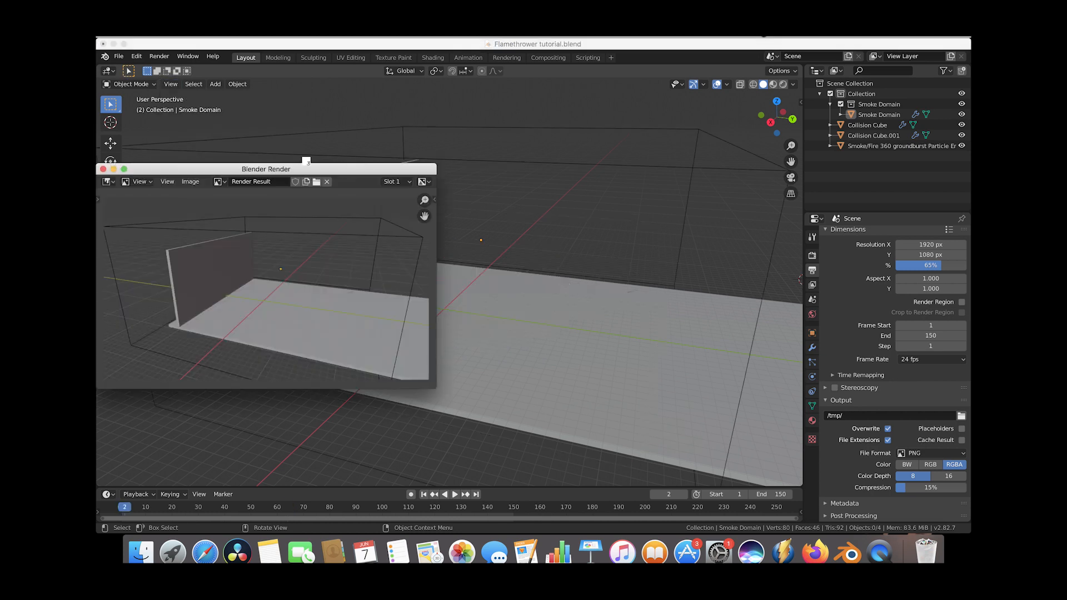
drag(315, 168, 547, 147)
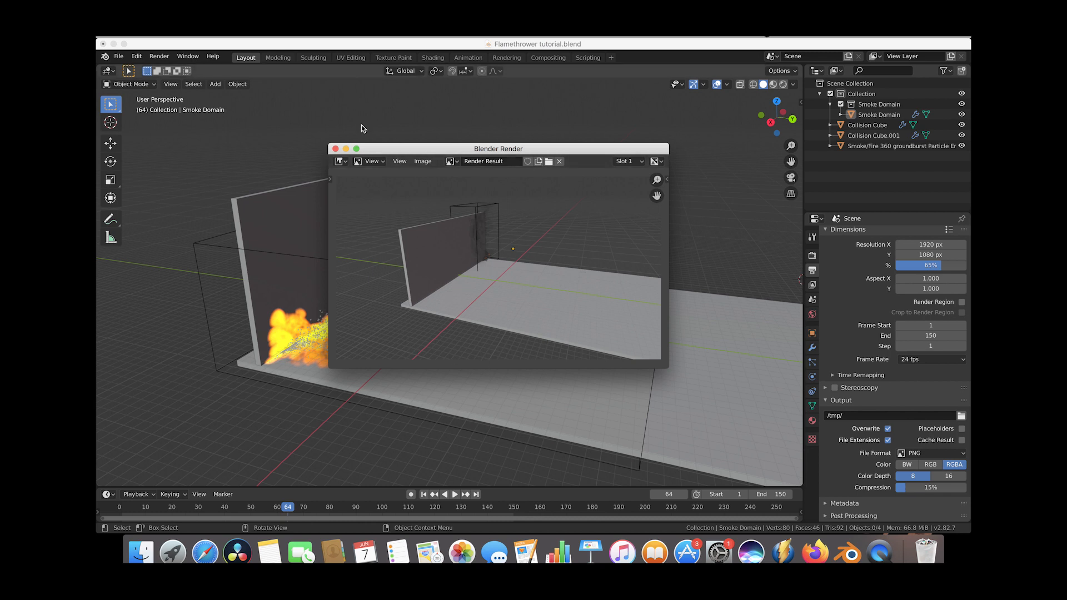
click(335, 149)
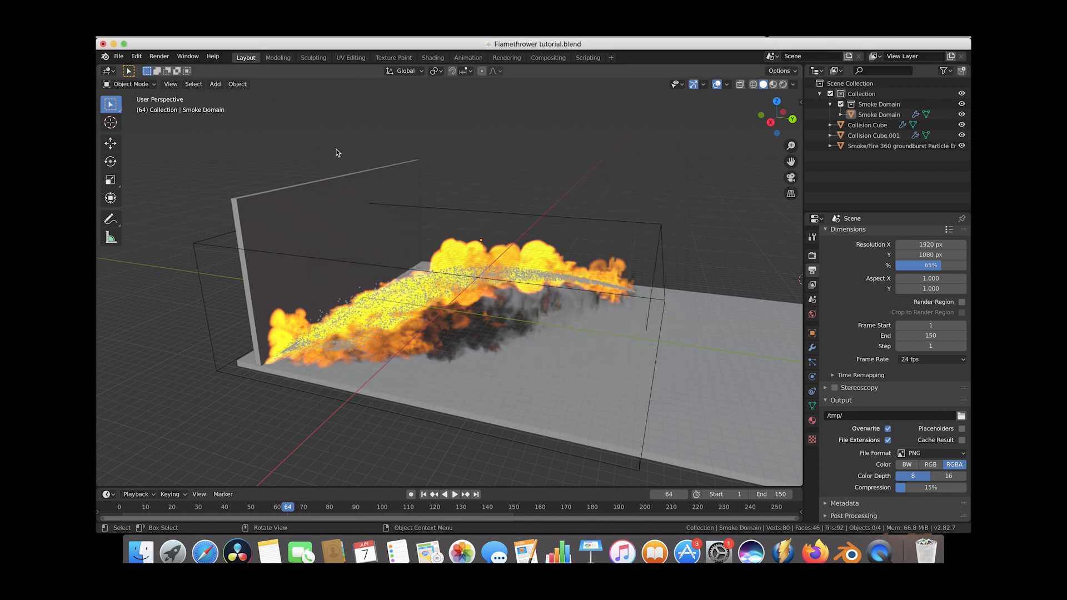
Play back the rendered viewport animation to review the fire hitting the wall, and close the player
click(164, 57)
click(207, 119)
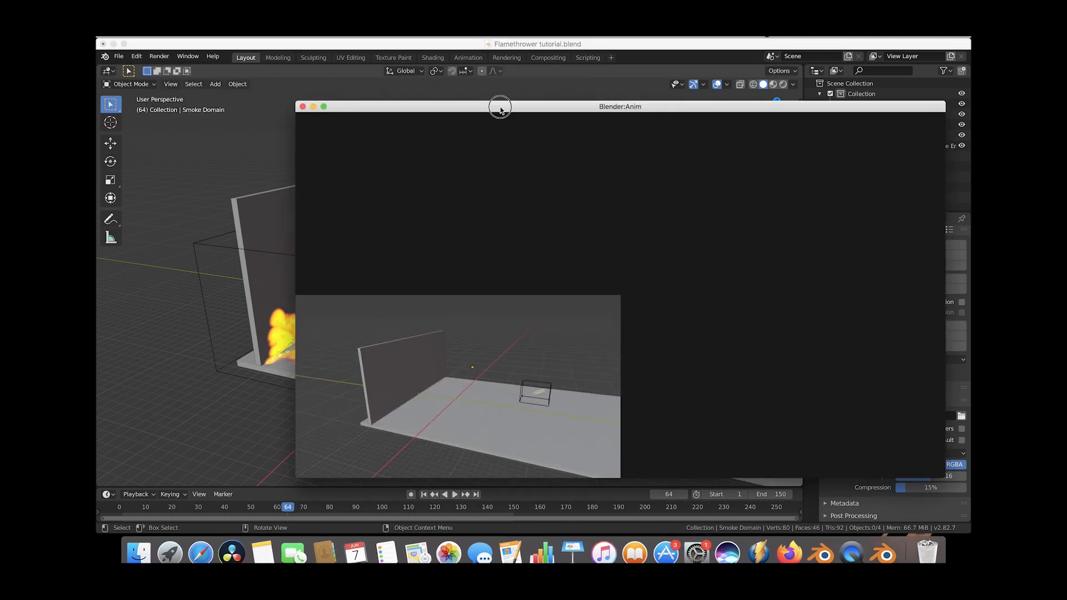
drag(498, 105, 484, 114)
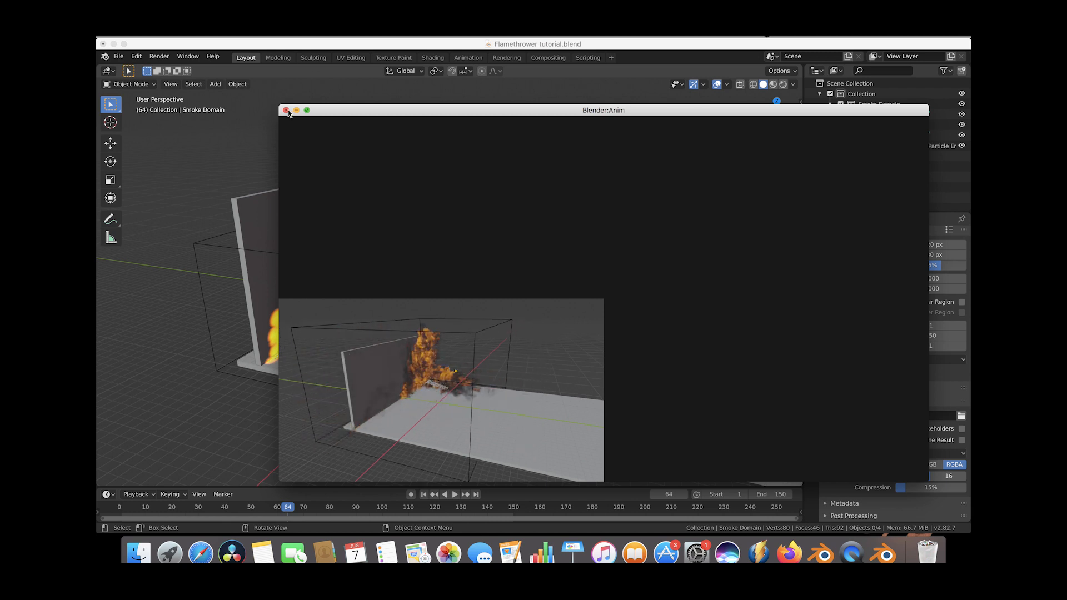
click(594, 50)
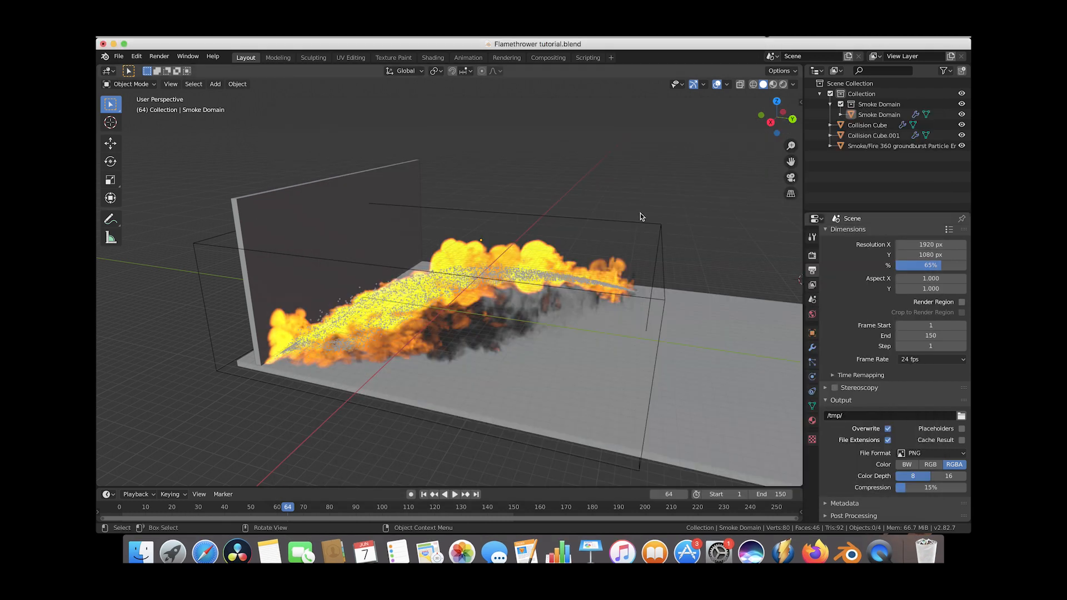
Enable Noise for the smoke domain and set its Upres Factor to 3
click(624, 224)
click(812, 378)
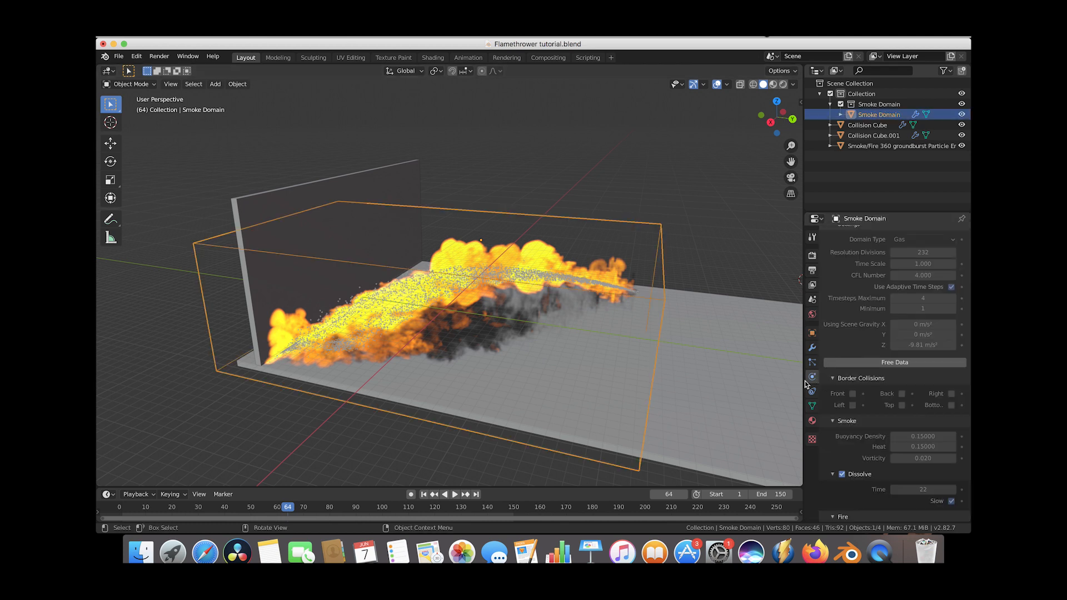
scroll(858, 489, down, 10)
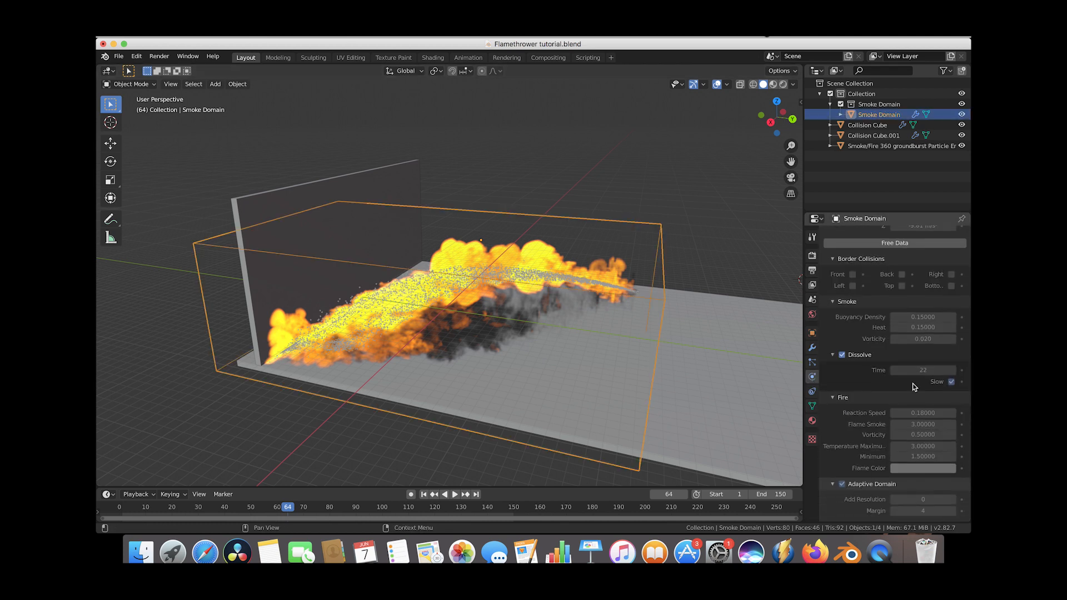
scroll(912, 383, down, 2)
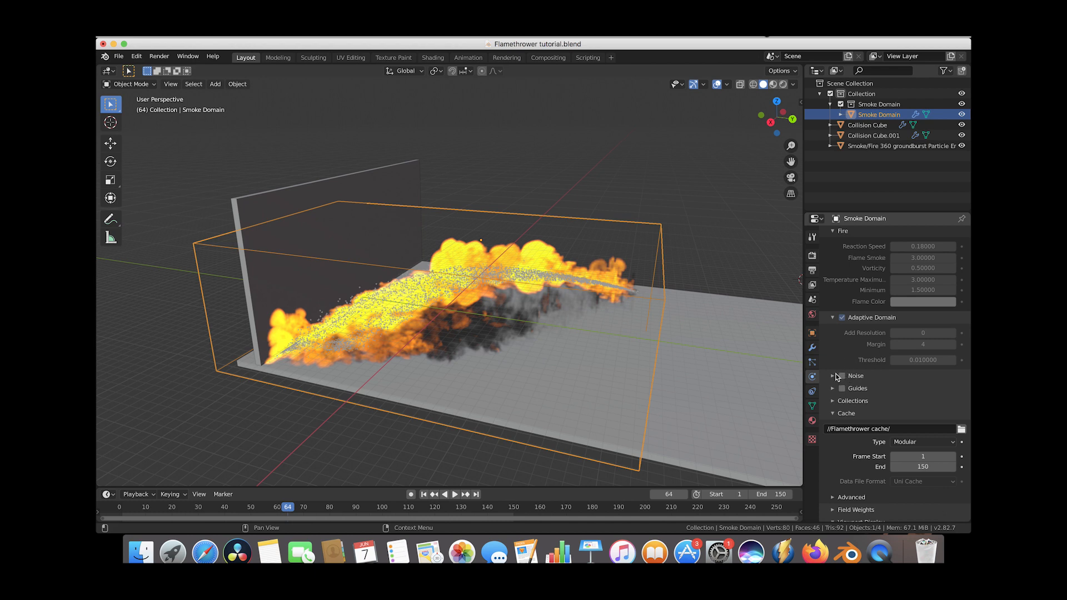
click(836, 377)
click(842, 377)
scroll(834, 372, down, 2)
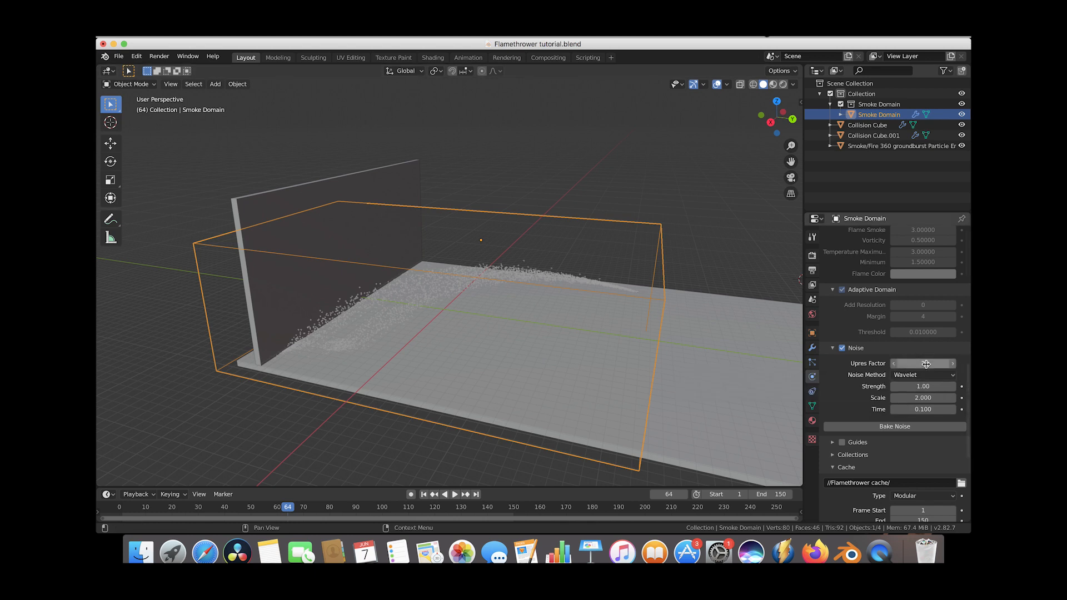
click(953, 363)
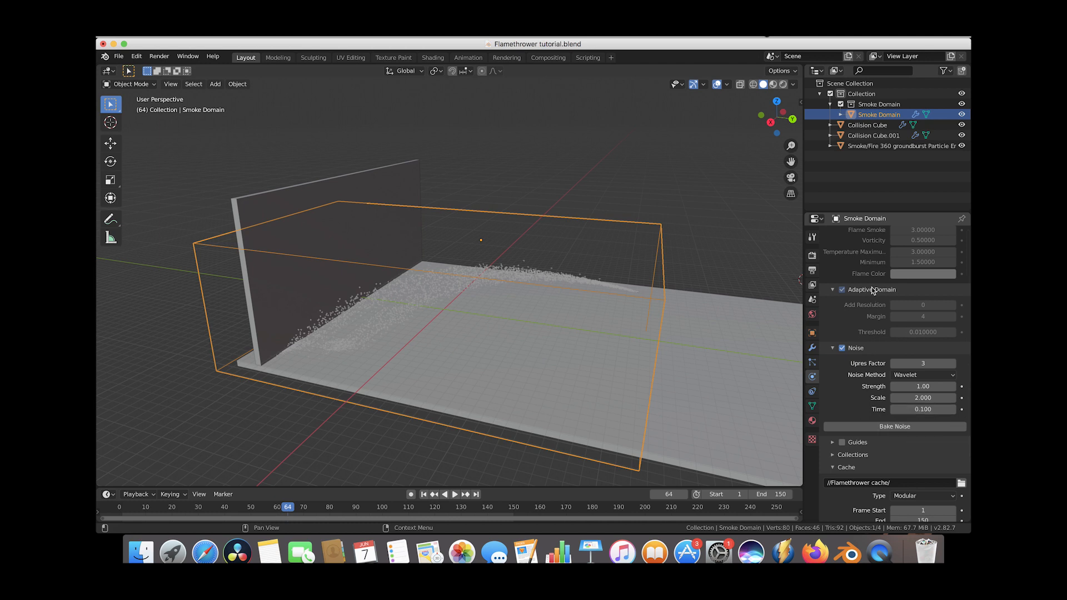
Save the blend file and bake the smoke domain's noise
click(119, 57)
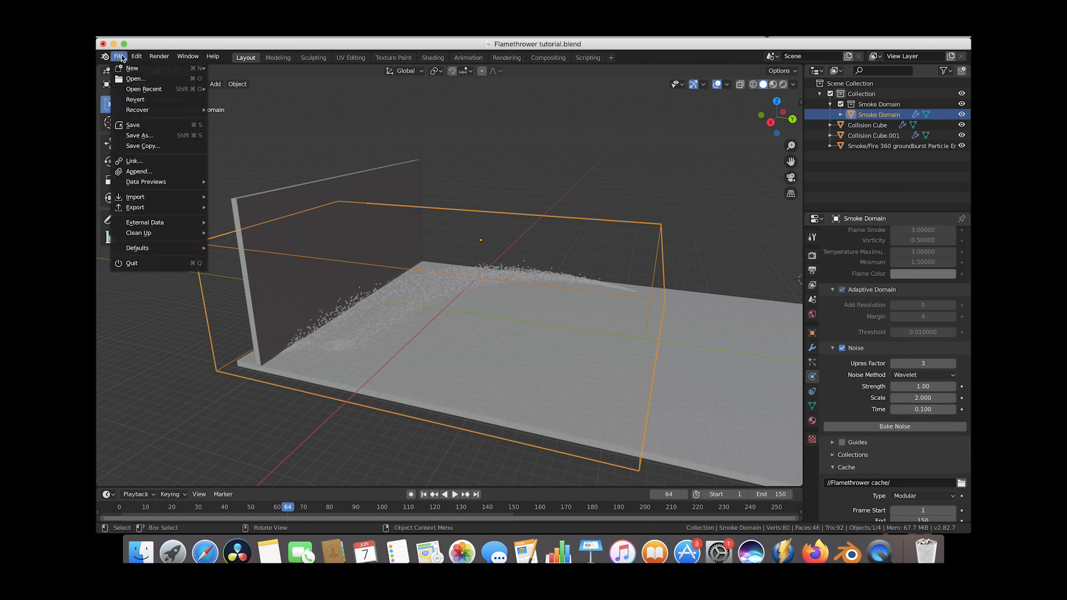
click(135, 124)
scroll(894, 404, down, 1)
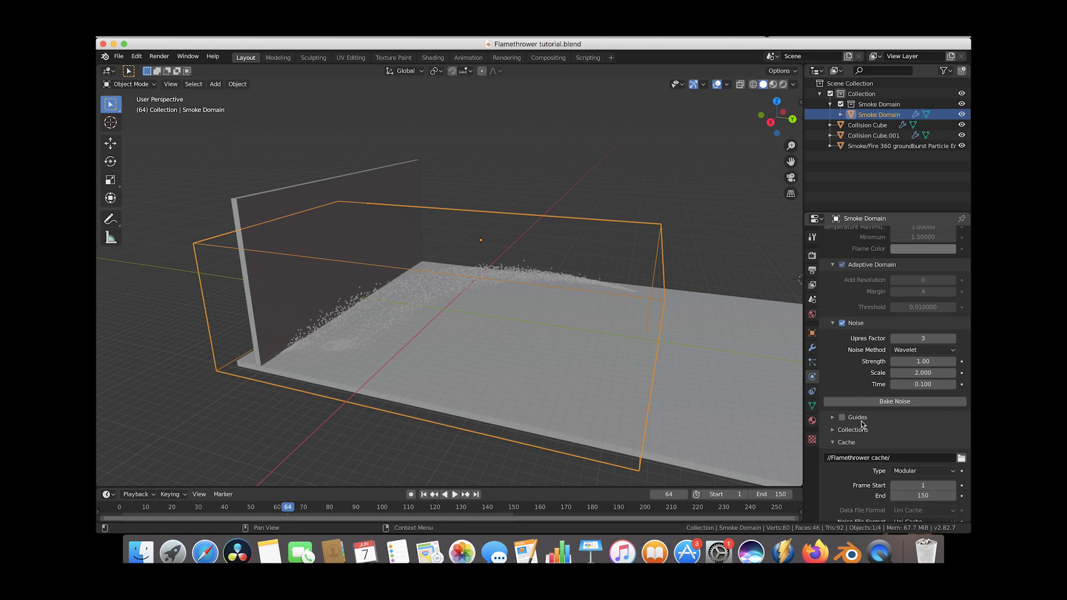
click(894, 402)
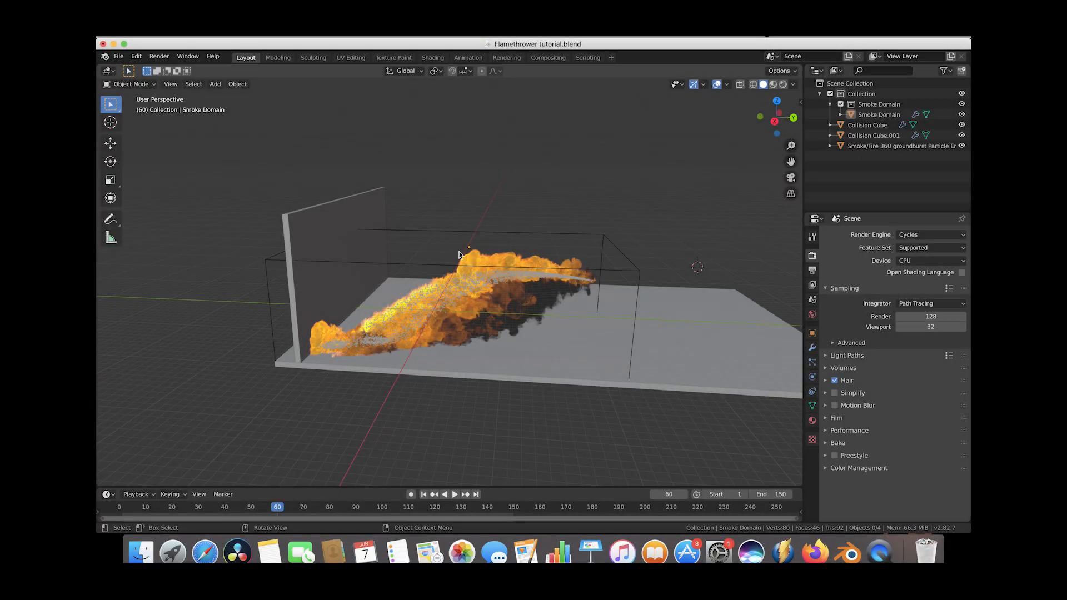
Examine the noise-baked flame from several angles and preview it in rendered shading with Eevee
scroll(330, 288, right, 10)
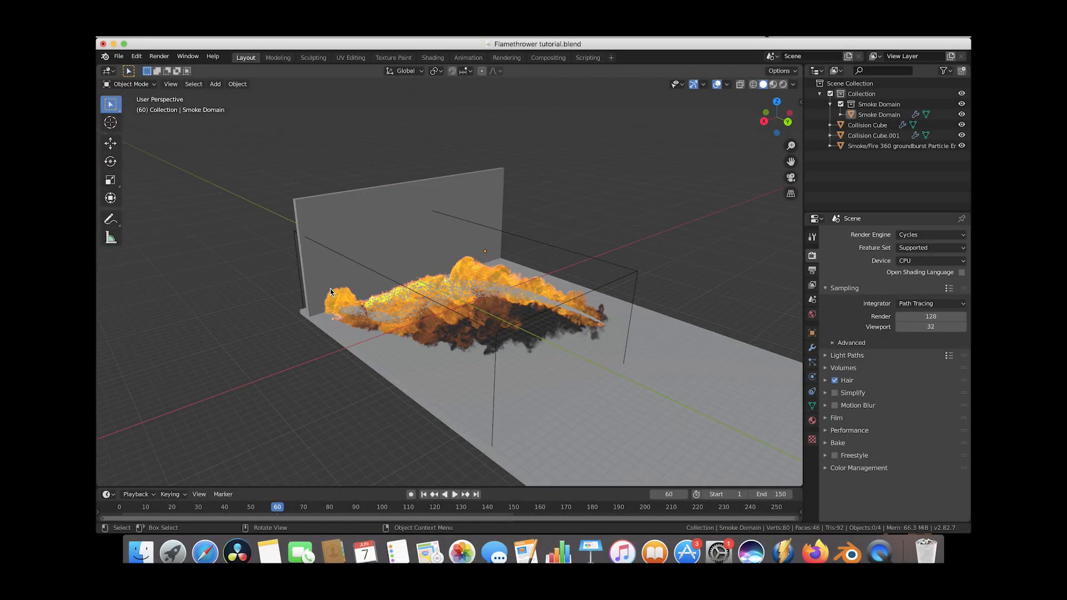
scroll(330, 289, right, 15)
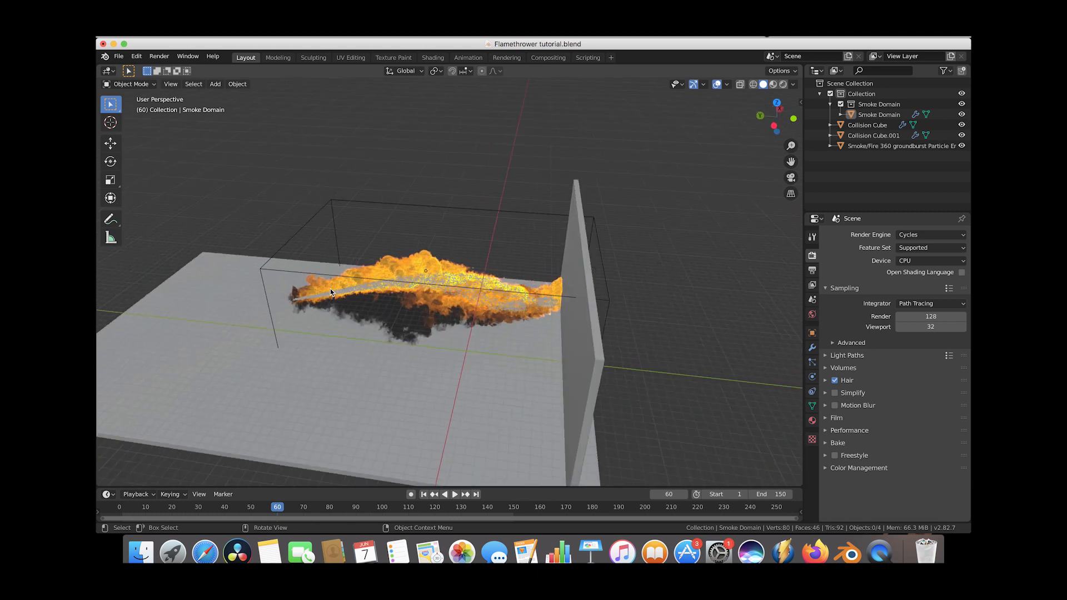
scroll(408, 320, right, 15)
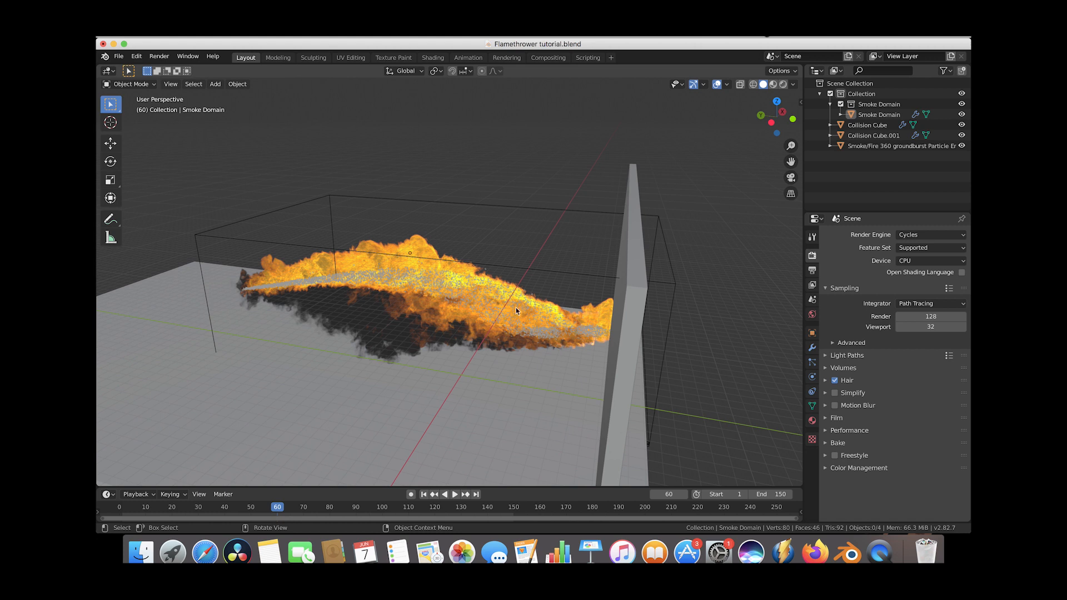
scroll(486, 315, right, 15)
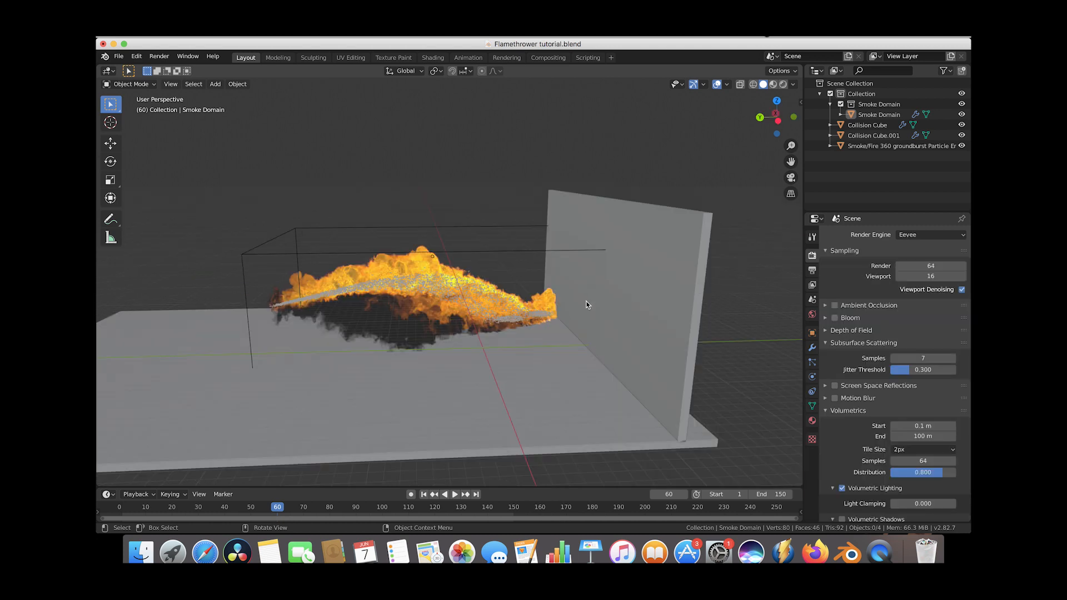
key(z)
click(483, 312)
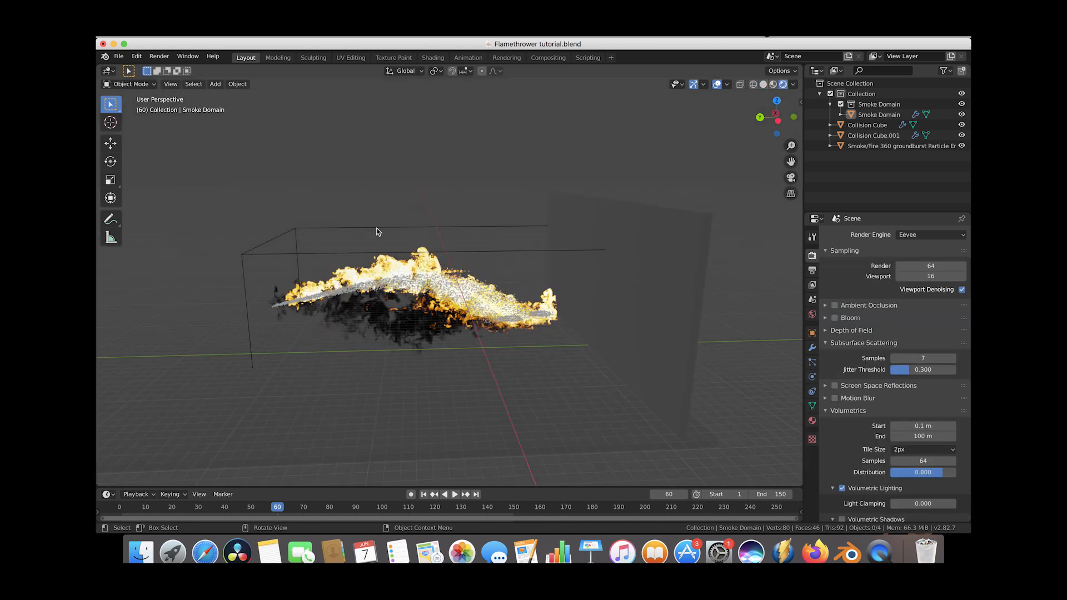
middle_drag(422, 304, 500, 253)
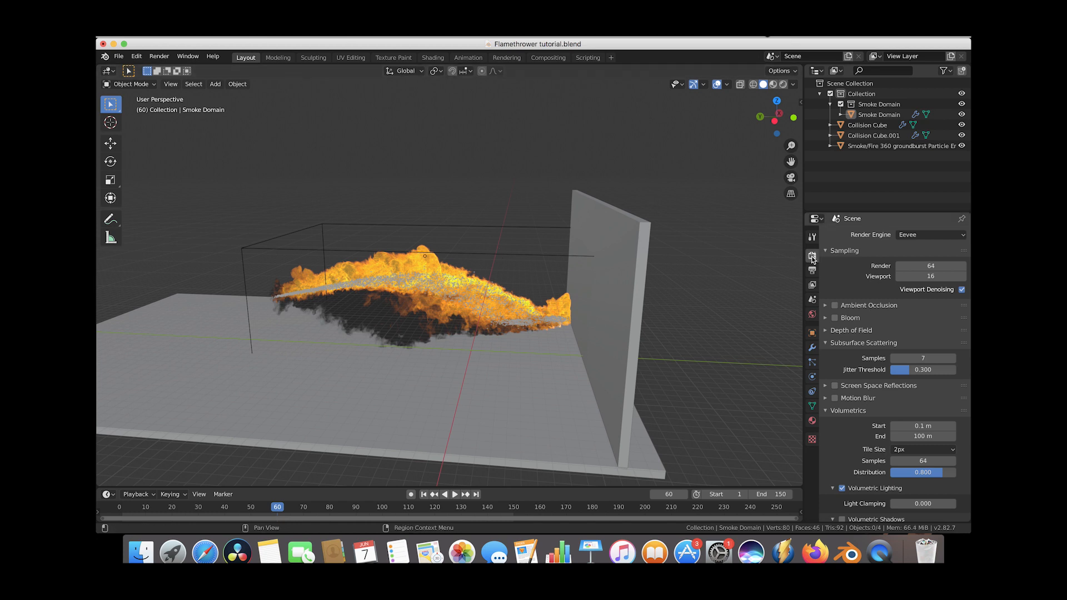
Switch the render engine to Cycles and set the render samples to 38
click(915, 235)
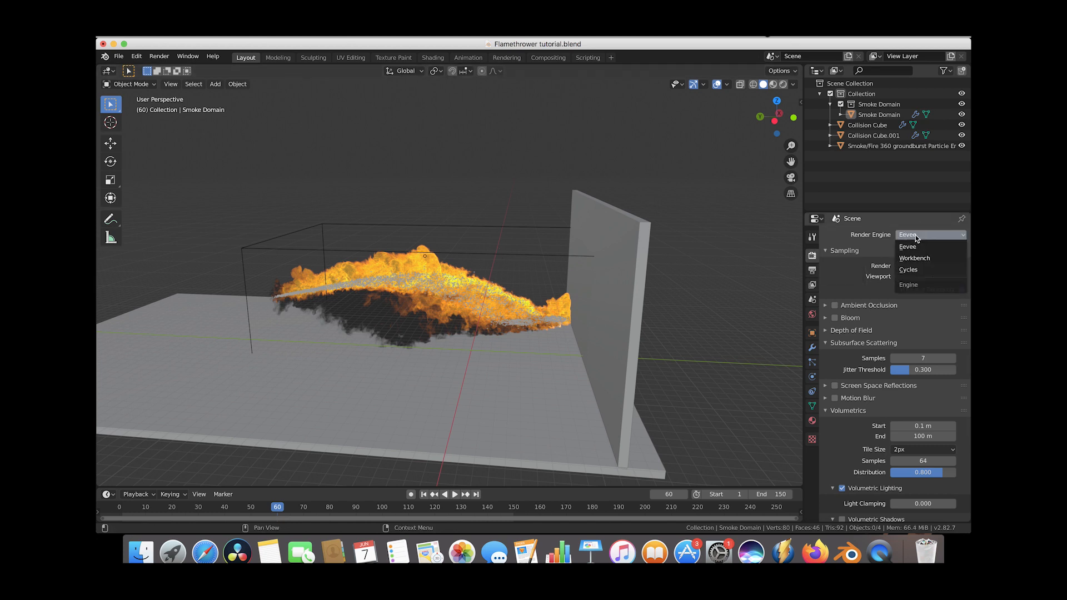
click(922, 270)
click(917, 317)
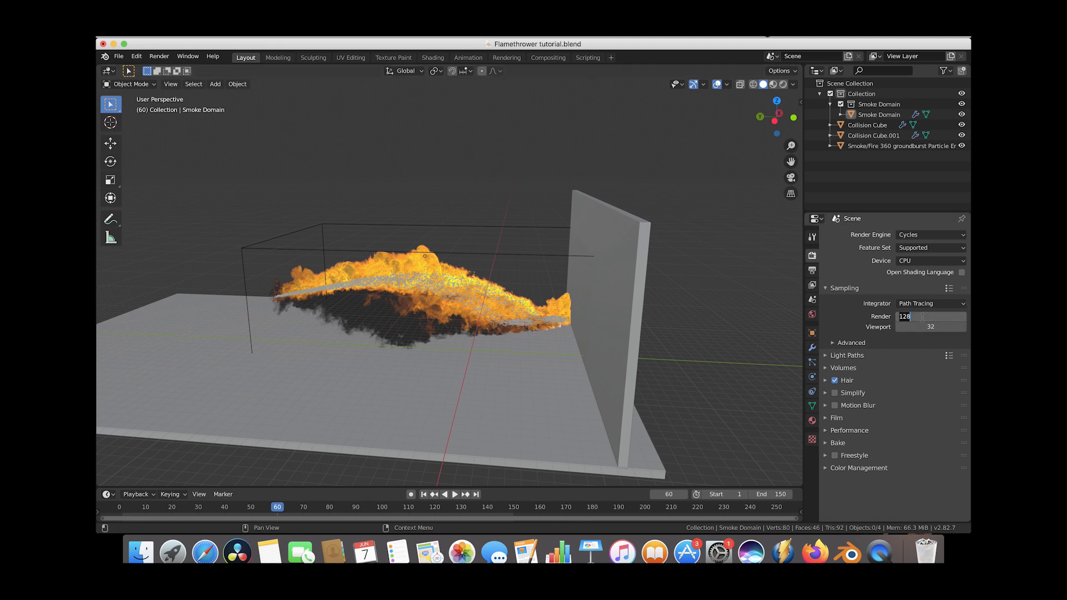
text(38)
key(Return)
Turn on the animated seed in the Advanced sampling settings
click(833, 344)
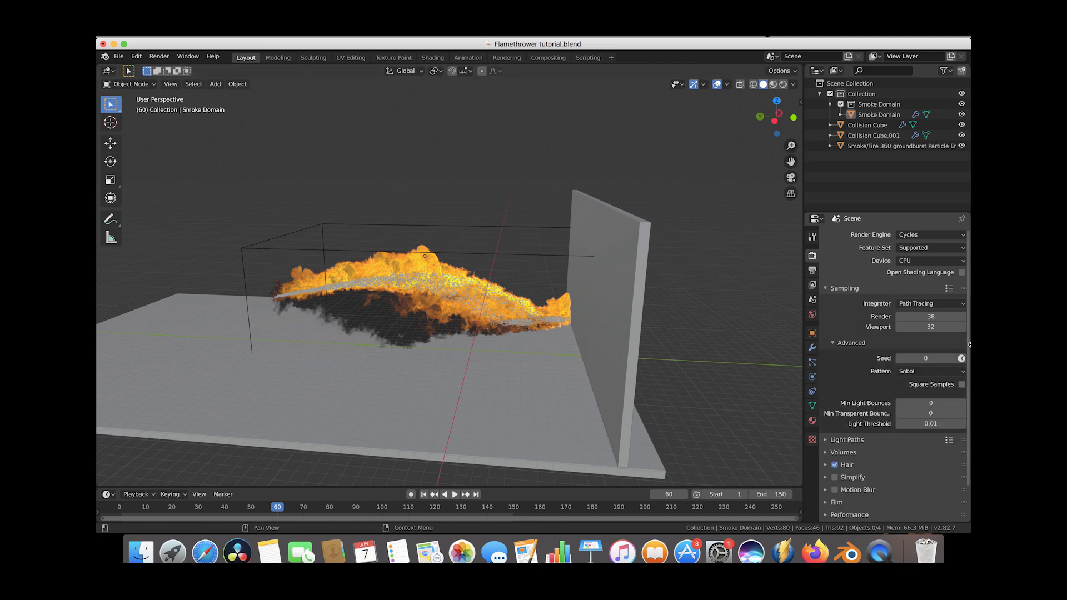
click(961, 359)
click(833, 345)
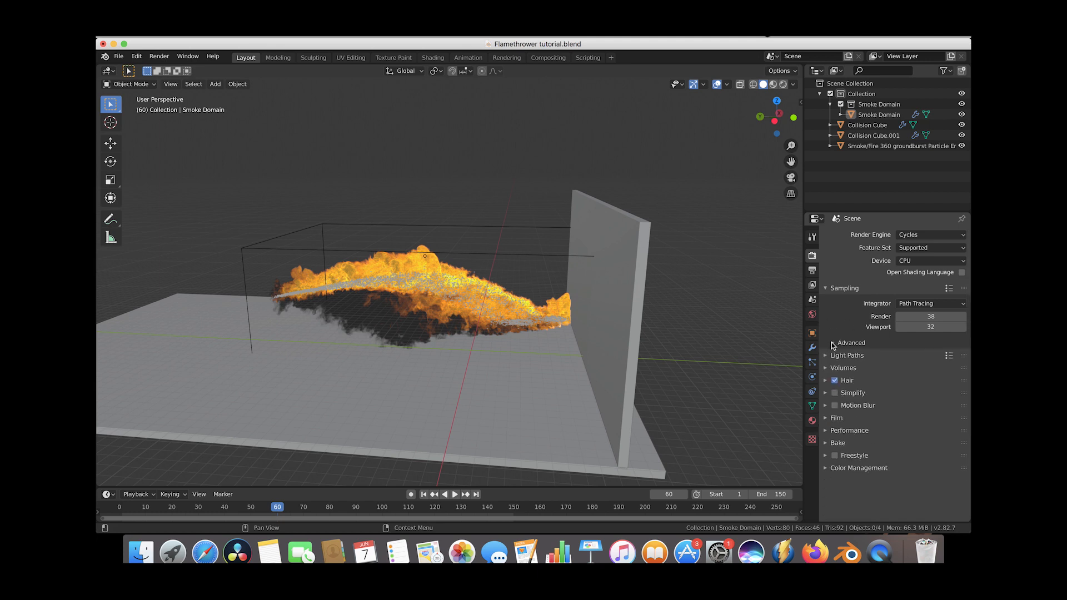
Set the maximum volume bounces in the Cycles light path settings to 5
click(826, 357)
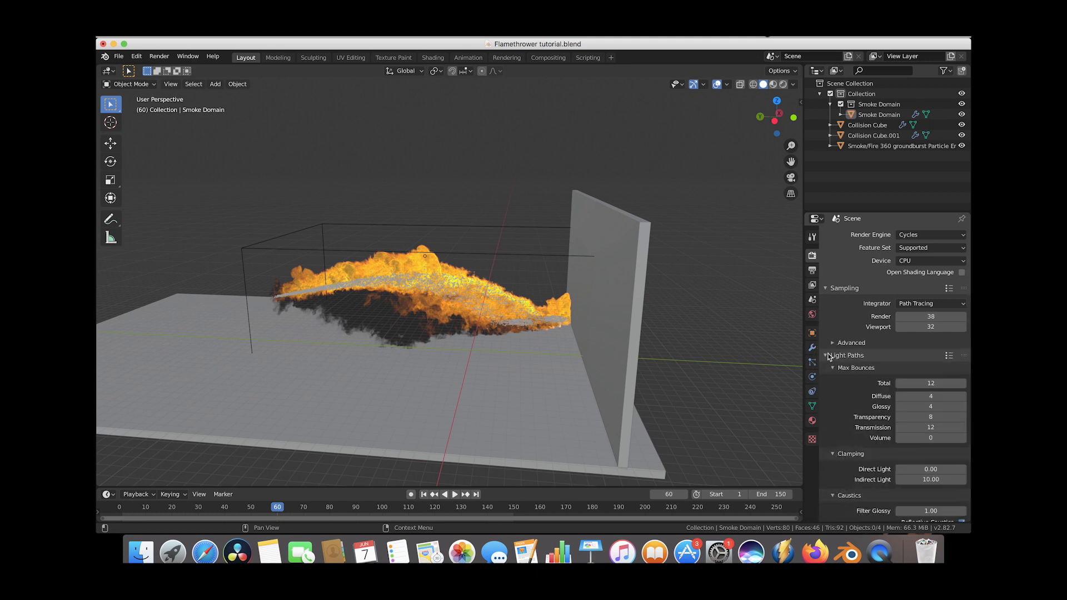
click(924, 438)
key(Return)
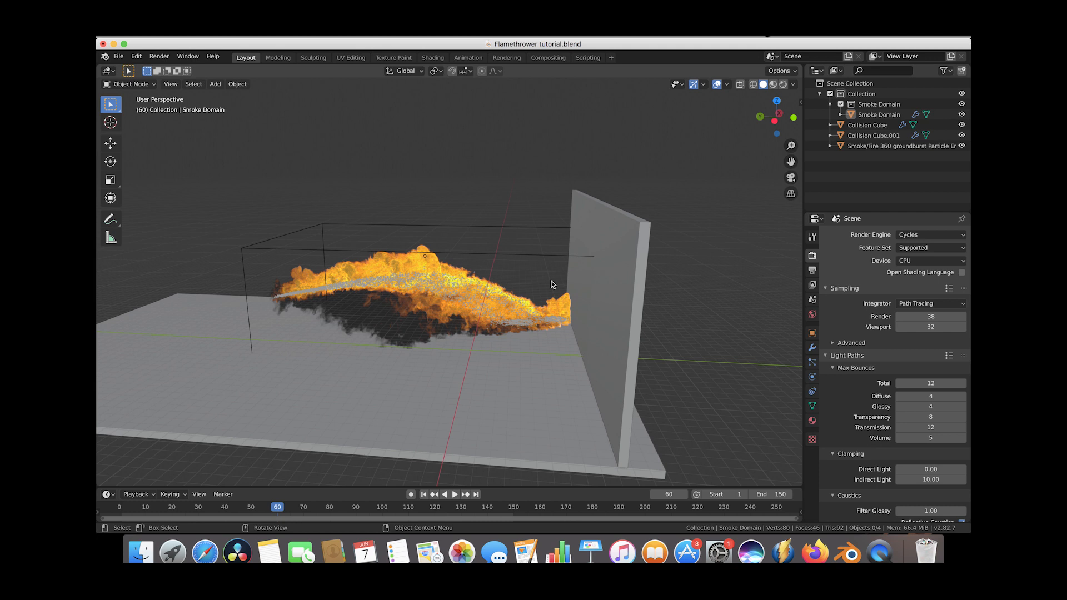
click(856, 368)
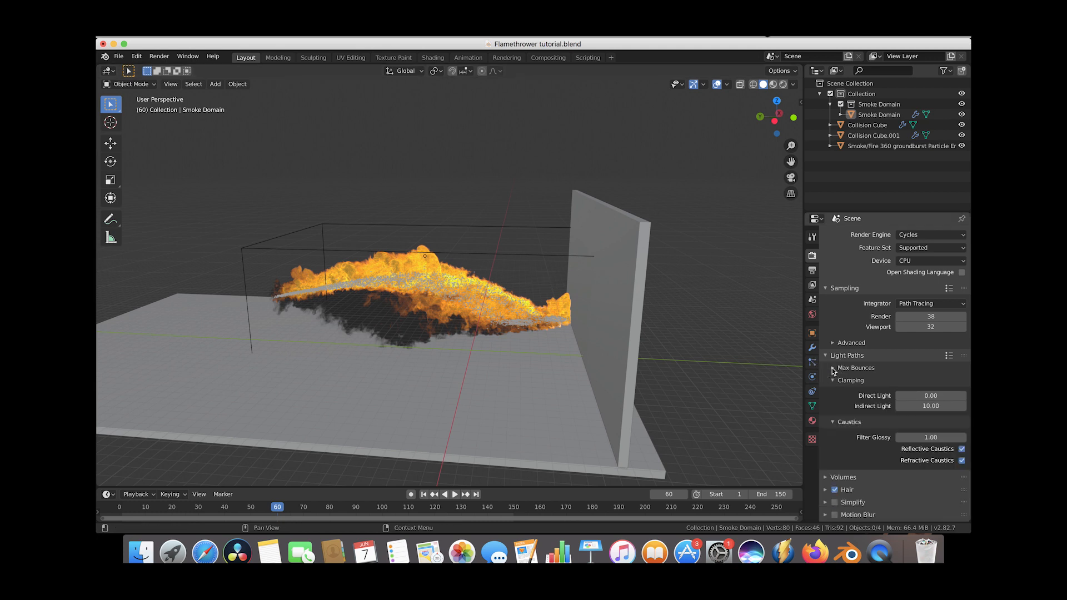
Set the volume rendering step size to 0.05 m and the maximum steps to 260
scroll(834, 431, down, 2)
click(825, 429)
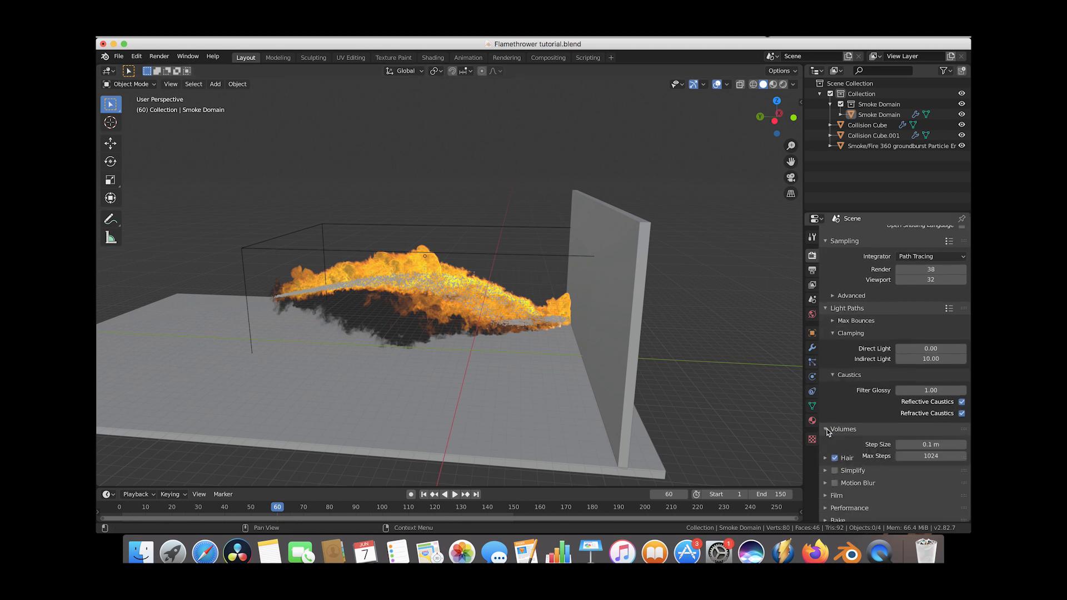
click(930, 444)
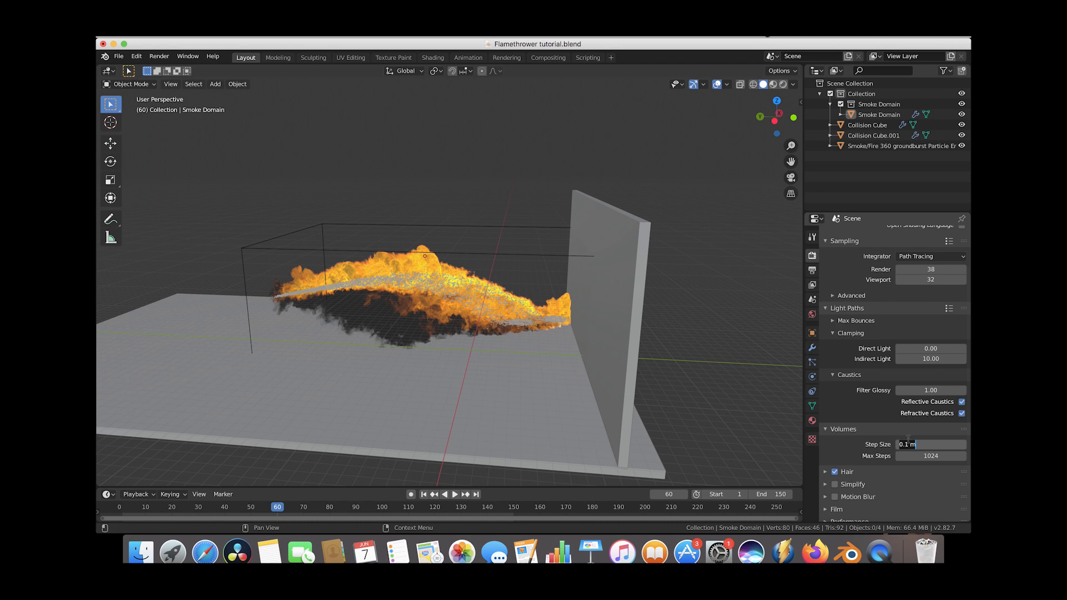
text(0.05)
key(Return)
click(932, 455)
text(260)
key(Return)
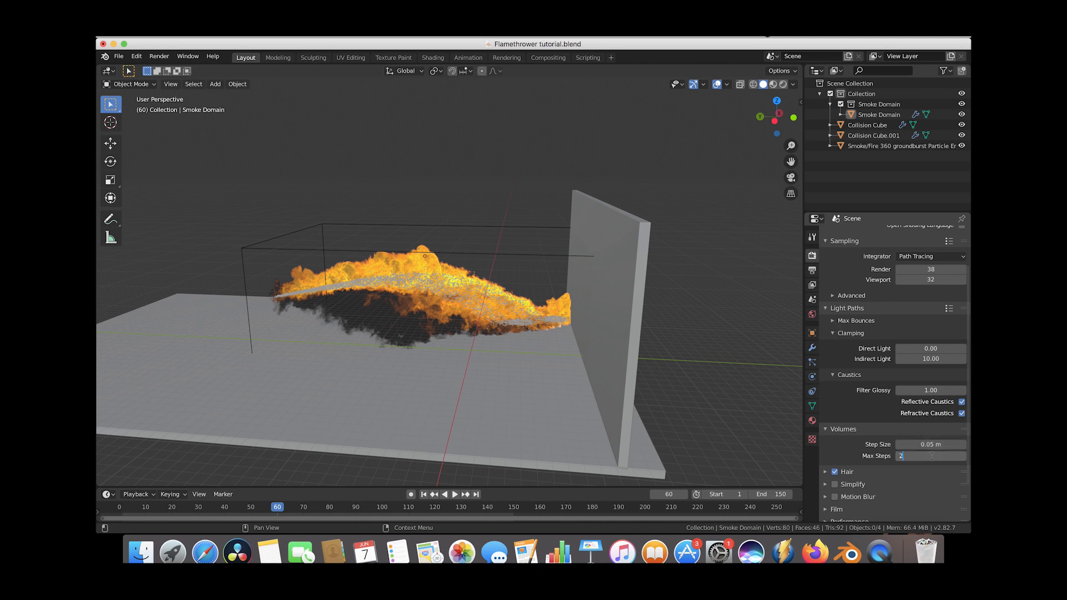
Make the render's film background transparent
scroll(890, 421, down, 2)
click(834, 466)
scroll(833, 466, down, 5)
click(842, 436)
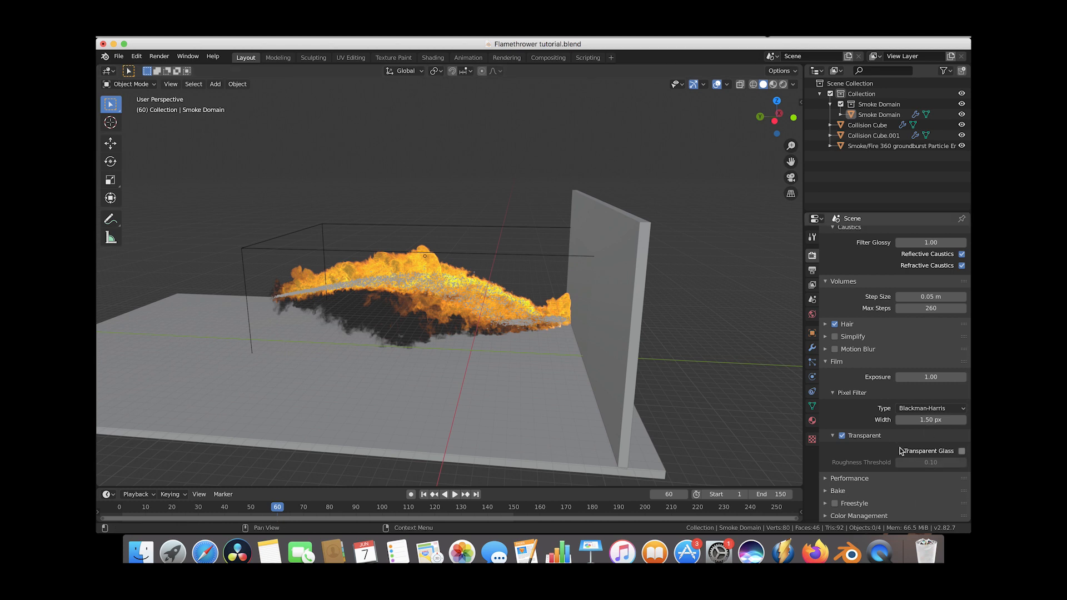
scroll(901, 451, up, 8)
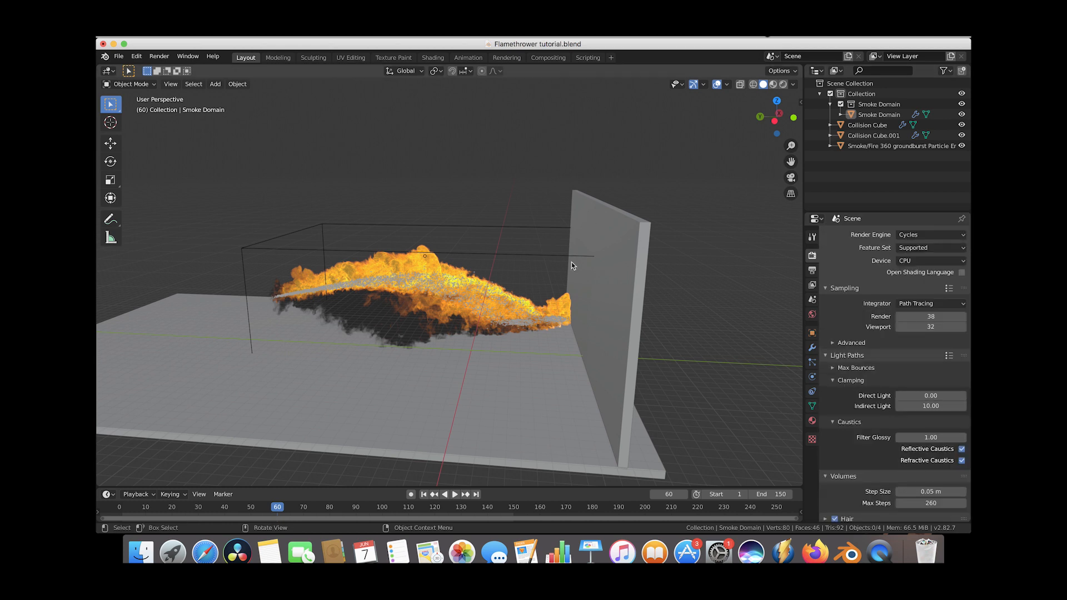
Add a camera and move it about 27 m to the open side of the floor, facing the flame
middle_drag(462, 291, 343, 468)
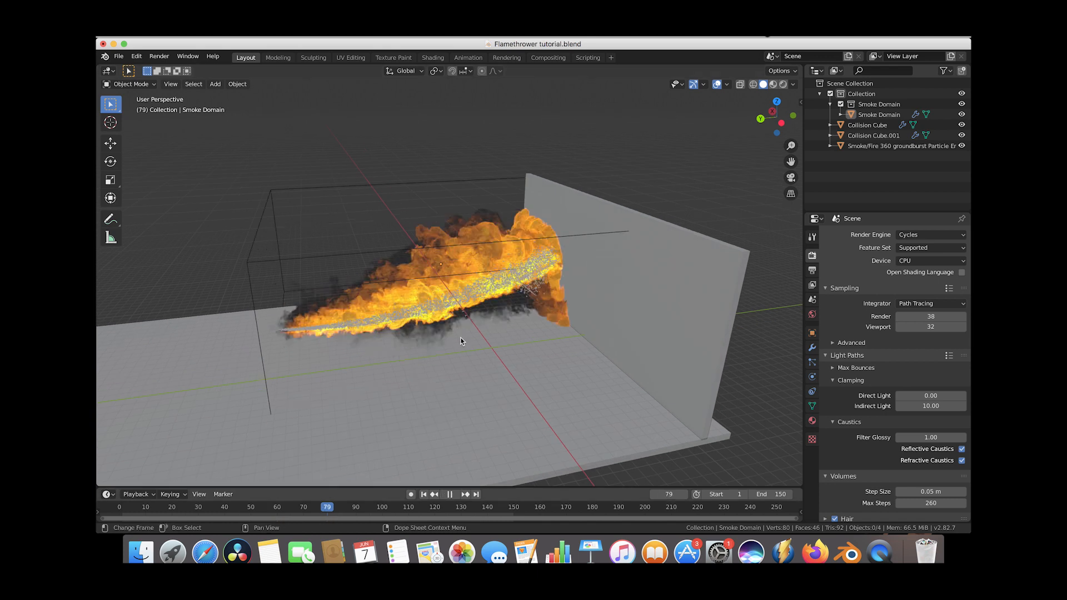
middle_drag(533, 311, 557, 289)
scroll(557, 298, down, 3)
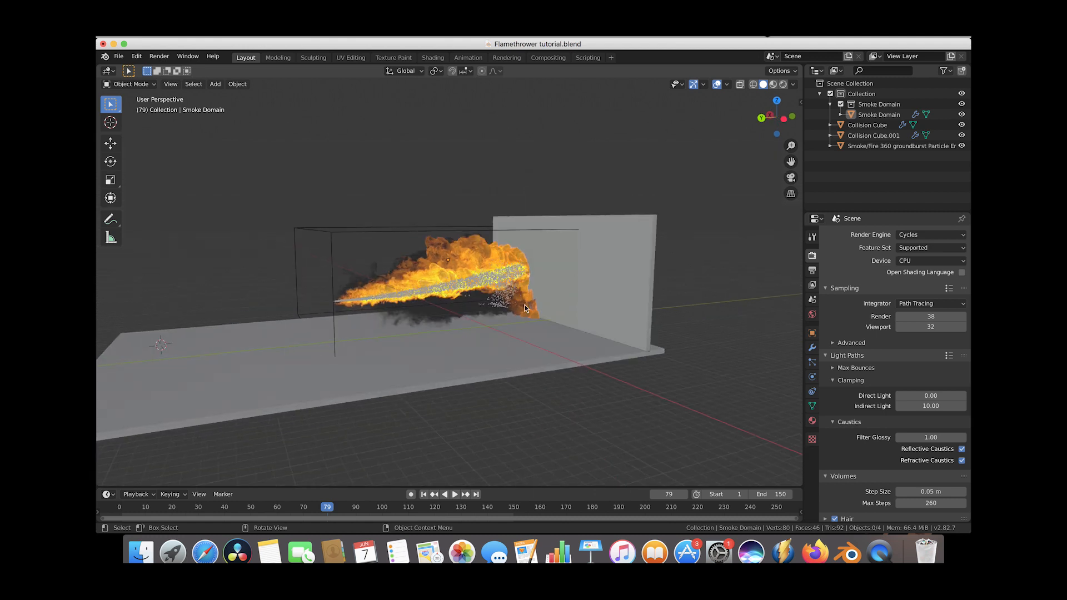
key(shift+a)
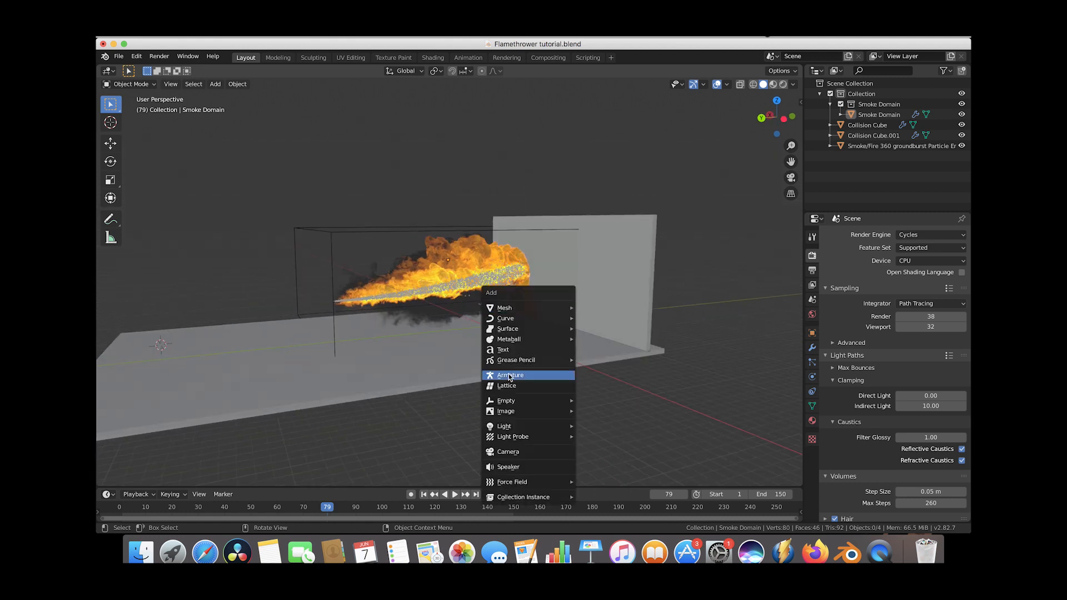
click(508, 449)
scroll(471, 321, down, 2)
middle_drag(471, 321, 471, 347)
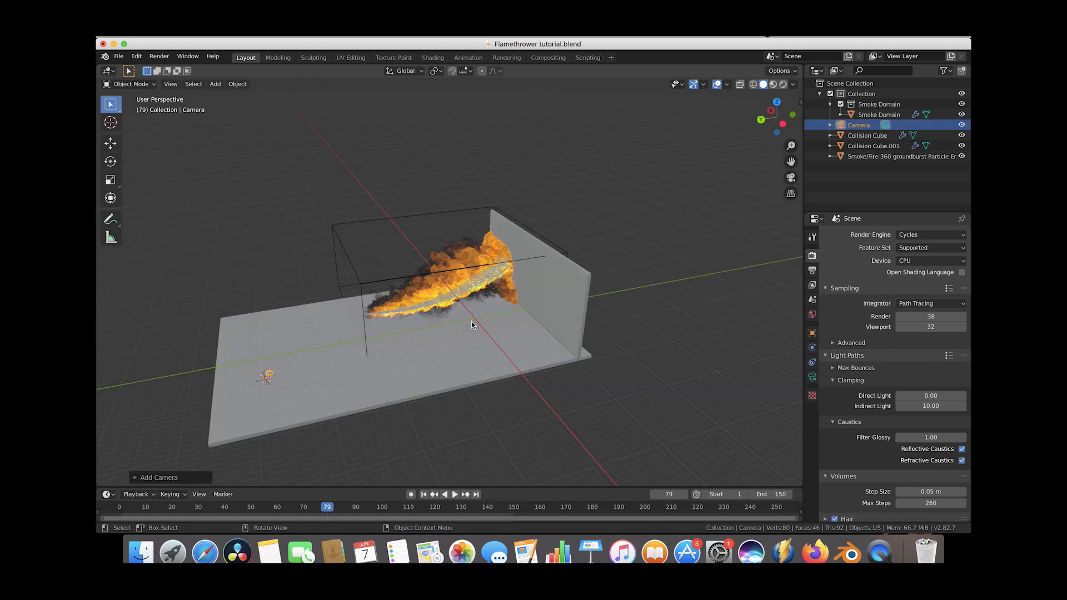
key(g)
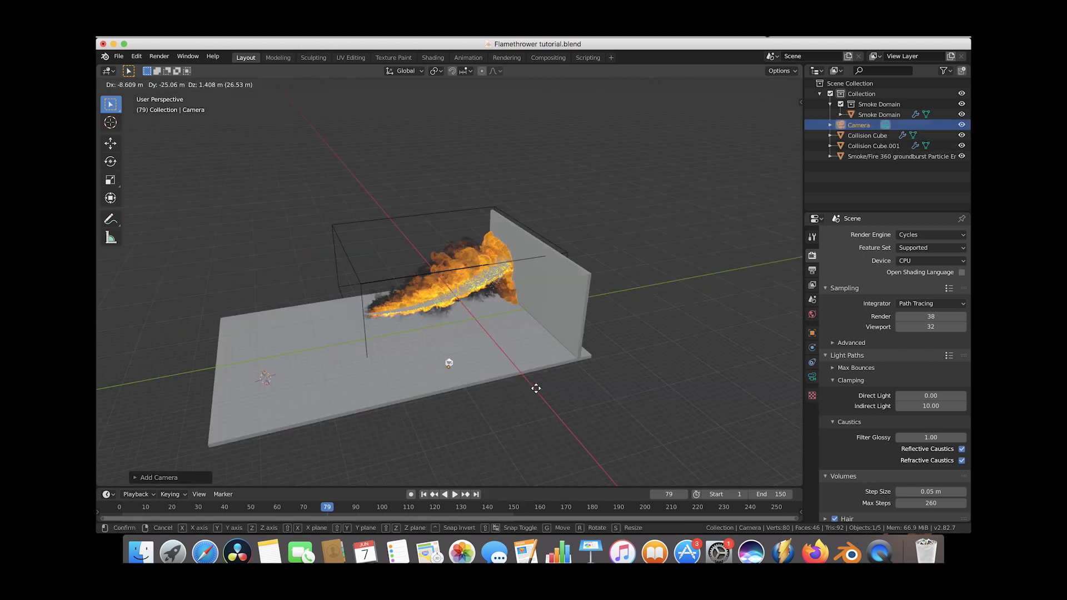
click(539, 391)
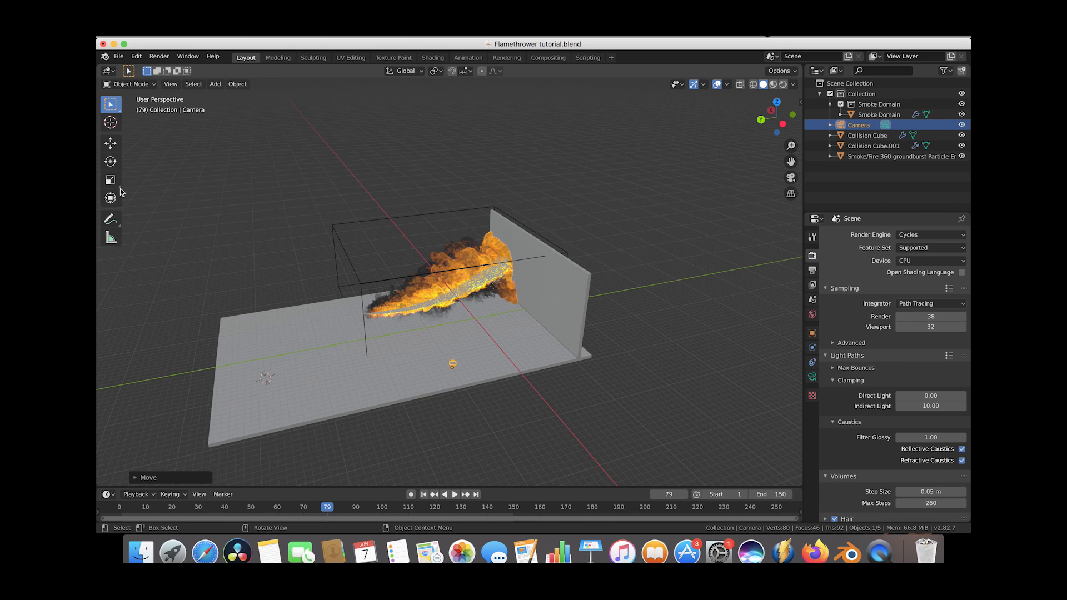
Look through the camera and rotate it freely to frame the flame and the wall
click(170, 84)
mouse_move(209, 207)
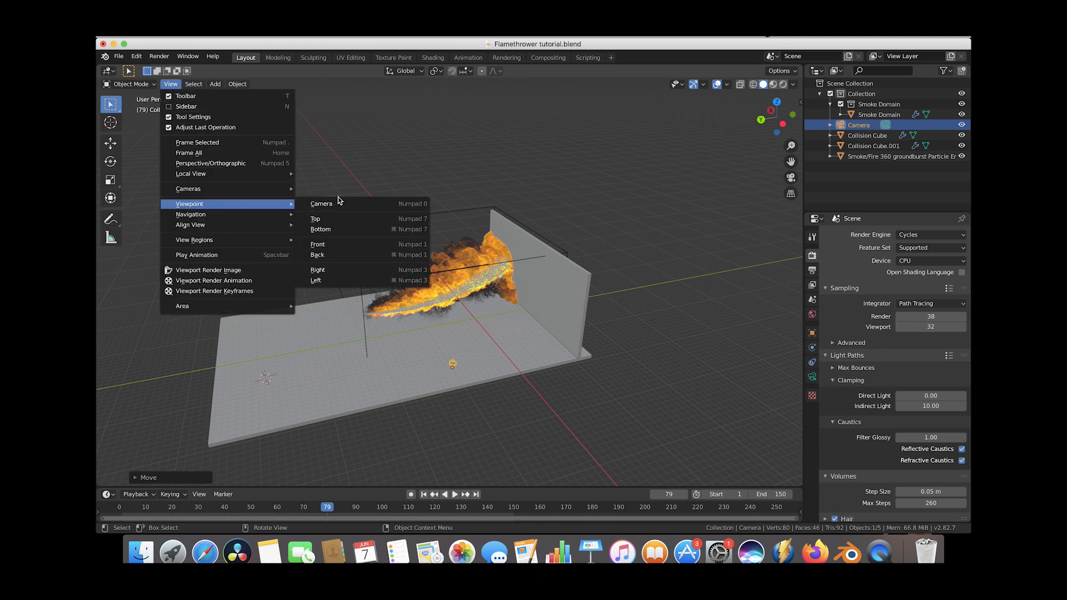
click(339, 203)
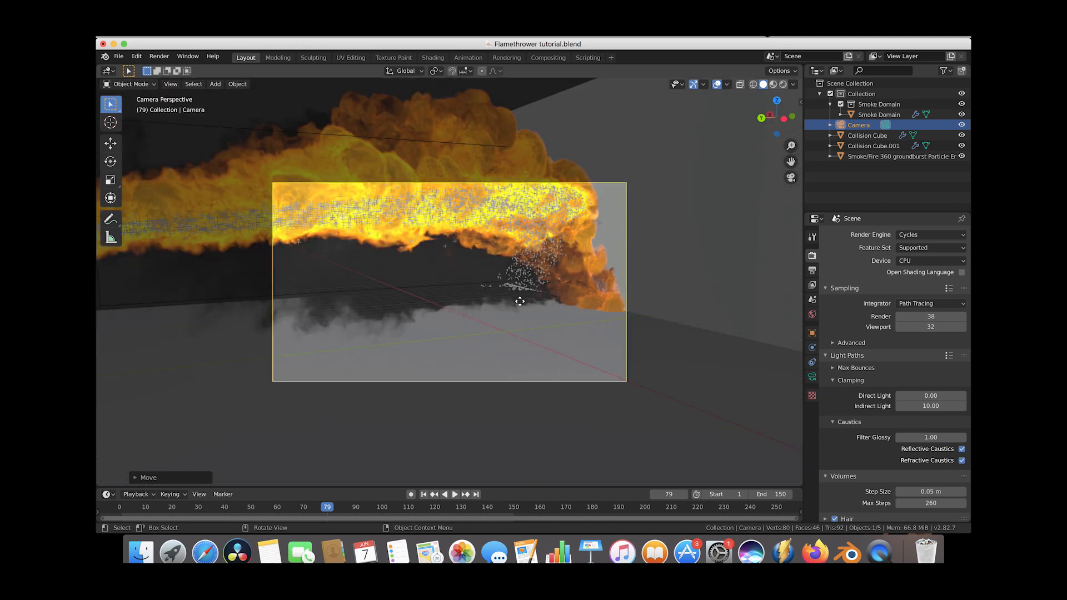
key(r)
key(r)
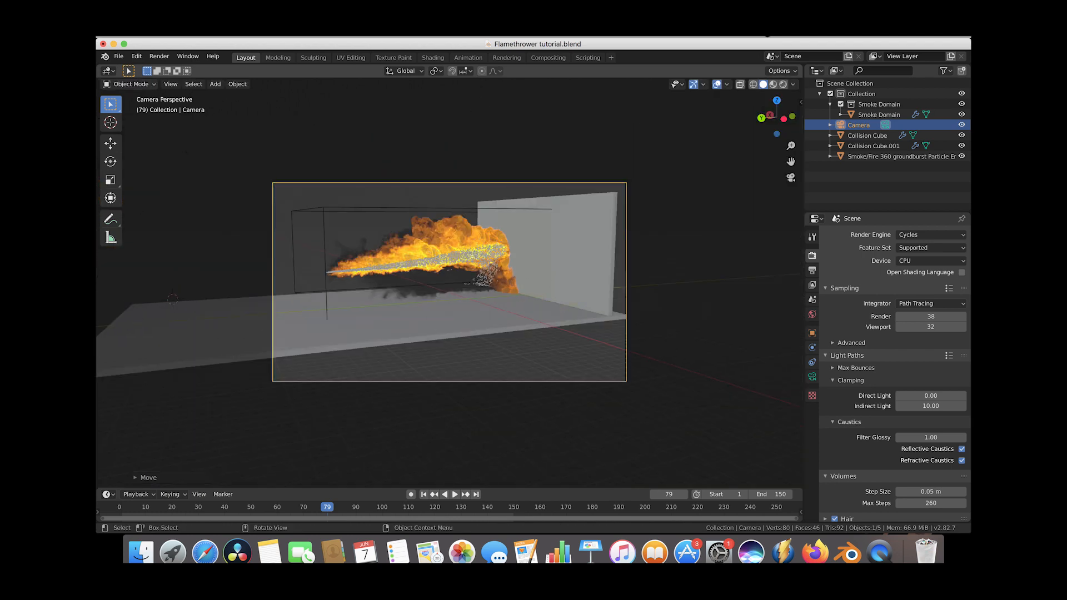
click(429, 317)
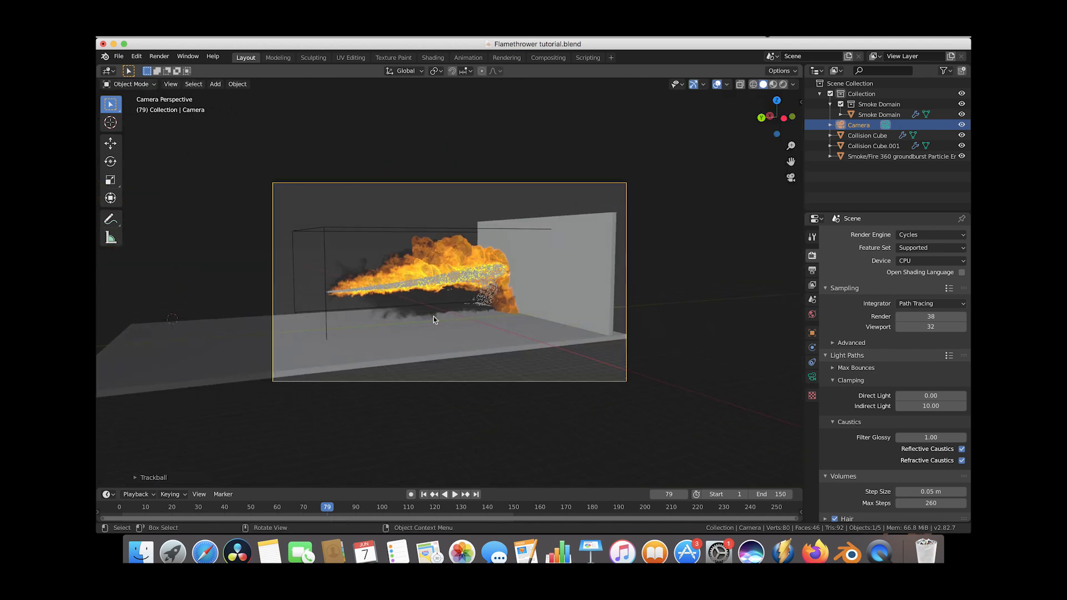
Set the camera's focal length to 35 mm and move the camera closer to the flame along its local Z axis
click(812, 378)
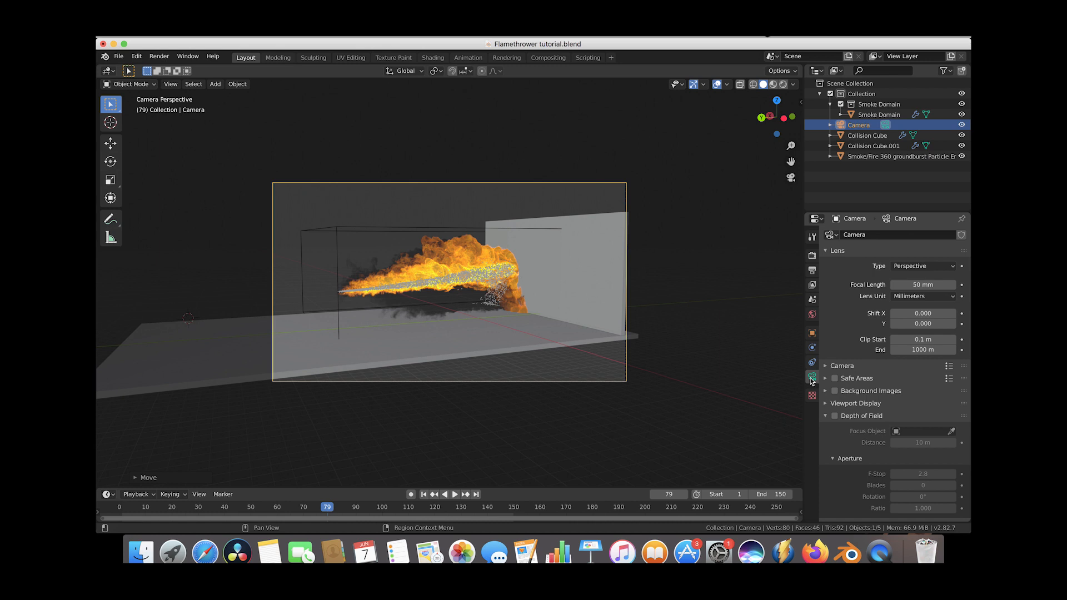
click(915, 285)
text(35)
key(Return)
key(g)
key(z)
key(z)
click(497, 344)
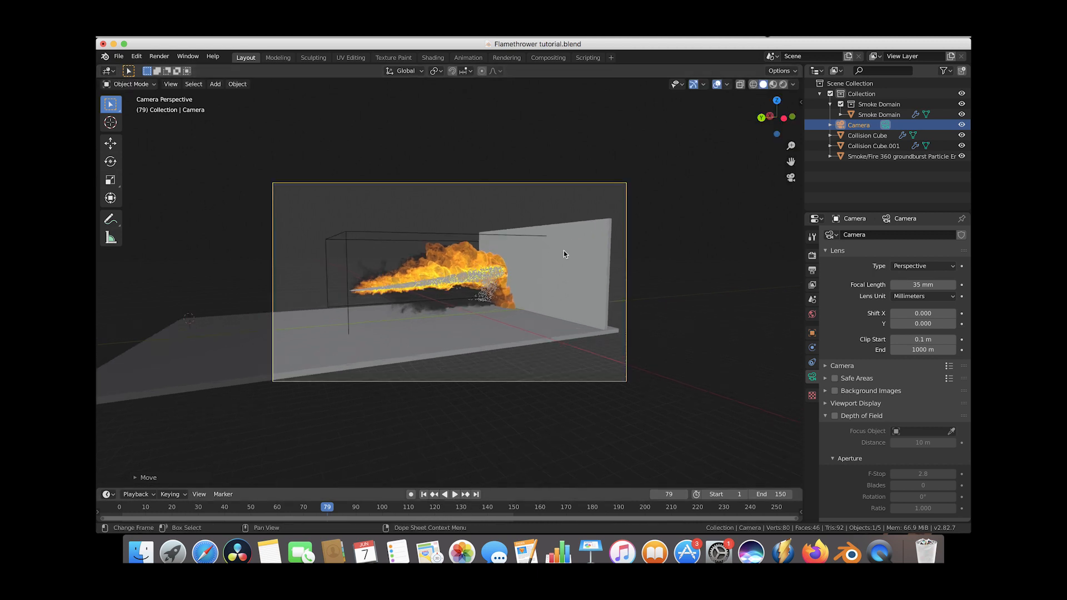
Go to frame 110 and scale the wall and floor wider along X so they extend past the camera frame
click(461, 507)
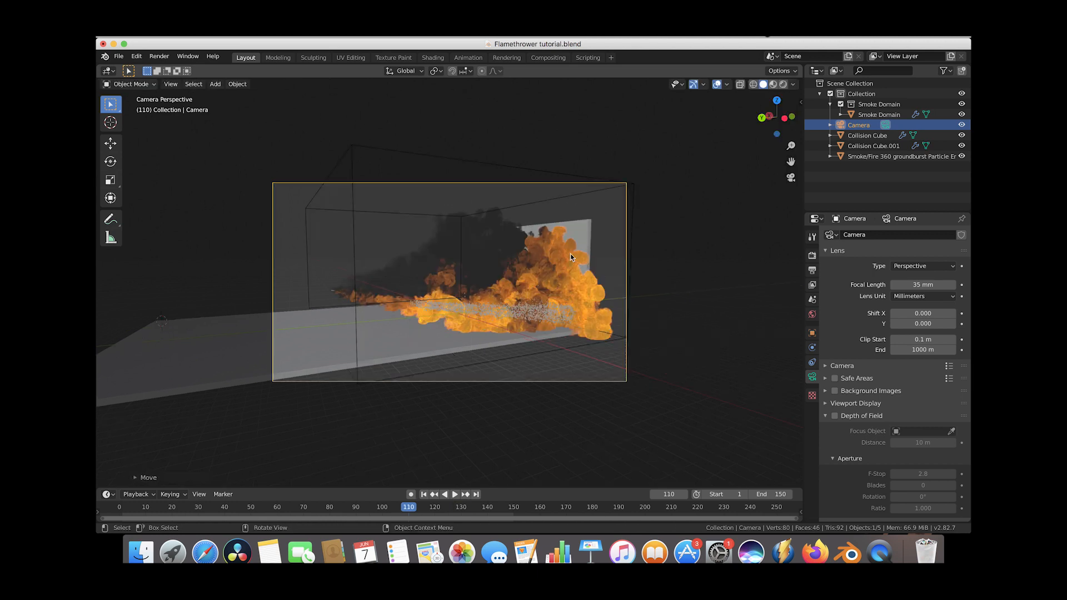
click(588, 228)
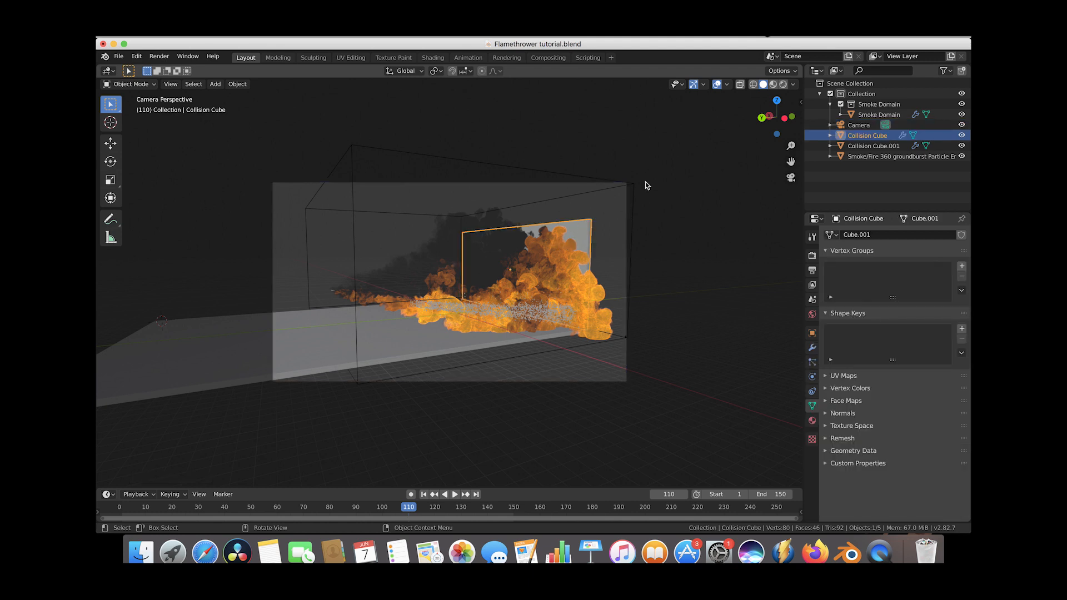
key(s)
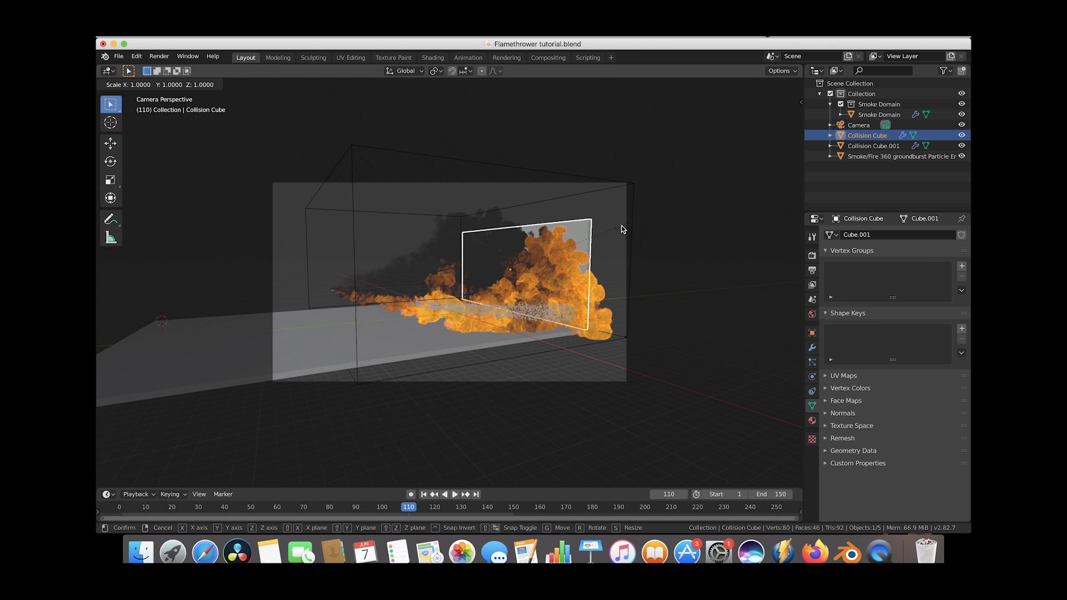
click(373, 351)
shift+click(373, 351)
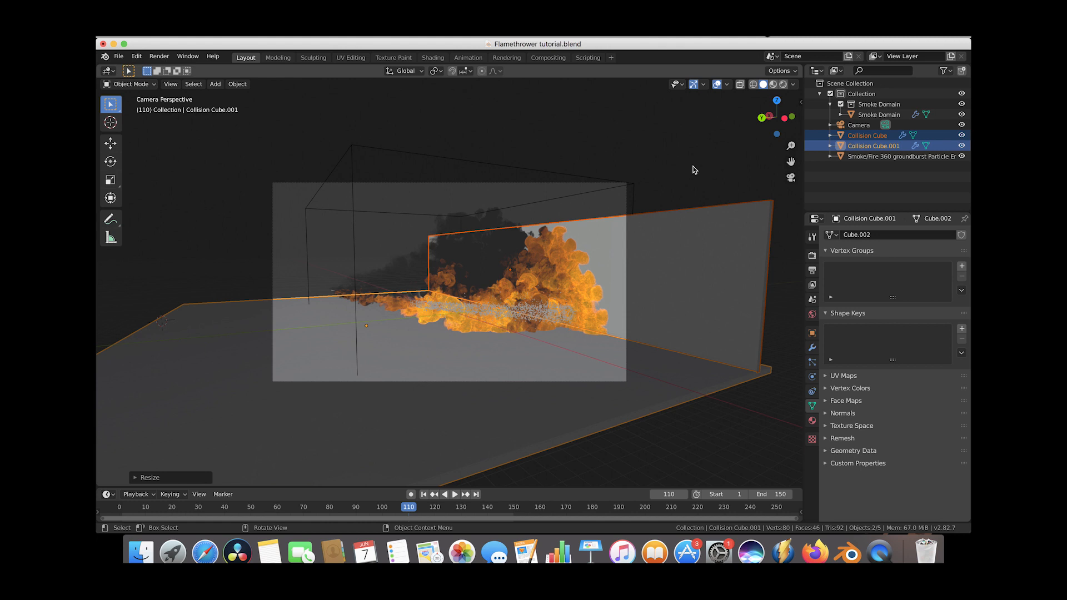
Turn on Shadow Catcher in the object visibility settings of both the wall and the floor
click(726, 172)
click(674, 280)
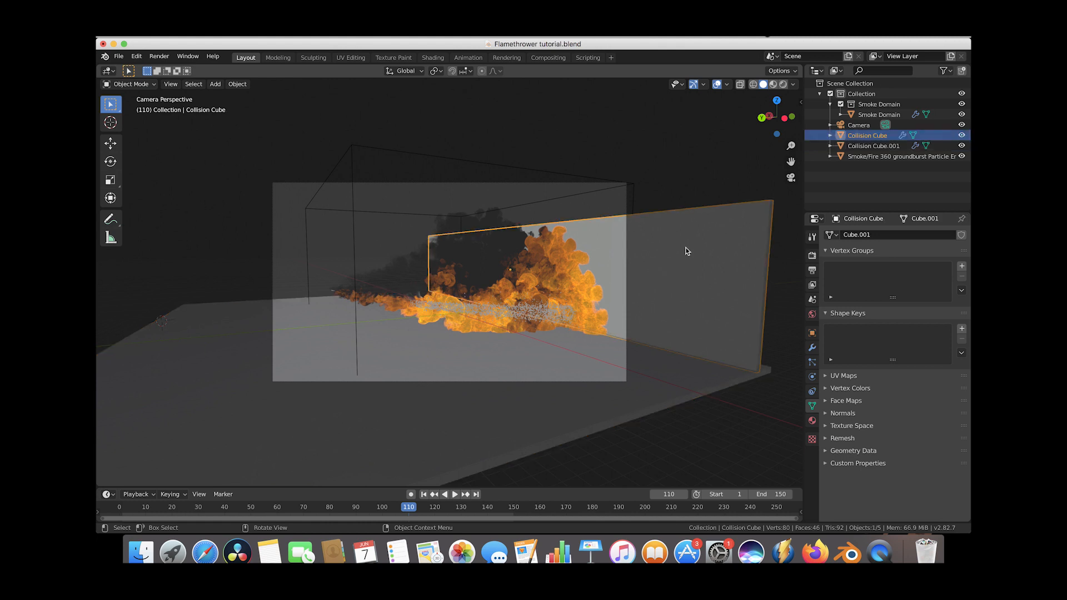
click(812, 333)
click(834, 459)
scroll(827, 462, down, 3)
scroll(827, 463, down, 1)
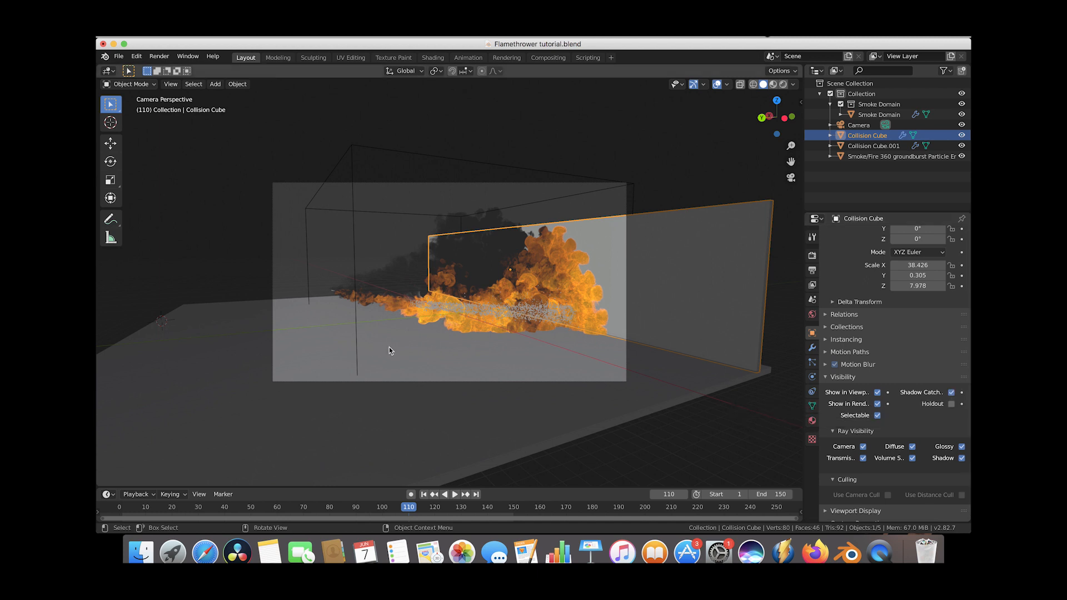
click(431, 370)
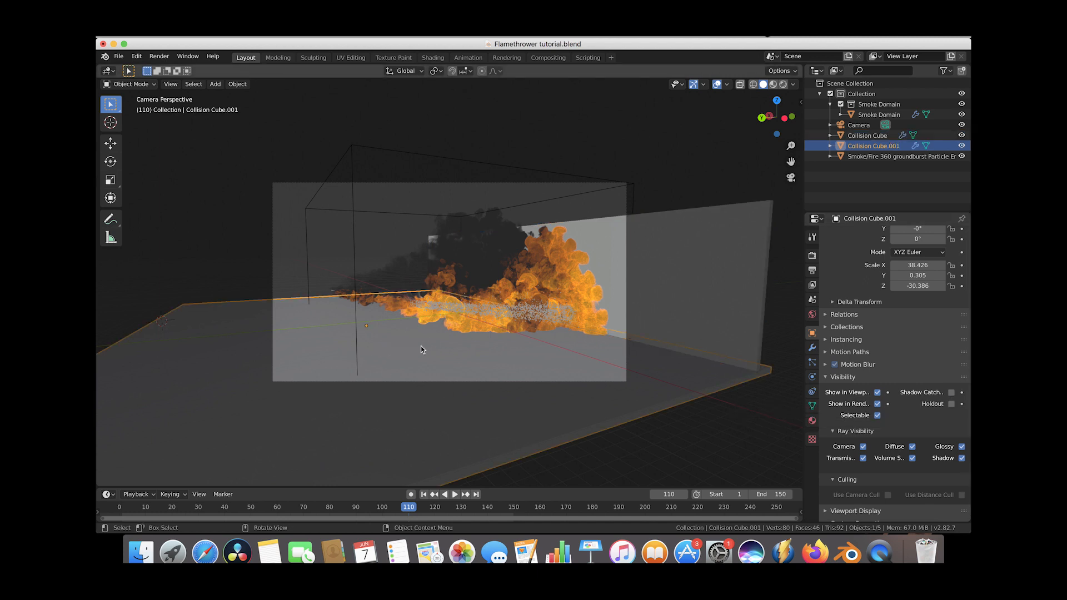
click(952, 392)
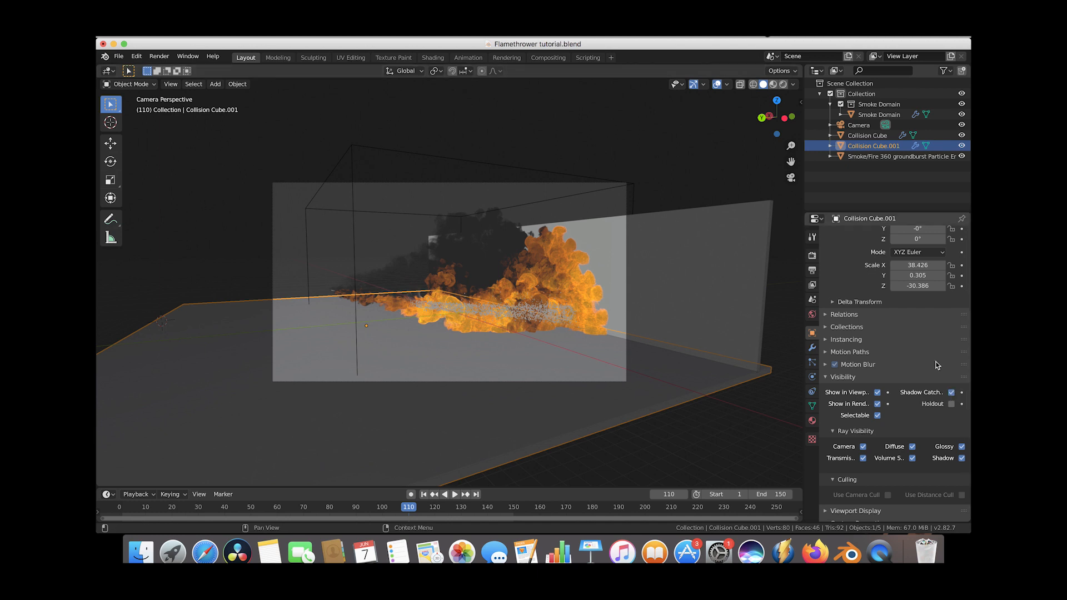
Use a Sky Texture as the world background color
click(812, 314)
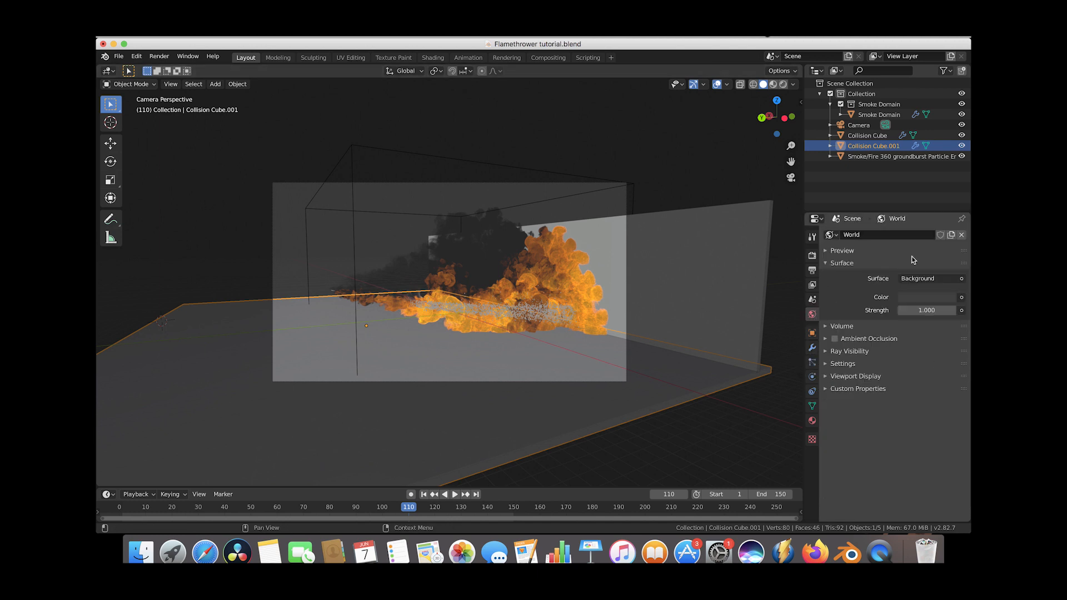
click(961, 297)
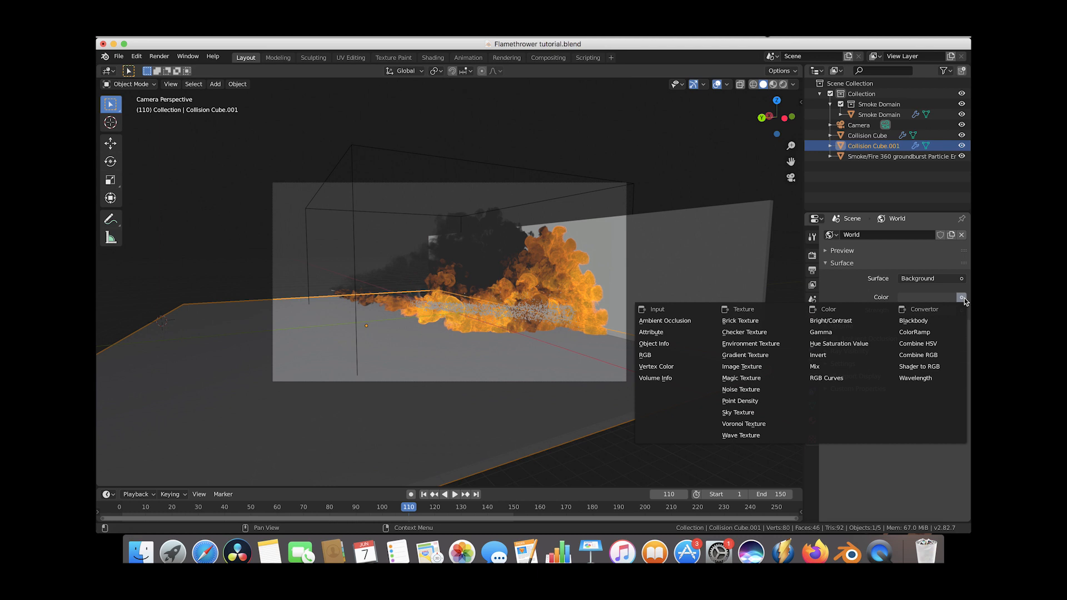
click(735, 413)
Add an area light and raise it high above the flame and floor
middle_drag(613, 289, 583, 295)
scroll(582, 295, down, 2)
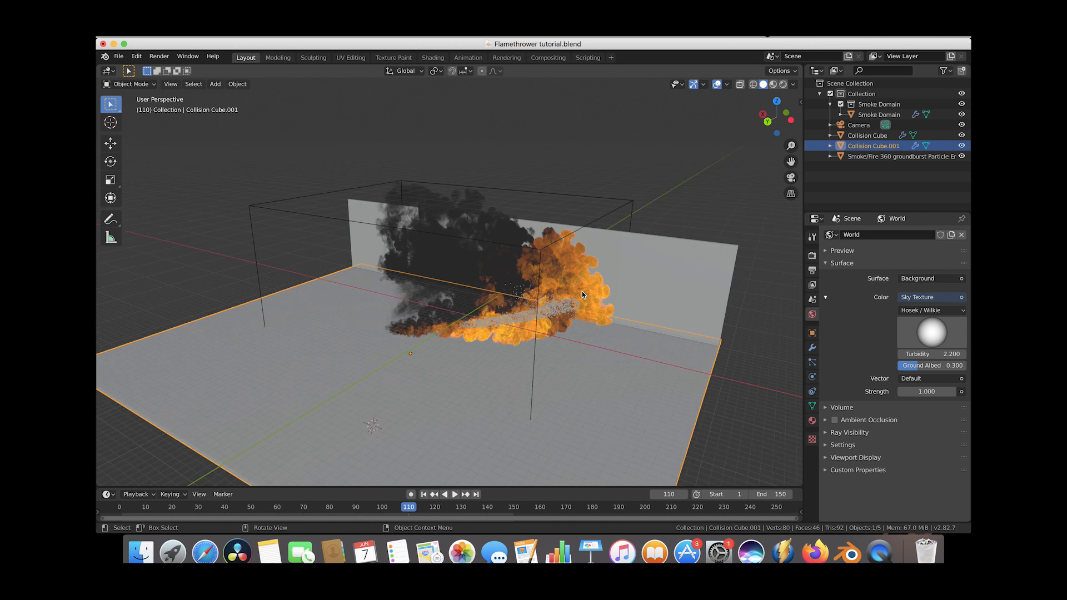
scroll(582, 295, down, 2)
scroll(582, 295, down, 2)
middle_drag(582, 291, 556, 266)
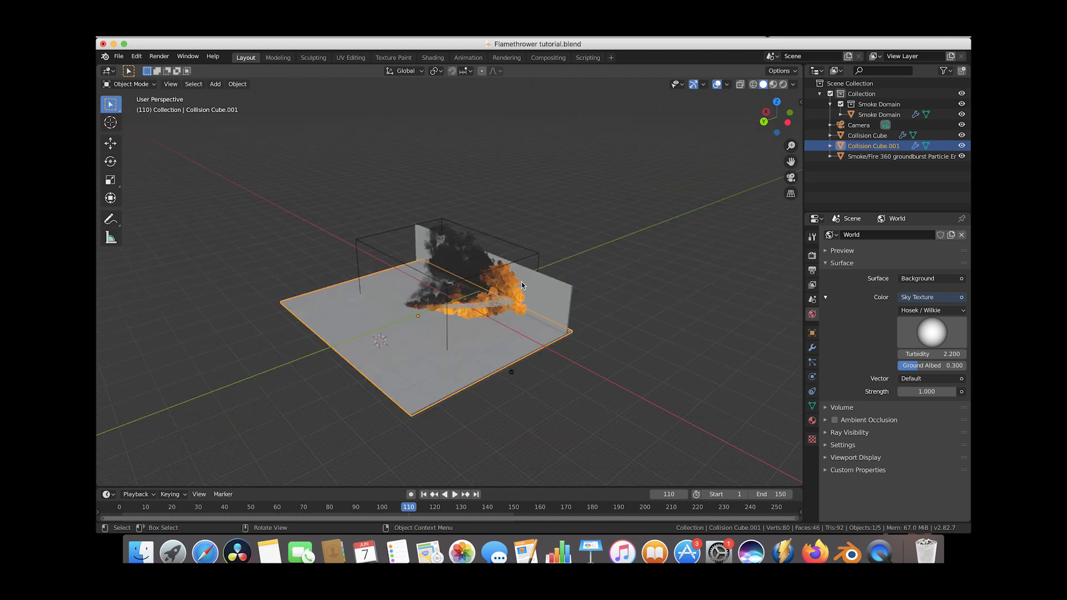
key(shift+a)
mouse_move(522, 238)
click(617, 272)
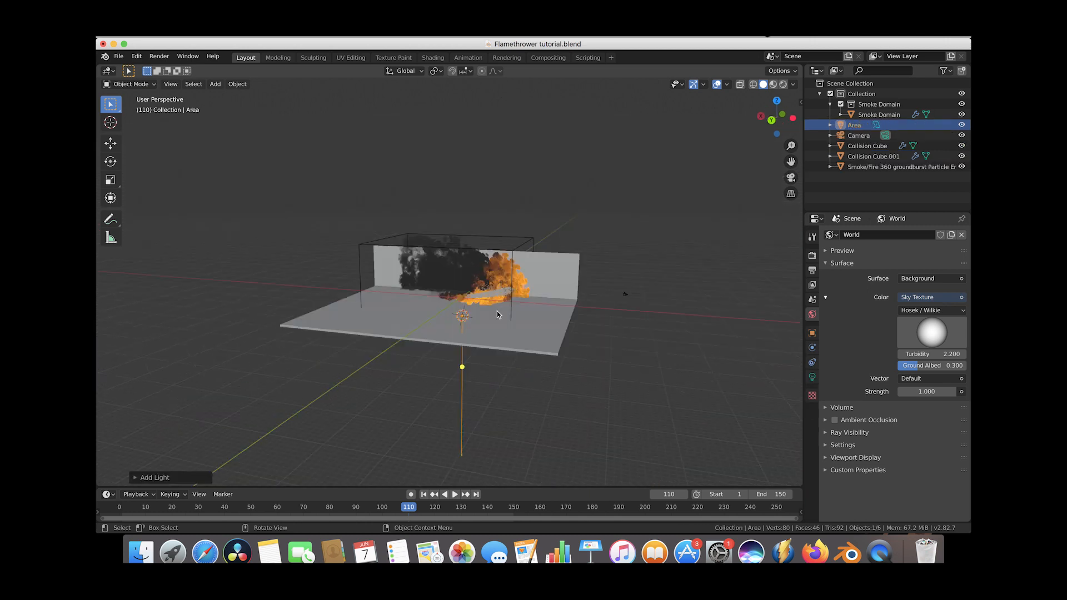
middle_drag(497, 311, 498, 312)
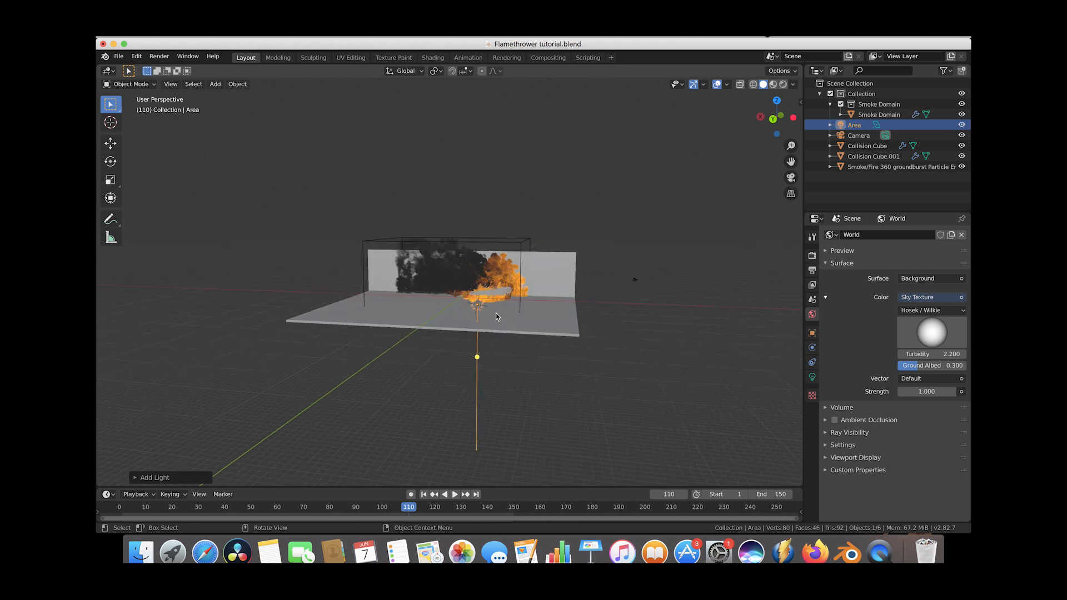
key(g)
click(497, 198)
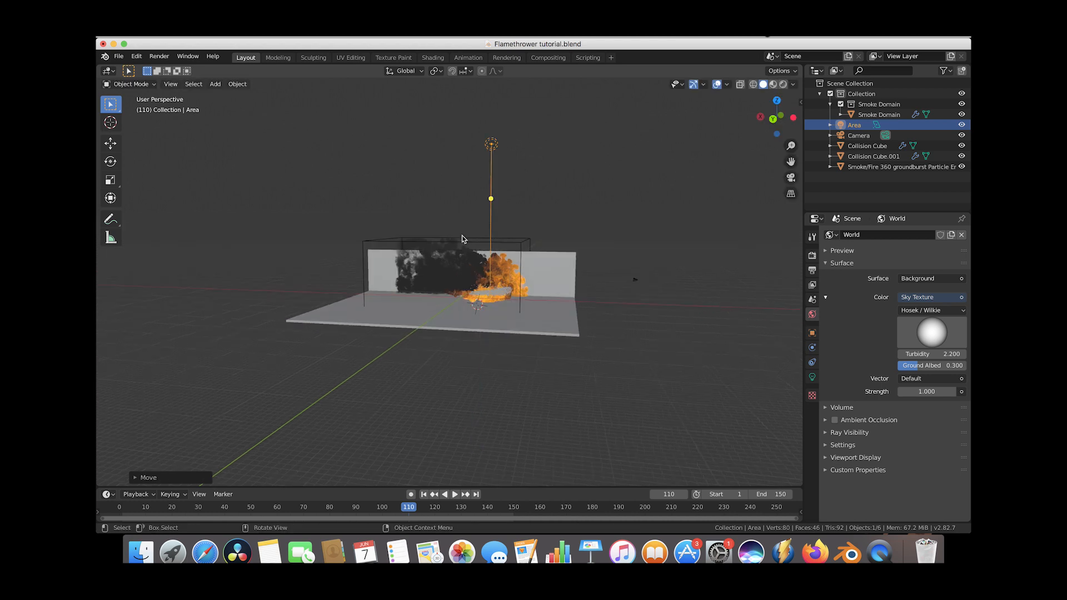
Move the area light sideways so it sits above the flame instead of off to its side
middle_drag(462, 239, 462, 238)
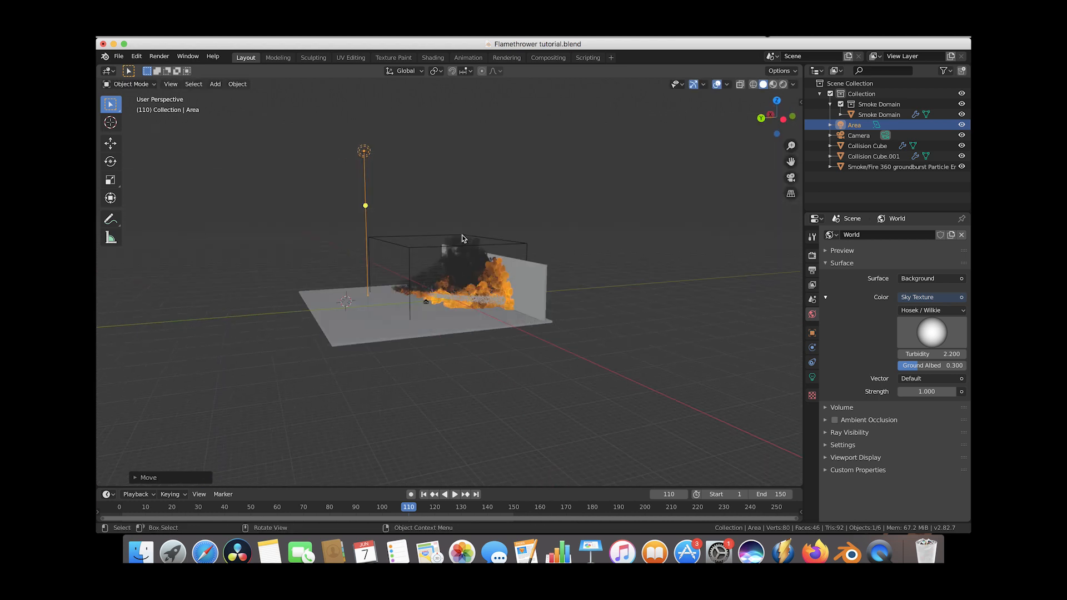
key(g)
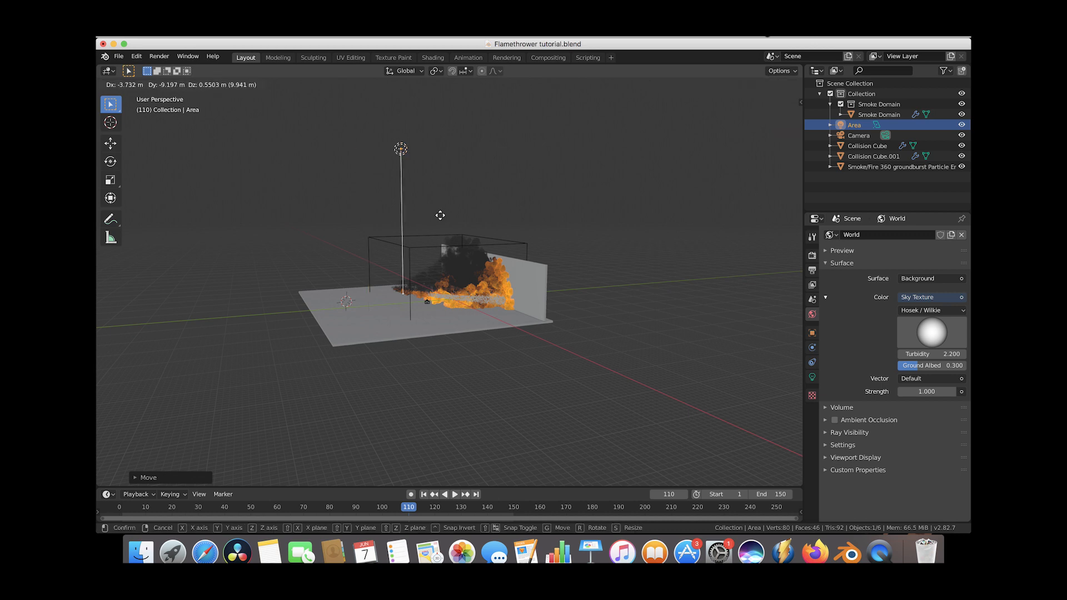
click(515, 175)
Scale the area light up evenly, and stretch it further along Y so it spans the flame and floor
key(s)
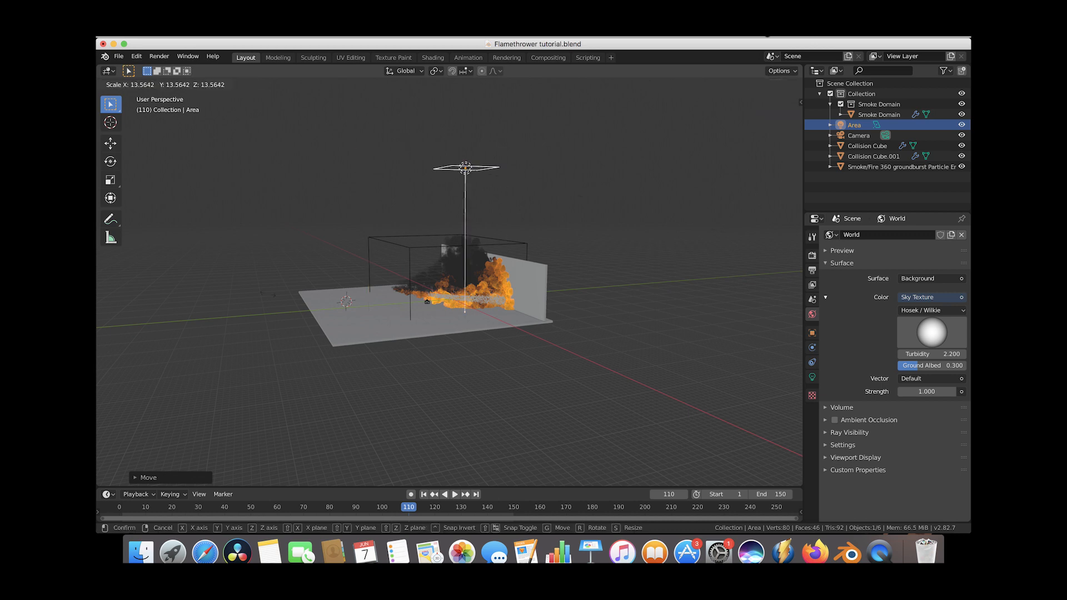
click(482, 232)
middle_drag(482, 231, 389, 300)
key(s)
key(y)
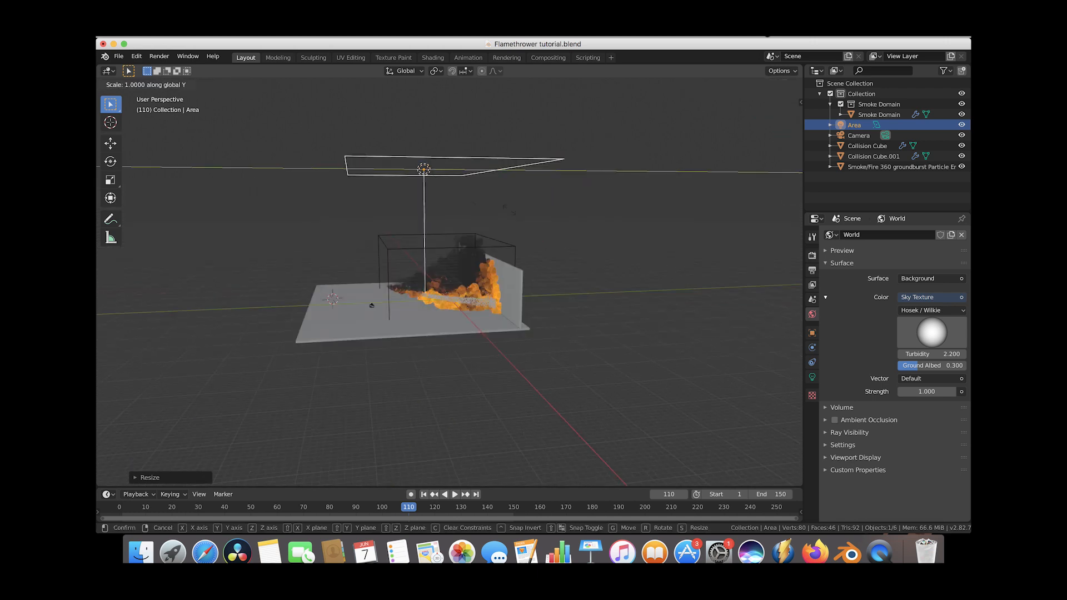
click(510, 213)
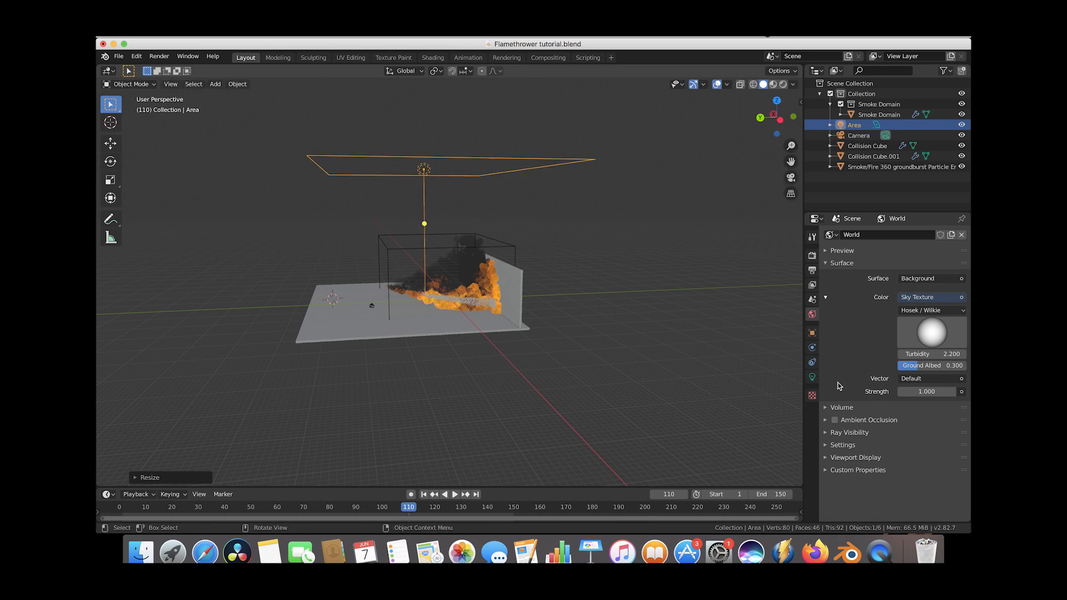
Set the area light's power to 10000 W
click(812, 378)
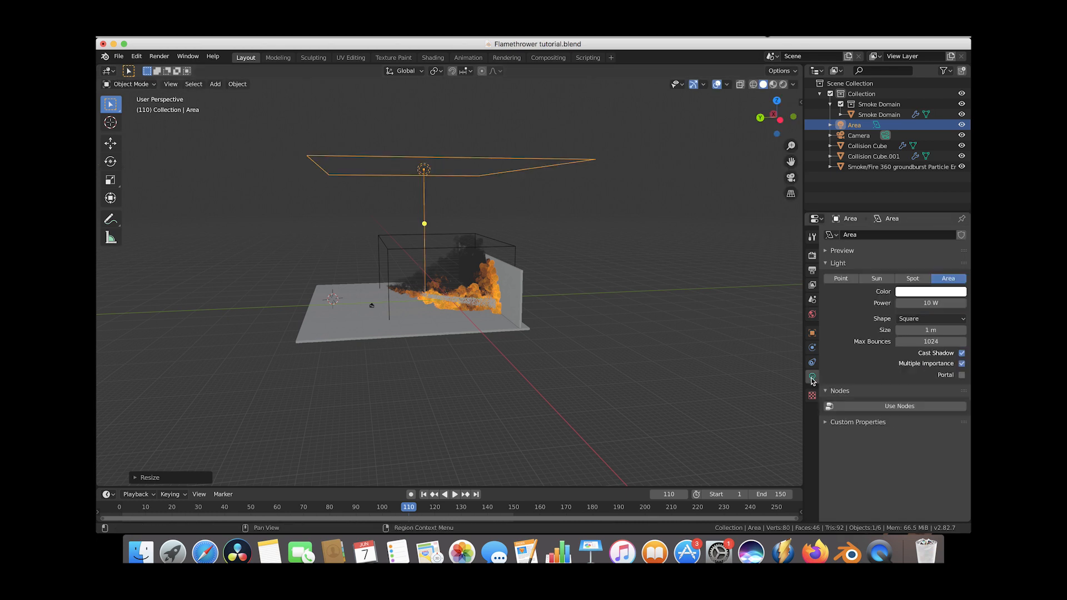
click(927, 303)
text(10000)
key(Return)
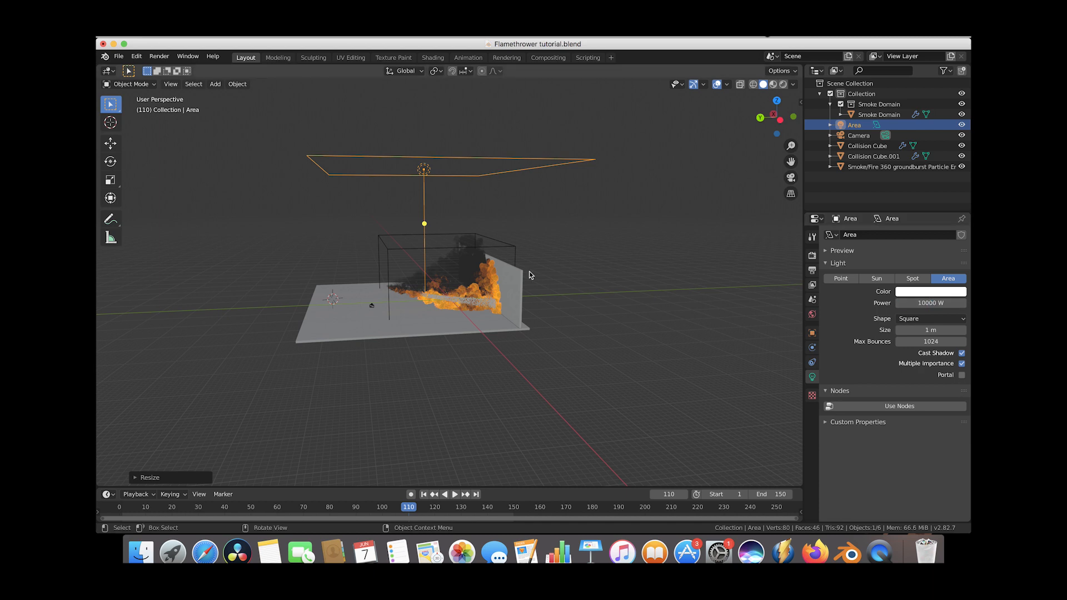
Open the Shading workspace, try Rendered viewport display and return it to Solid
middle_drag(529, 275, 556, 273)
click(431, 58)
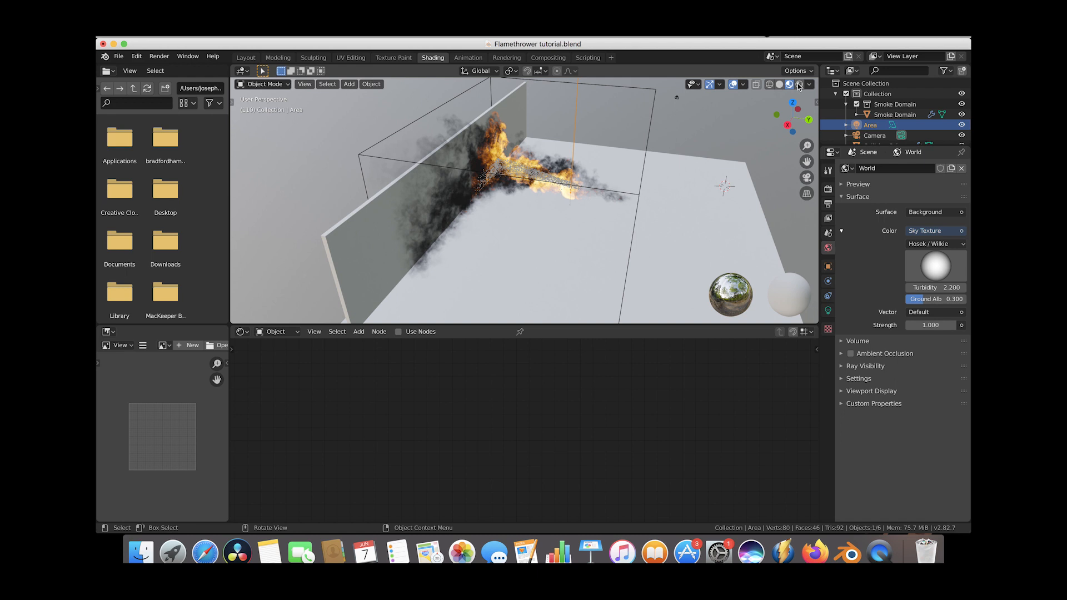
click(799, 85)
key(z)
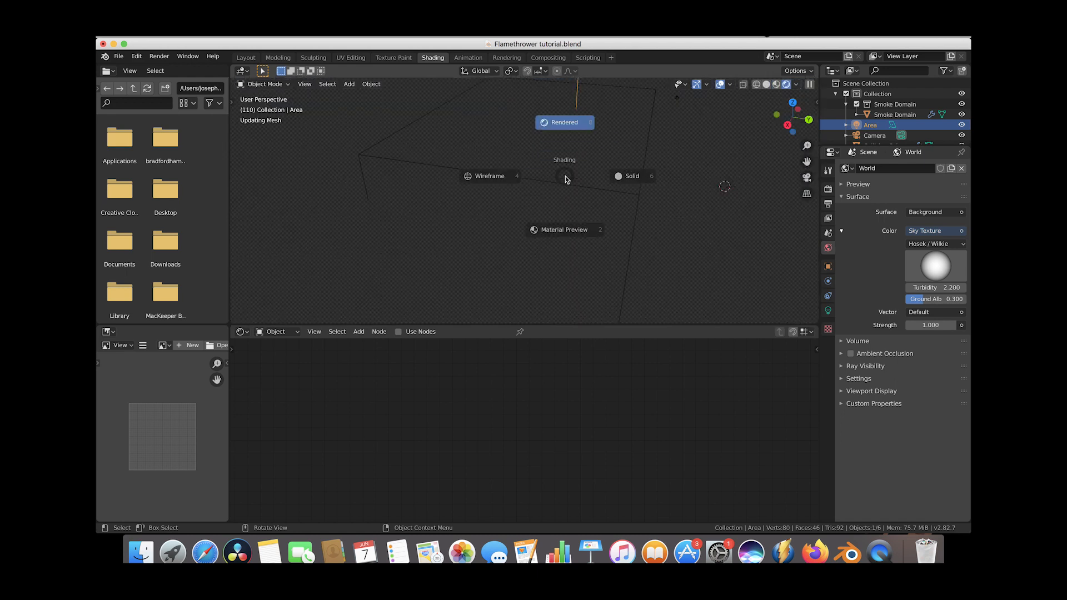
click(640, 178)
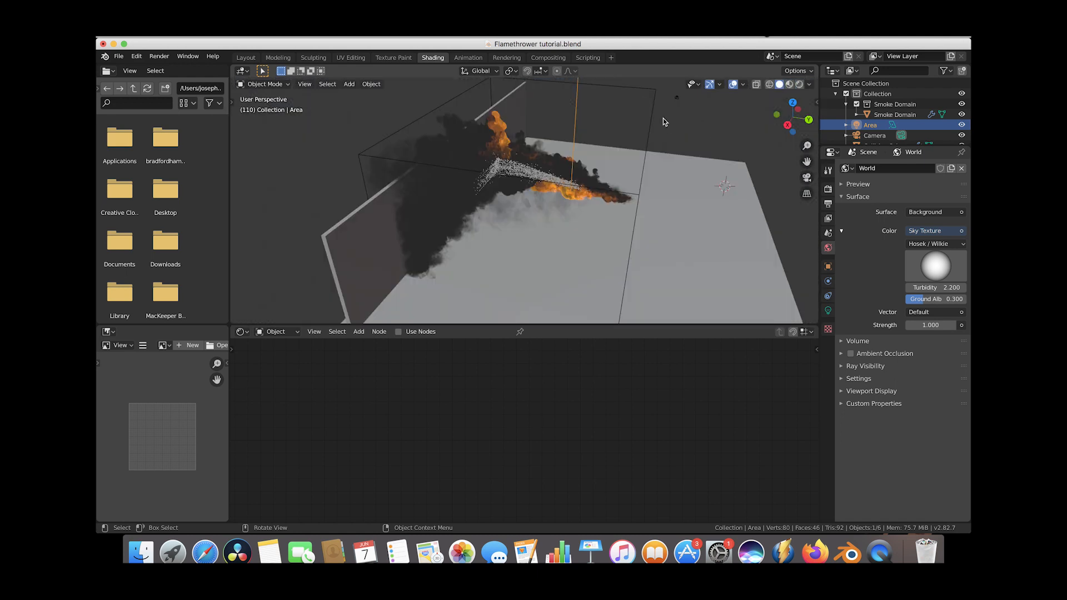
Select the smoke domain, look through the active camera and bring its complete fire shader node setup into view
click(641, 89)
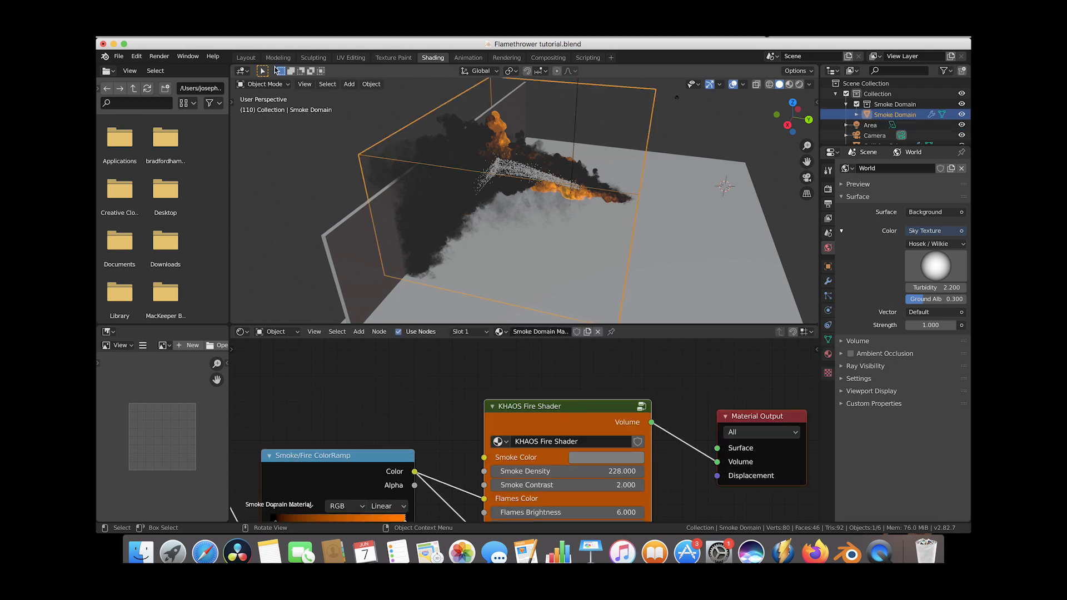
click(305, 87)
mouse_move(422, 204)
click(471, 202)
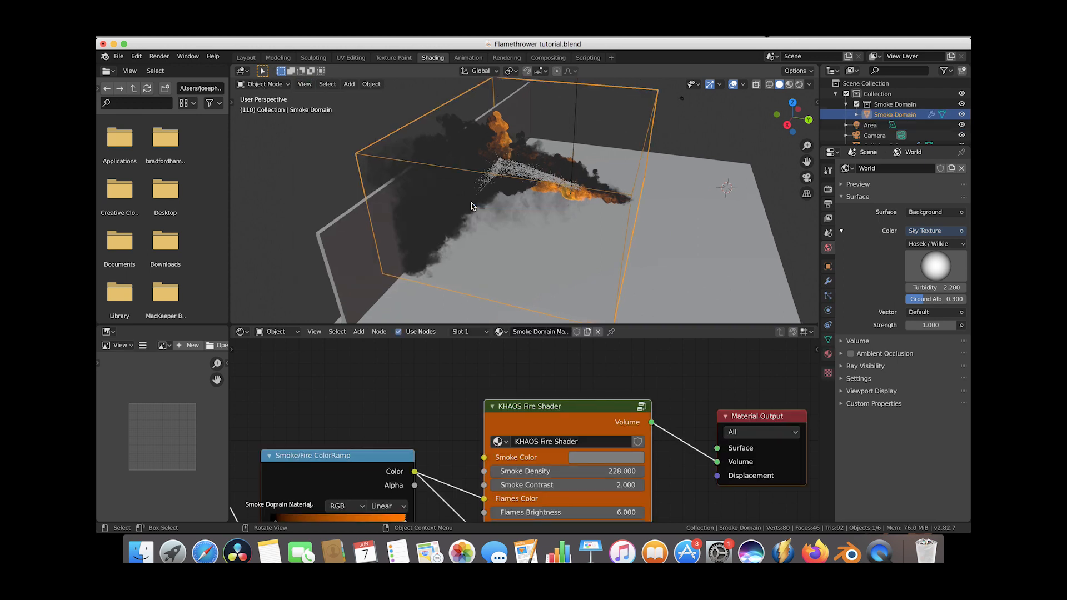
scroll(562, 495, down, 5)
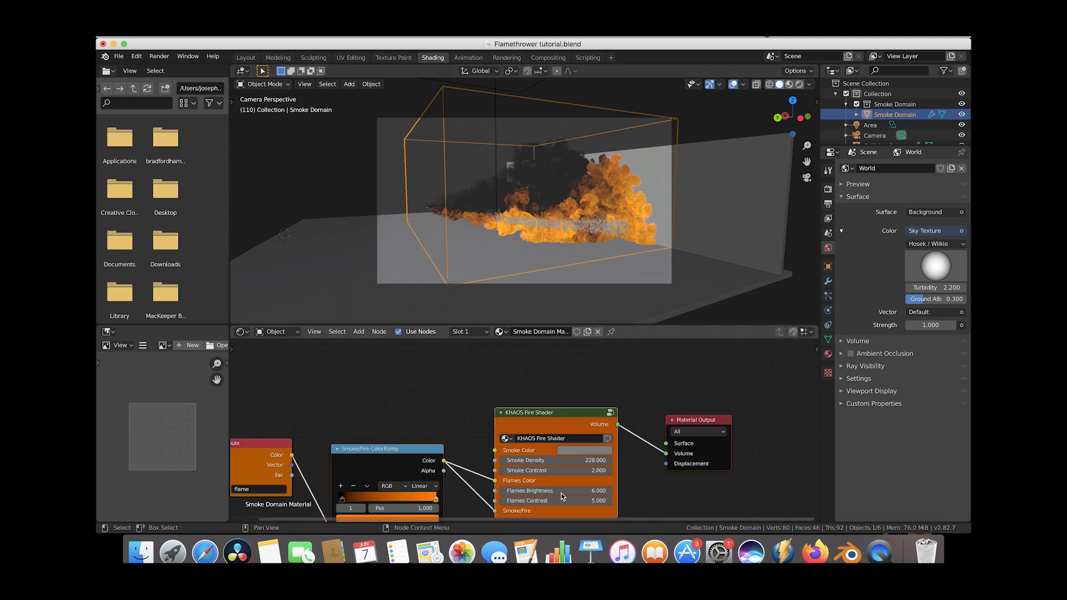
scroll(562, 498, down, 3)
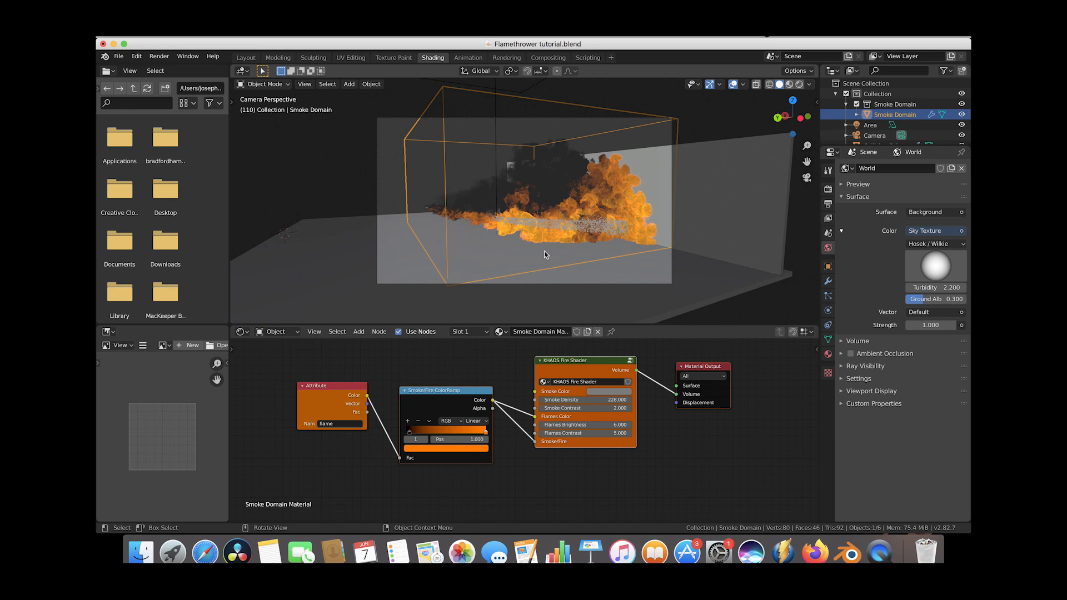
Preview the flame in Rendered display through the camera, and return the viewport to Solid display
key(z)
click(561, 201)
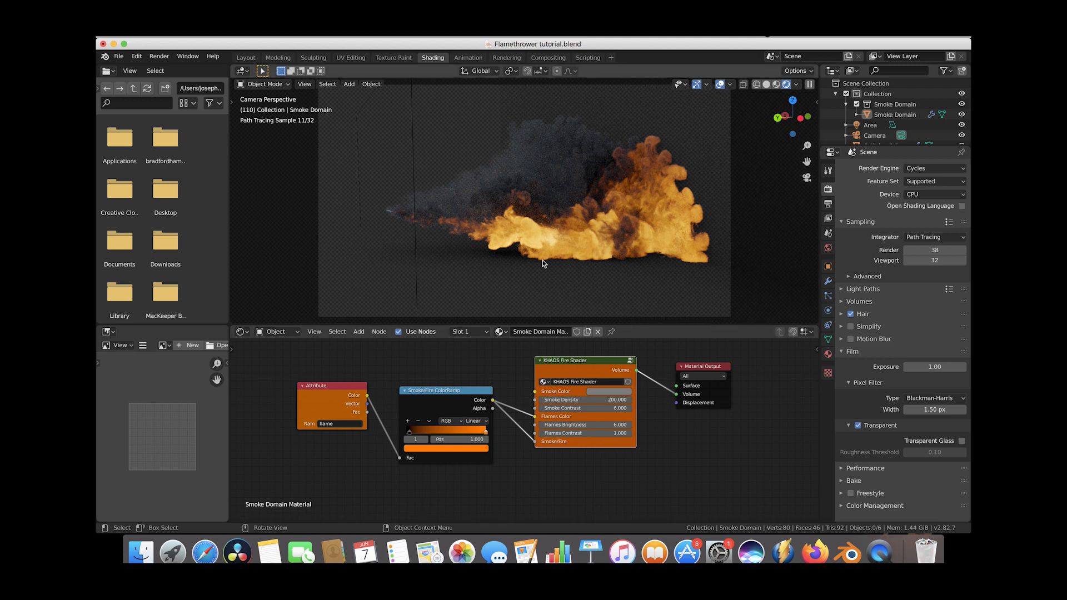
scroll(531, 431, up, 1)
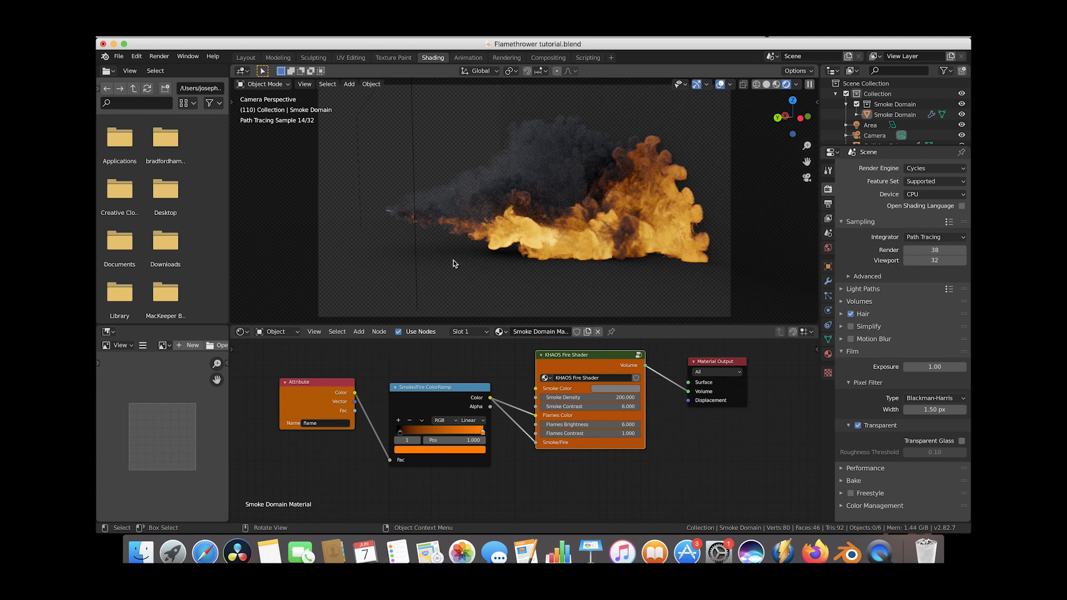
key(z)
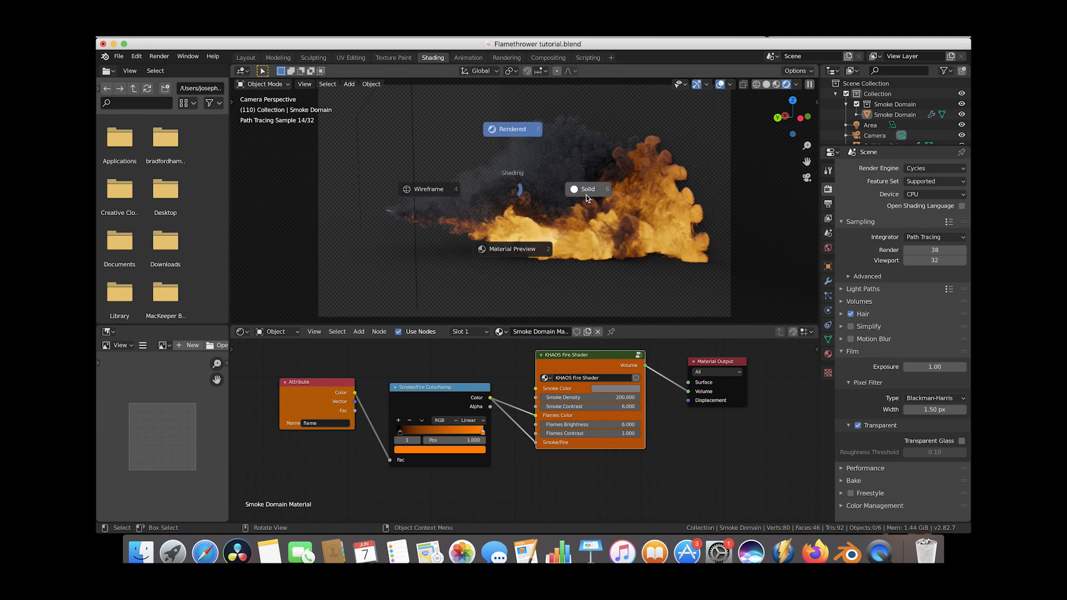
click(588, 197)
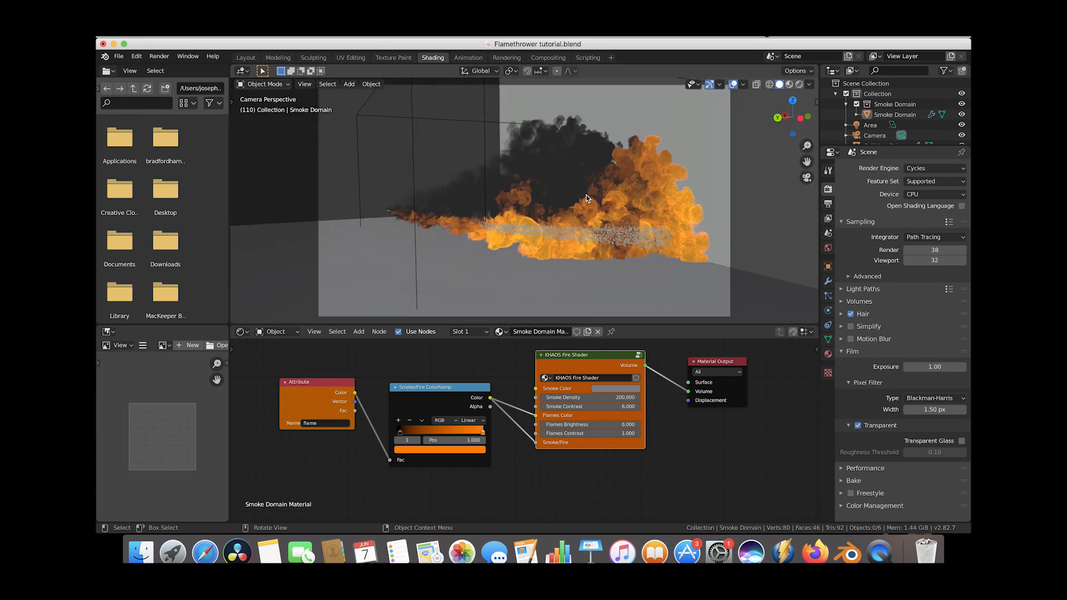
Return to the Layout workspace and enable the Emission light pass for the view layer
click(245, 58)
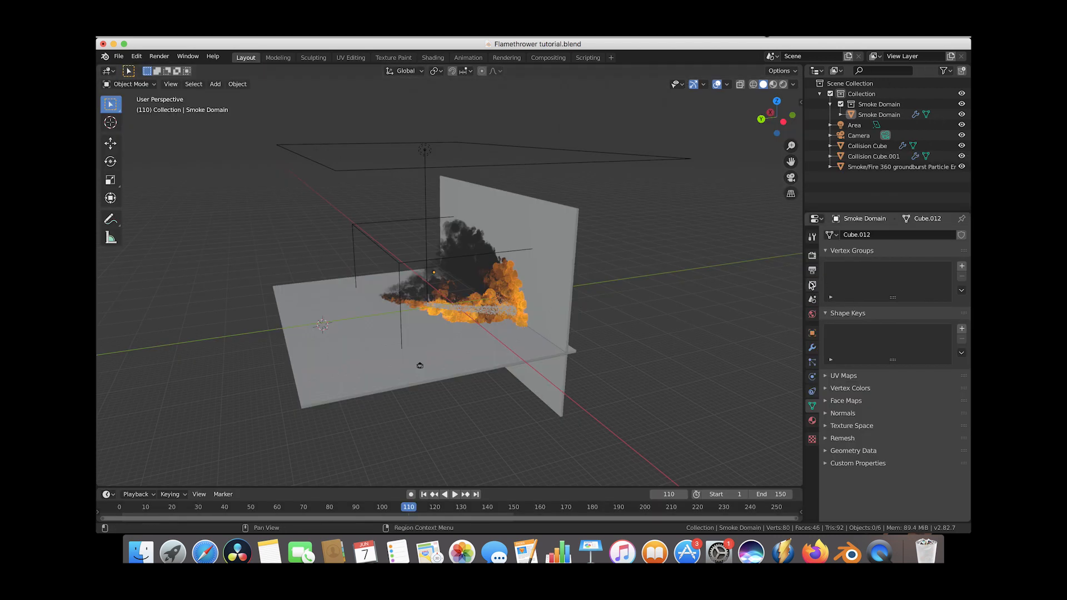
click(812, 285)
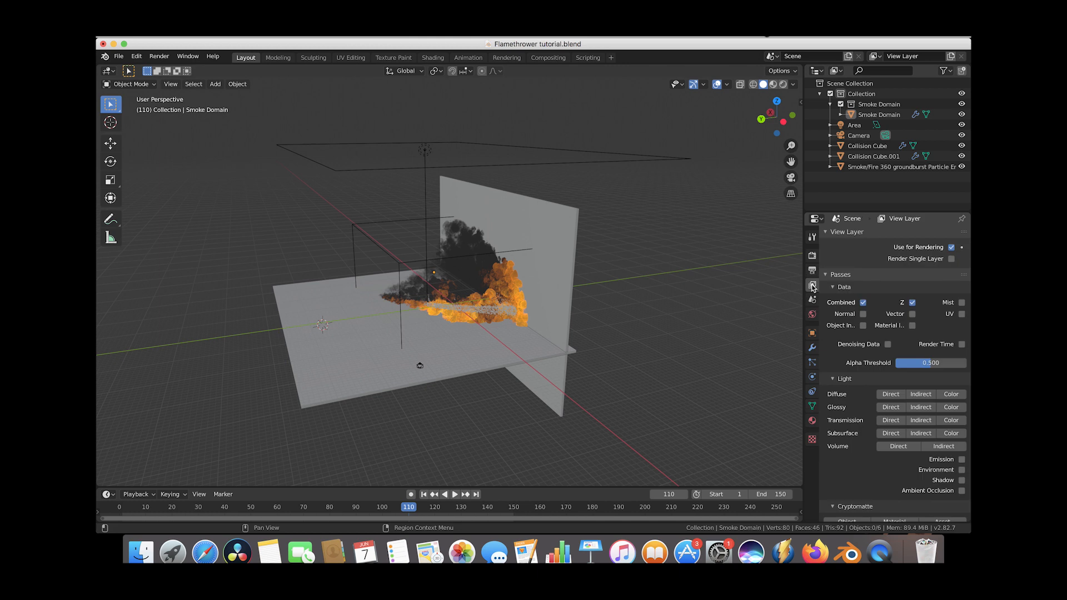
scroll(865, 295, down, 1)
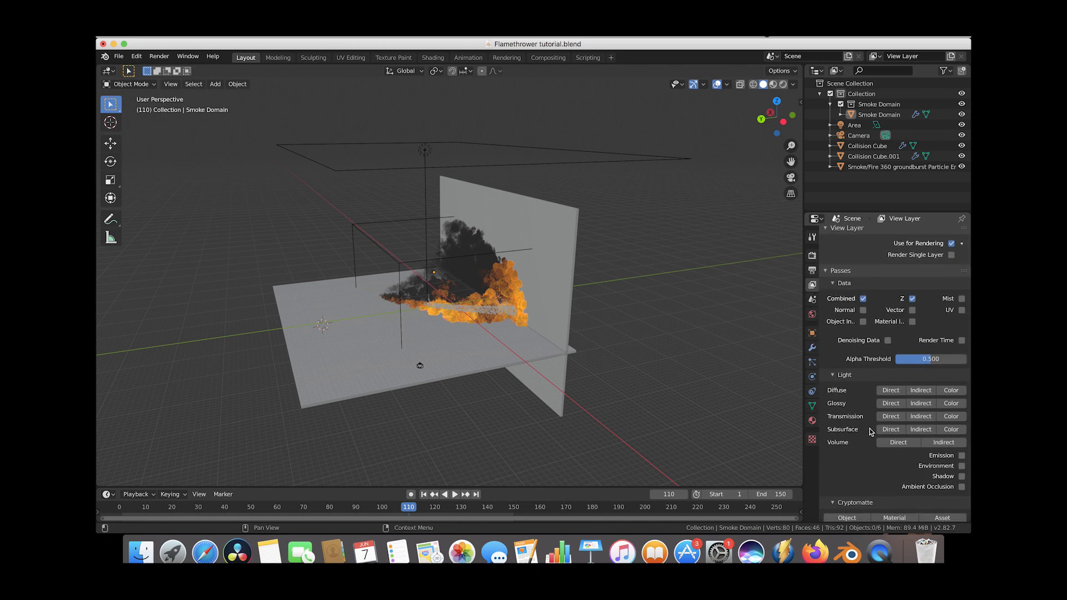
scroll(851, 367, down, 2)
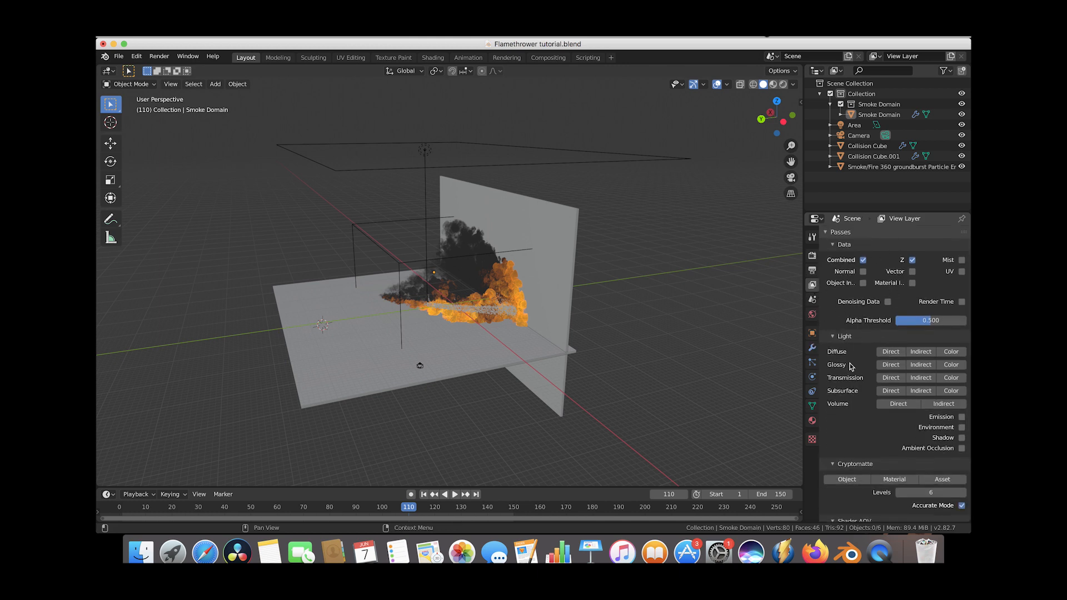
click(962, 416)
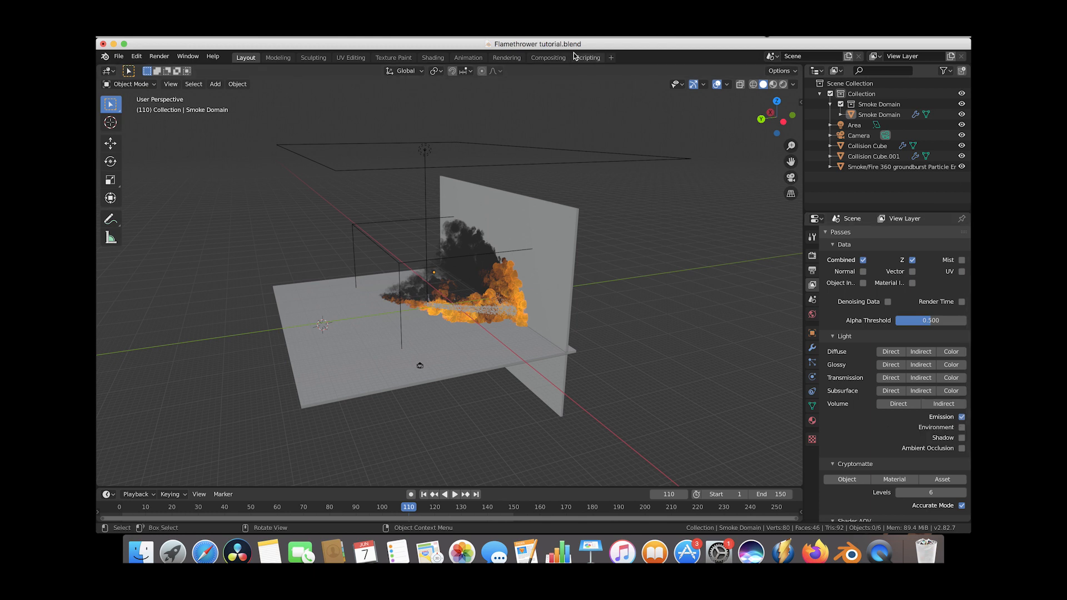
Open the Compositing workspace, enable Use Nodes and move the Render Layers node away from the Composite node
click(547, 59)
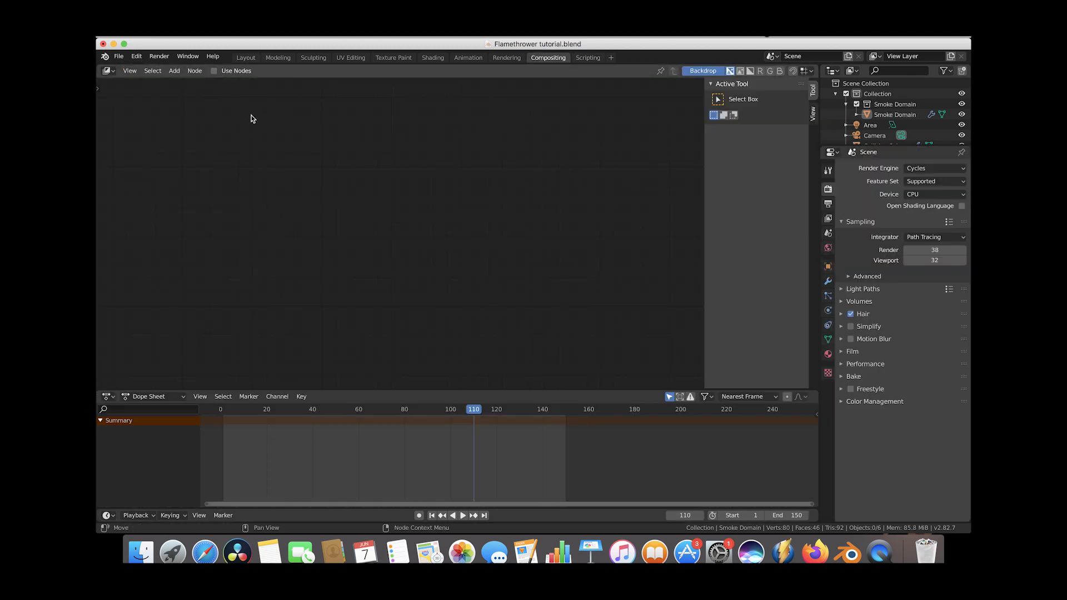
click(214, 71)
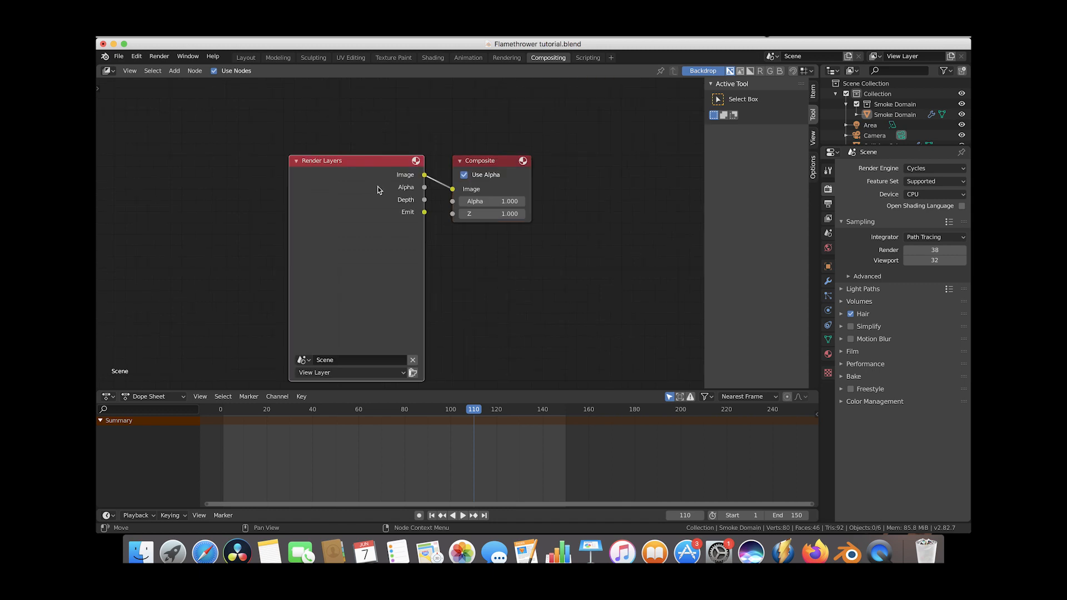
drag(376, 191, 299, 176)
Add a File Output node below the Composite node and connect the Render Layers Emit output to its Image input
key(shift+a)
mouse_move(390, 321)
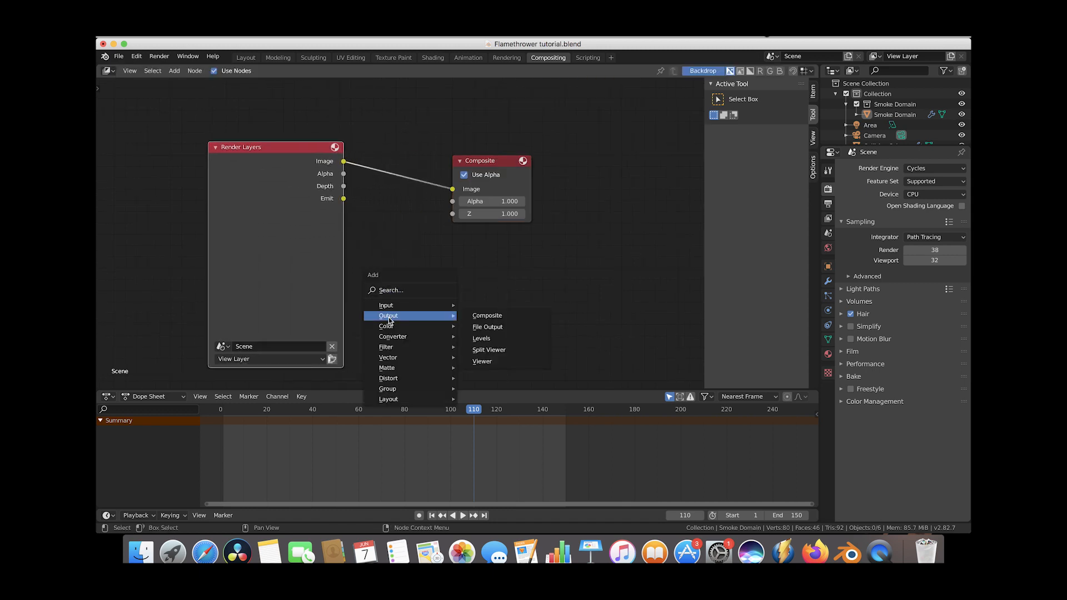
click(492, 327)
click(418, 291)
drag(344, 198, 423, 338)
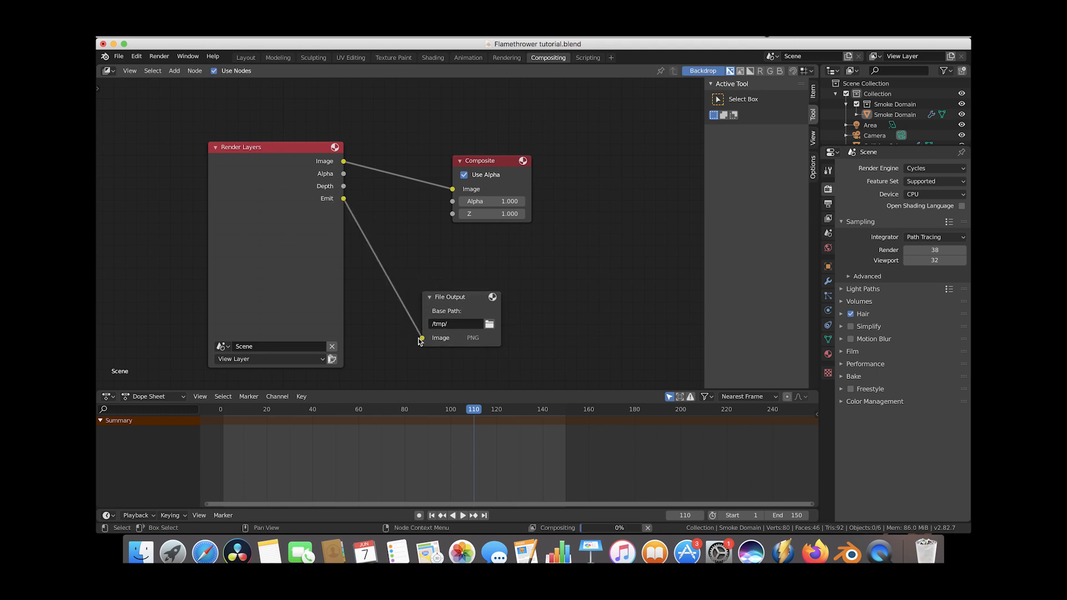
Set the File Output base path to a new "Flamethrower emission pass" folder in Flamethrower tutorial, with file name "flamethrower emission pass"
click(489, 325)
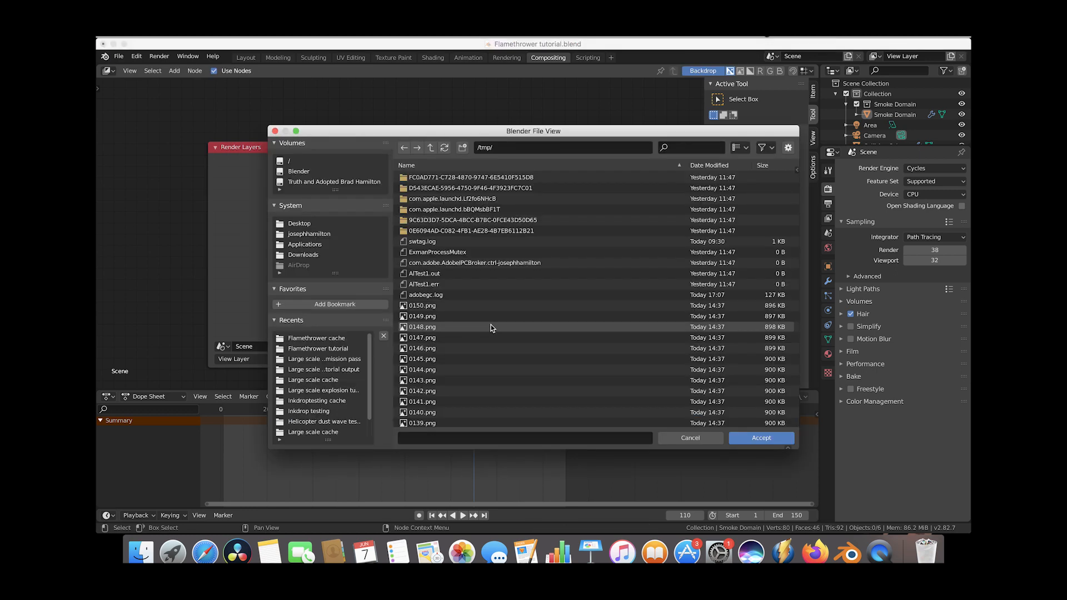
click(329, 187)
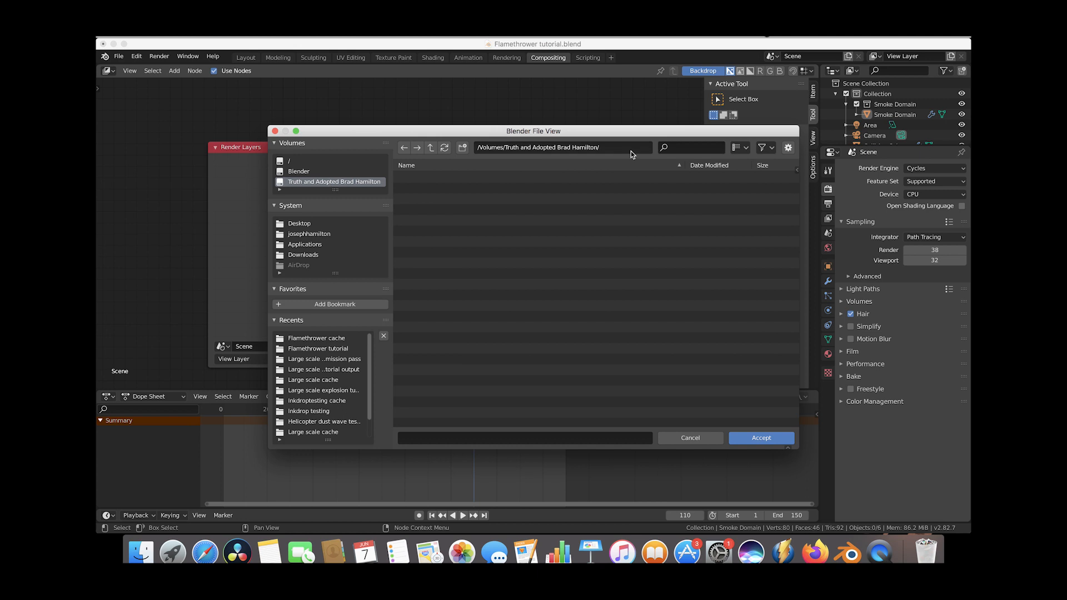
double_click(445, 221)
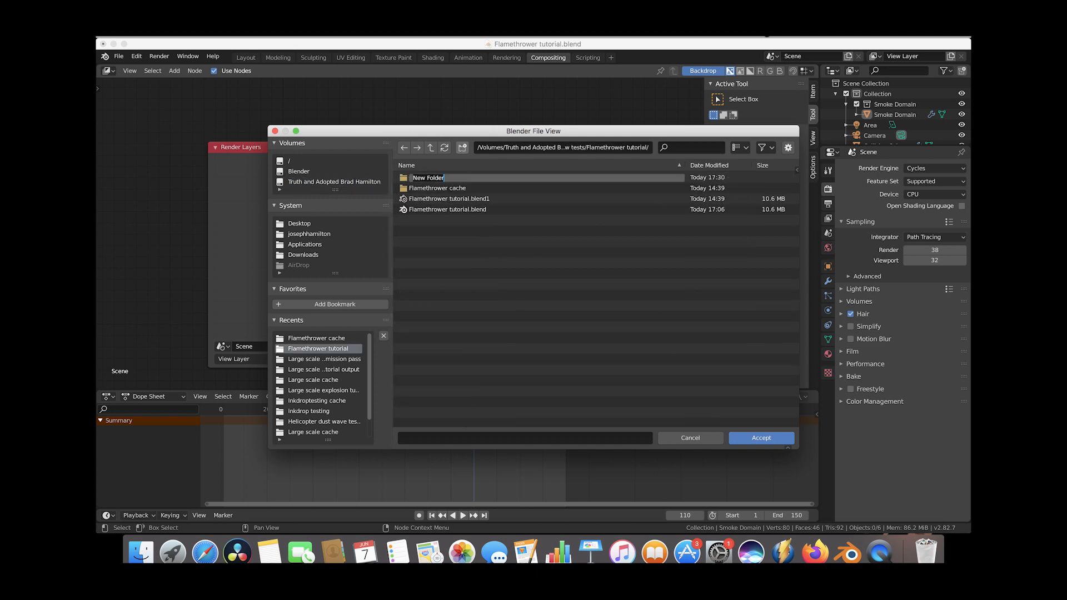
text(F)
text(lamethrower emission)
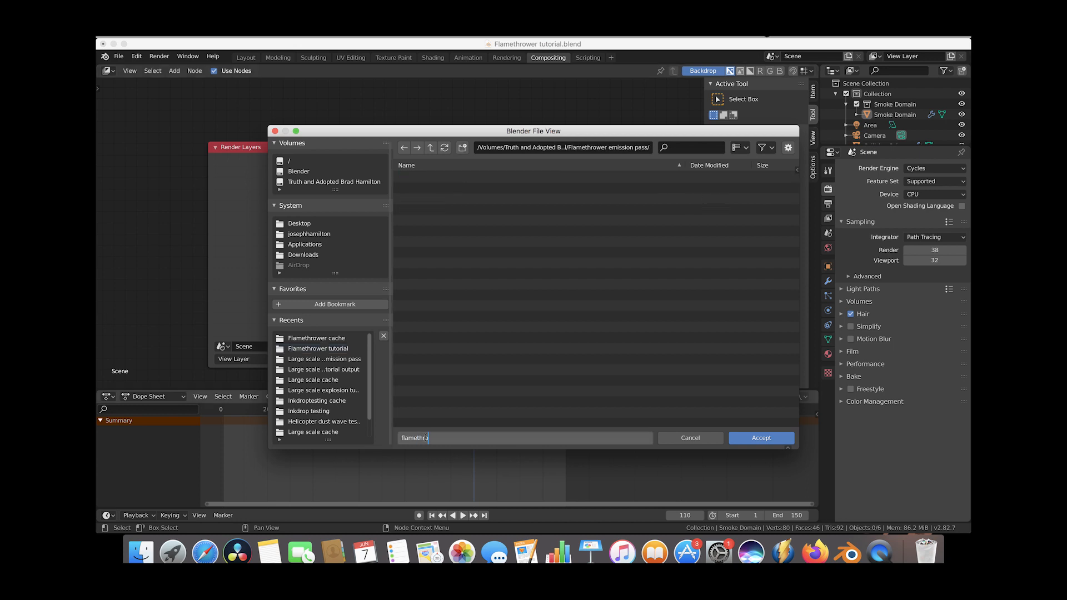
text(wer emission pass)
click(759, 437)
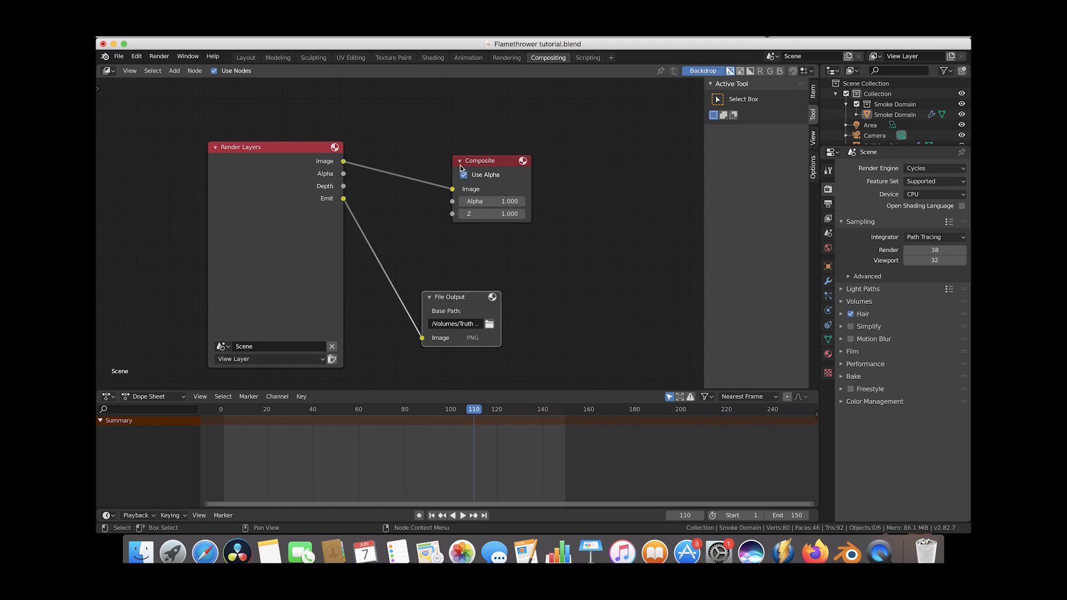
Set the render output path to a new "Flamethrower beauty pass" folder in Flamethrower tutorial, with file name "flamethrower beauty pass"
click(828, 203)
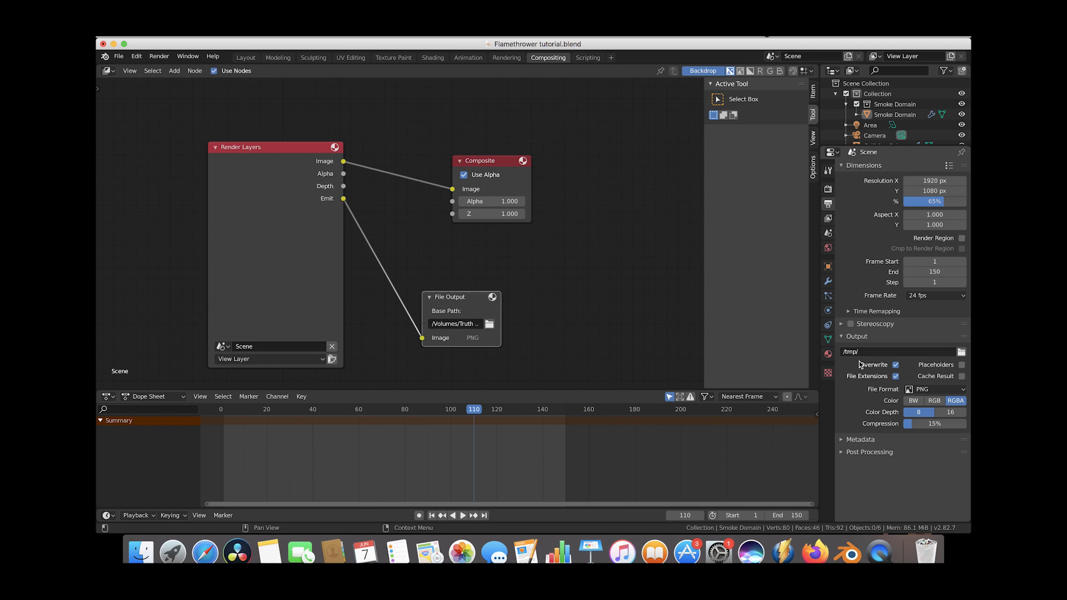
click(962, 353)
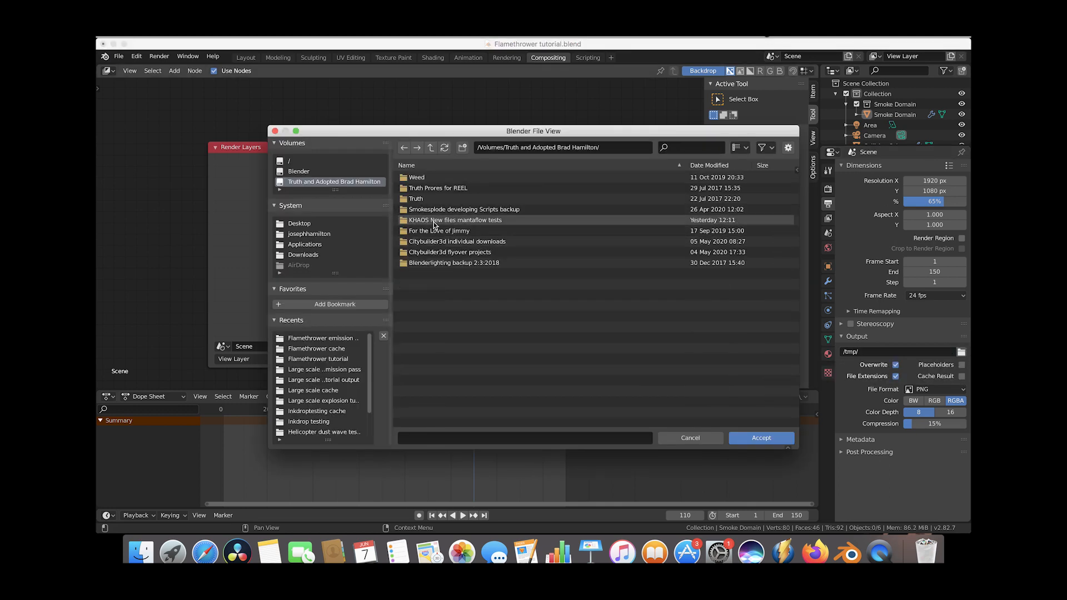
click(317, 359)
click(463, 148)
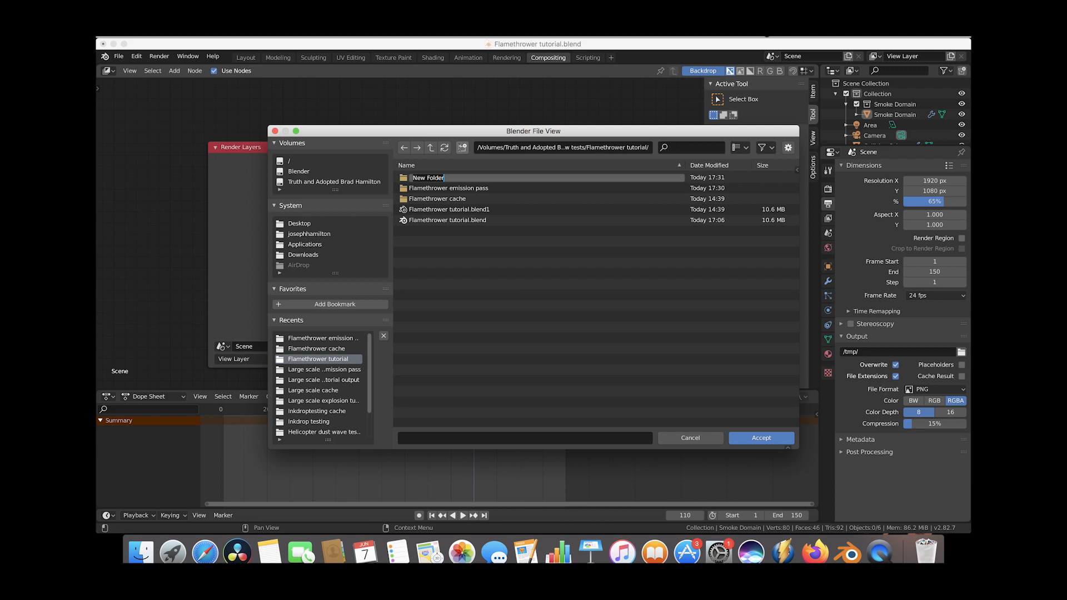
text(Flamethrower em)
key(Return)
click(438, 438)
text(flamethrower beauty pass)
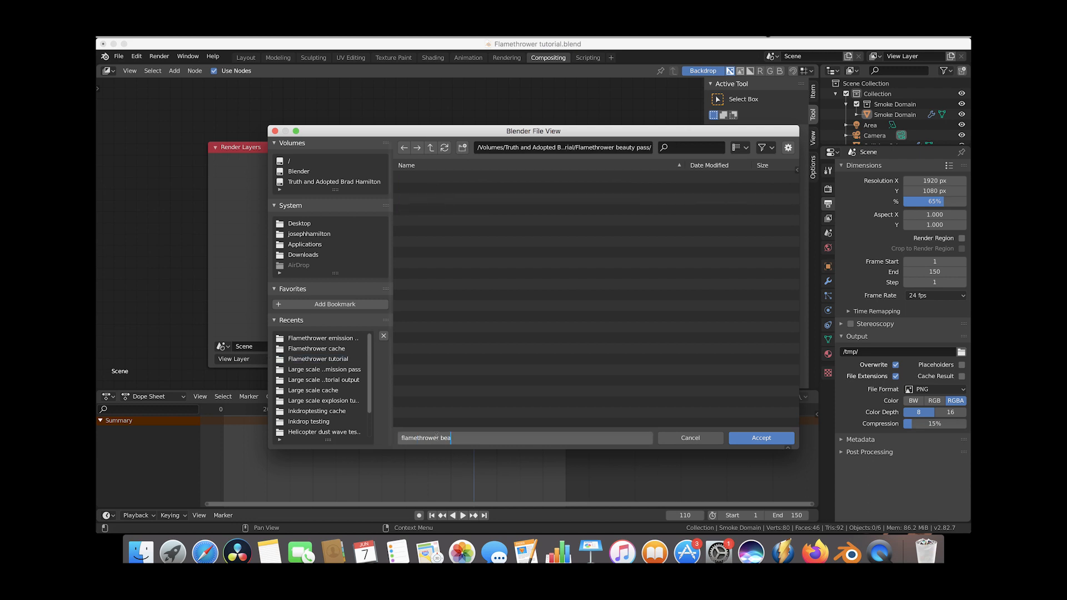
click(752, 438)
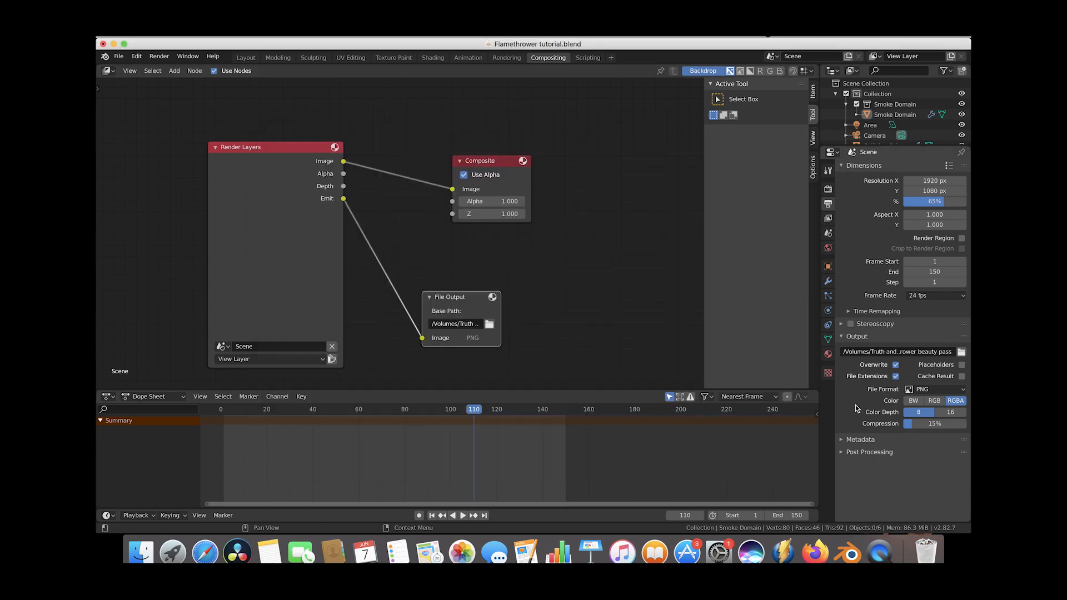
Set the render output format to OpenEXR and replace the PNG File Output node with a new one below the Composite node
click(923, 390)
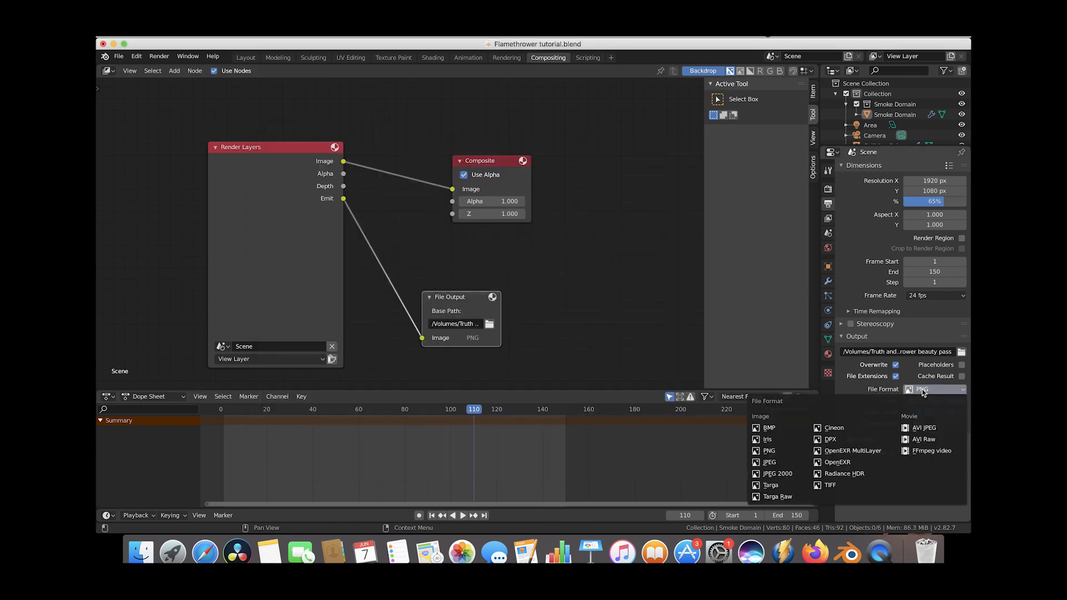
click(837, 463)
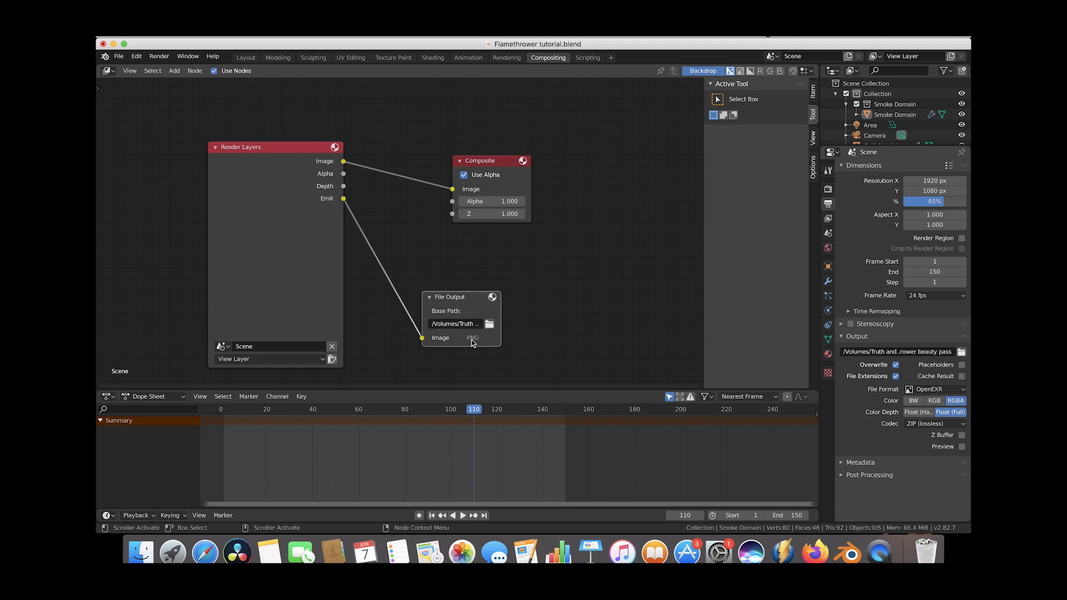
key(x)
key(shift+a)
mouse_move(405, 310)
click(525, 313)
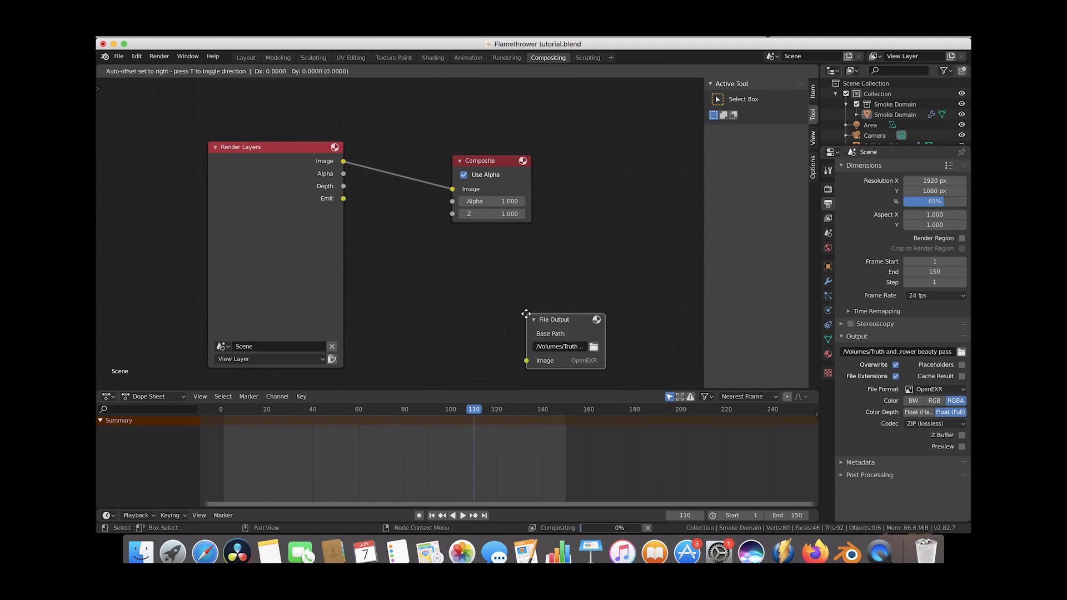
click(441, 269)
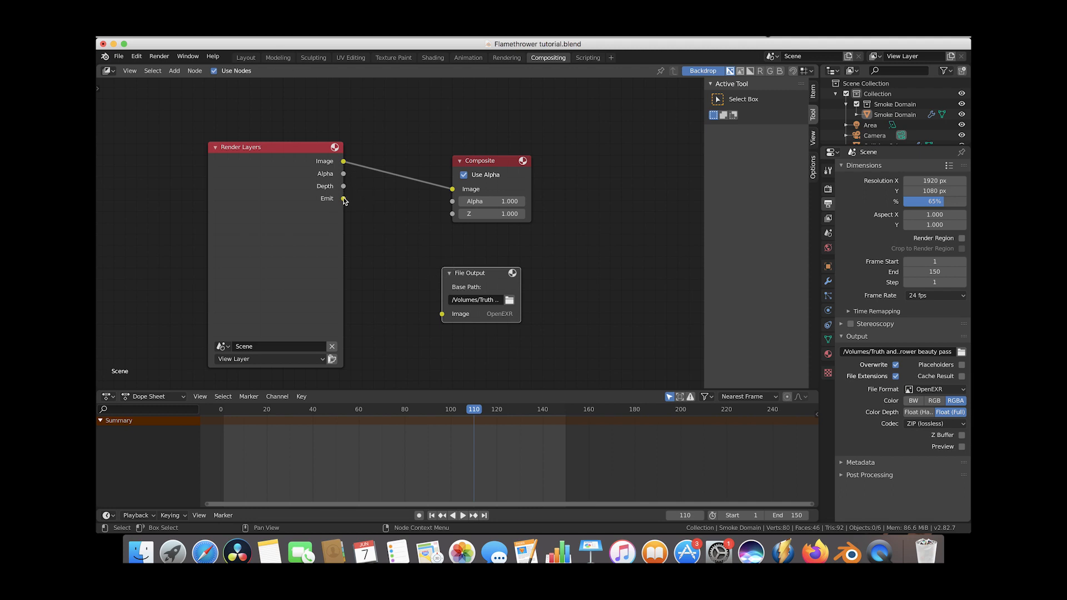
Connect Emit to the new File Output node and set its path to the Flamethrower emission pass folder, file name "flamethrower emission pass"
click(509, 299)
click(322, 348)
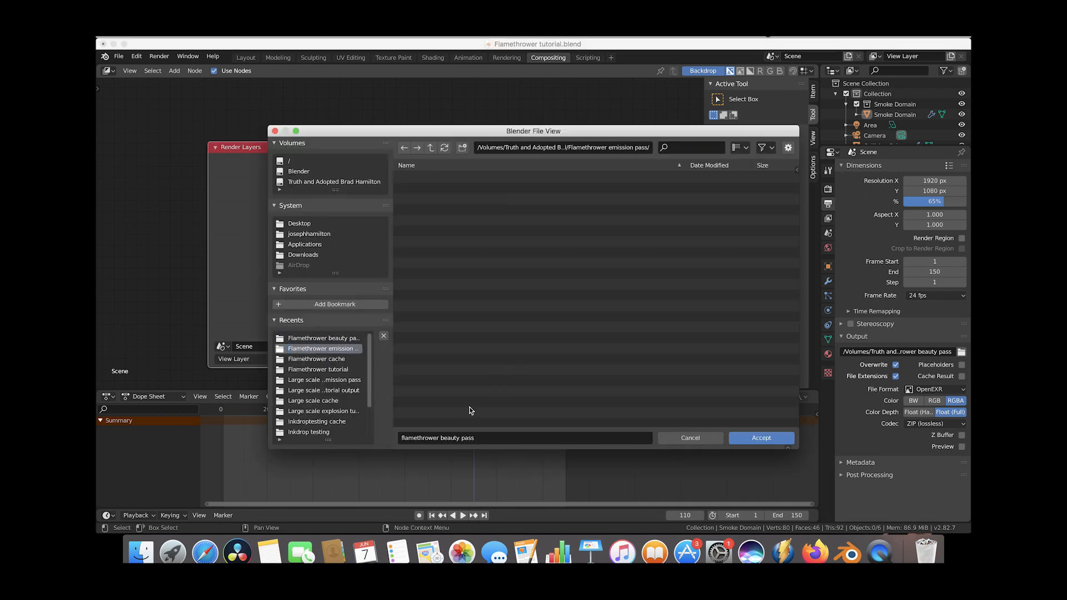
double_click(449, 438)
text(emission)
click(759, 437)
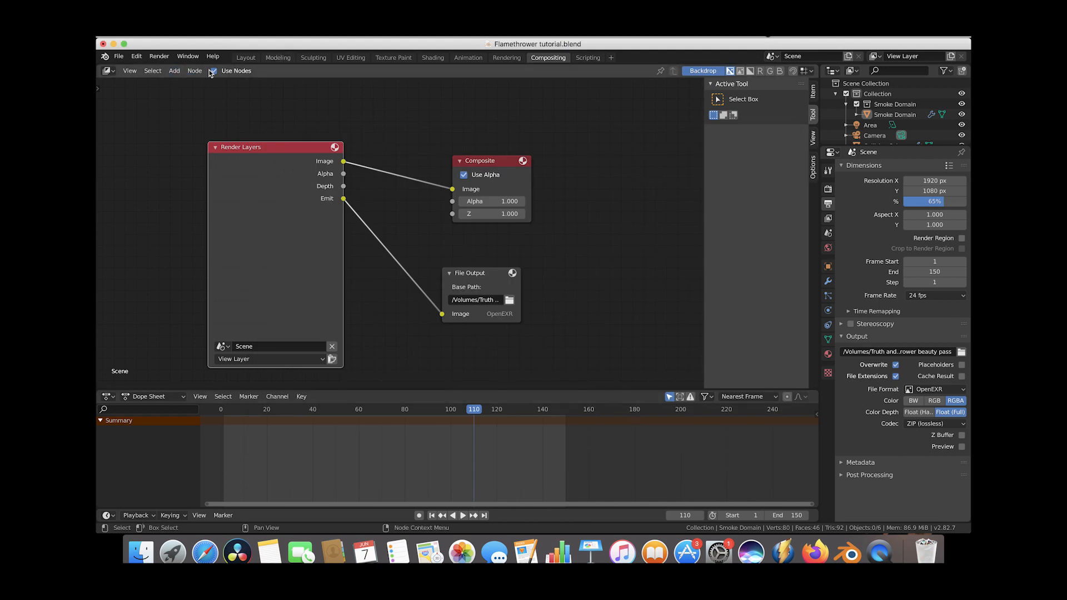
Return to the Layout workspace, set the render resolution percentage to 100% and render the current frame
click(245, 57)
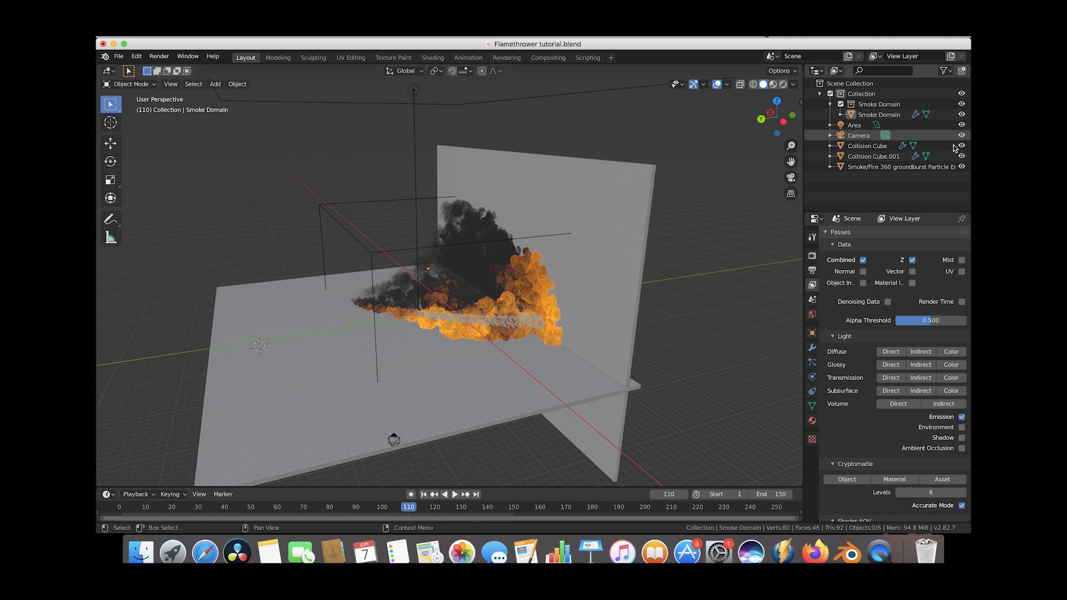
click(812, 270)
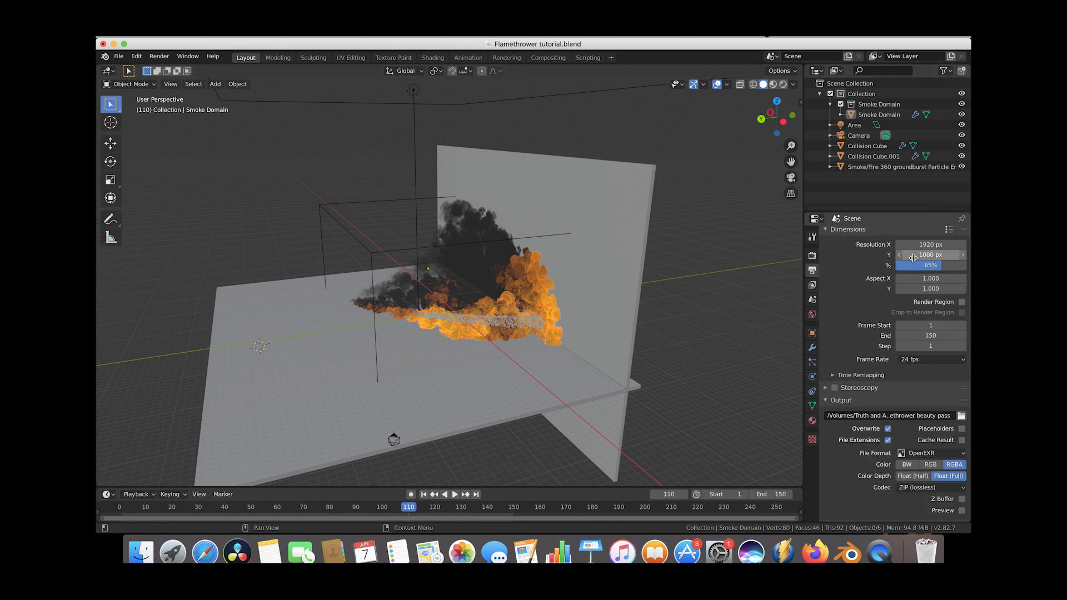
click(908, 269)
text(100)
key(Return)
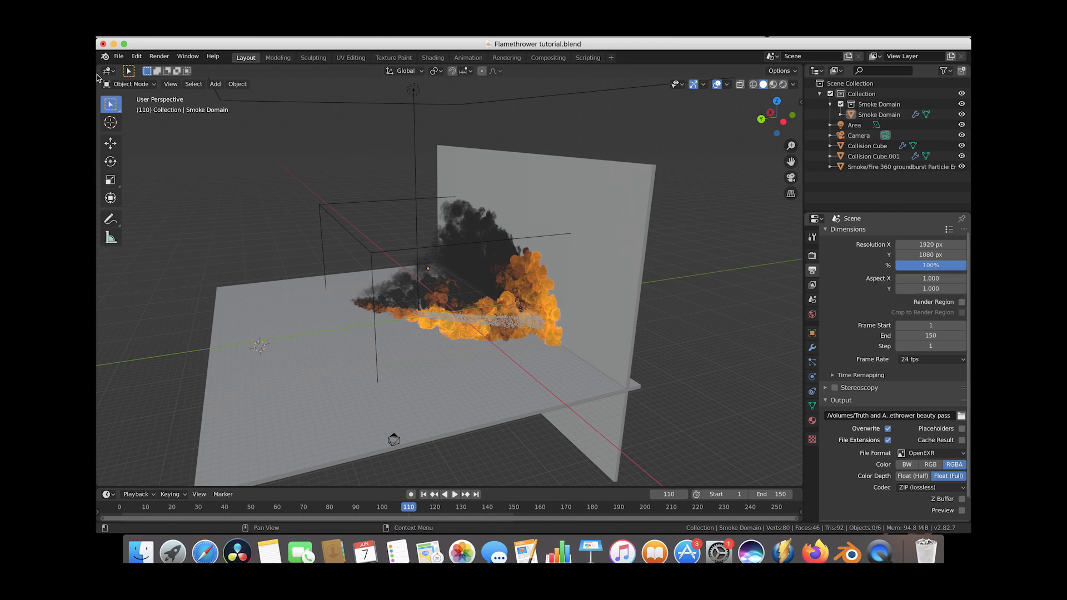
click(155, 56)
click(173, 67)
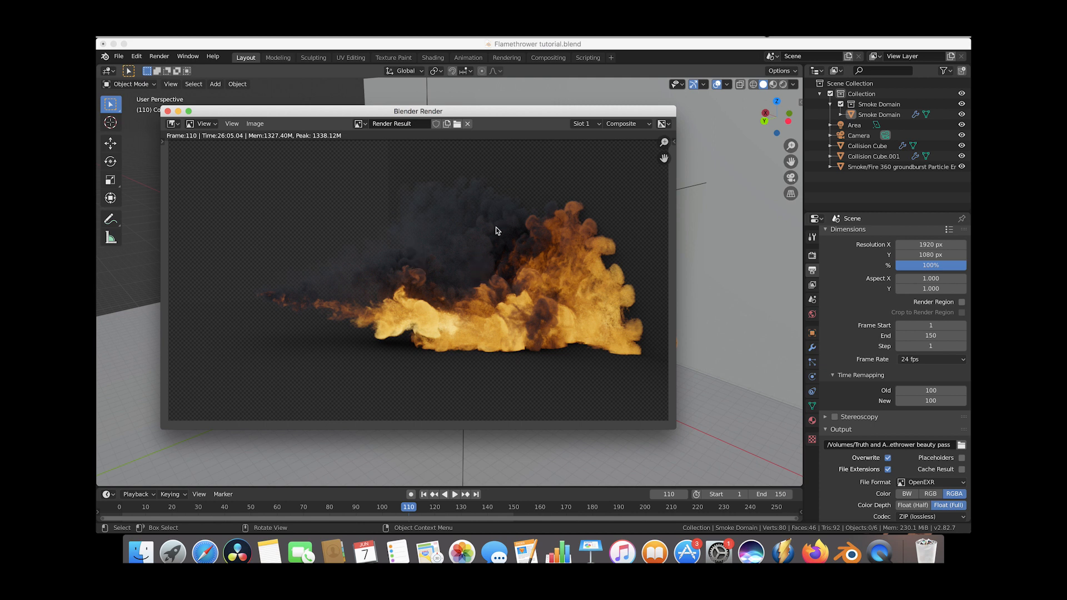
Switch the render result to the View Layer's Emit pass to inspect it, and close the render window
click(624, 124)
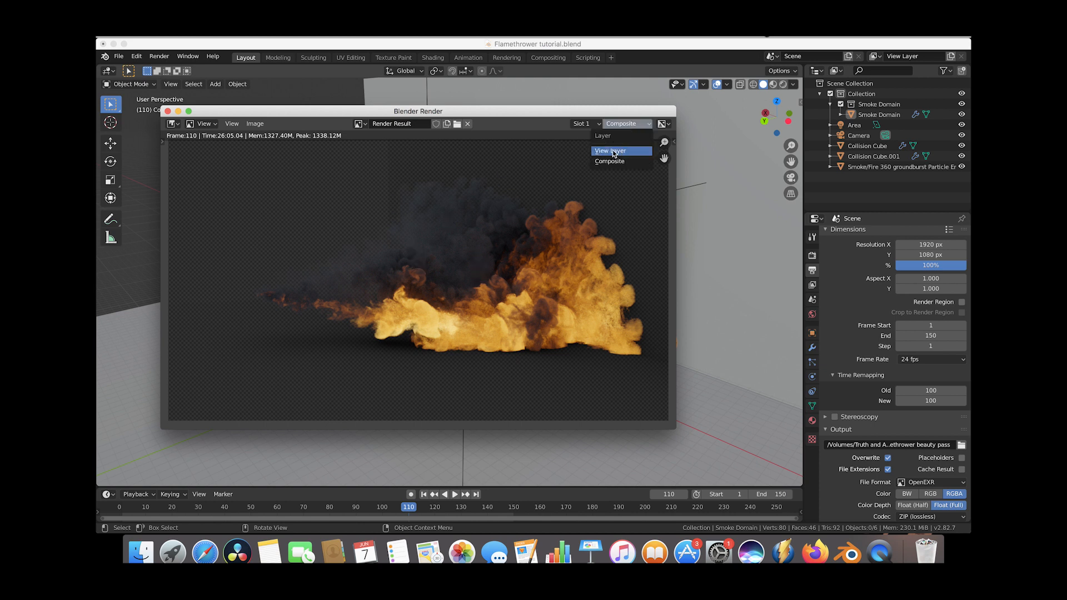
click(617, 149)
click(632, 124)
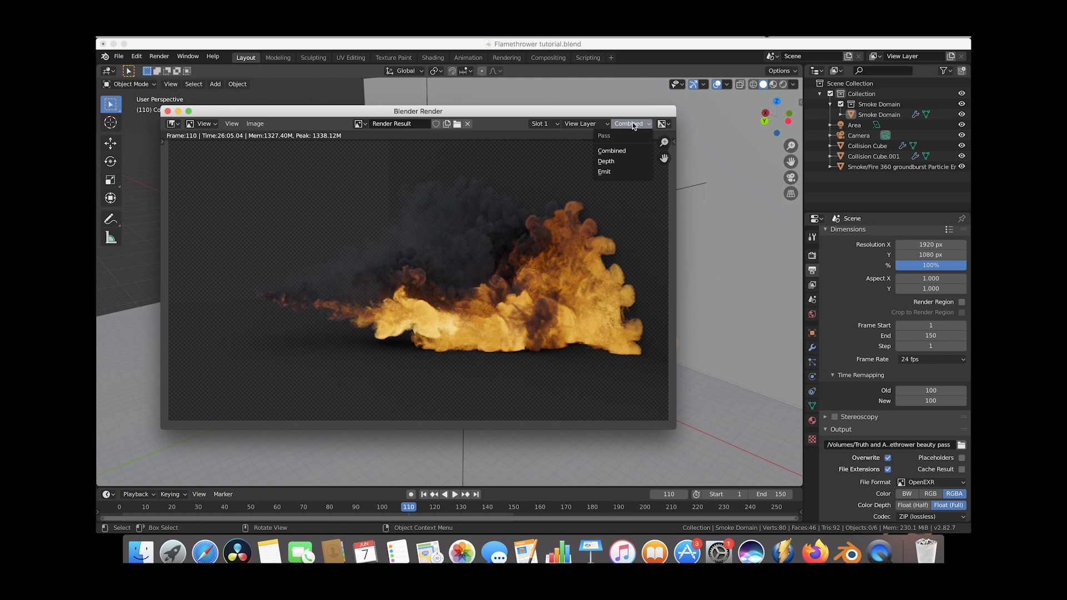
click(606, 173)
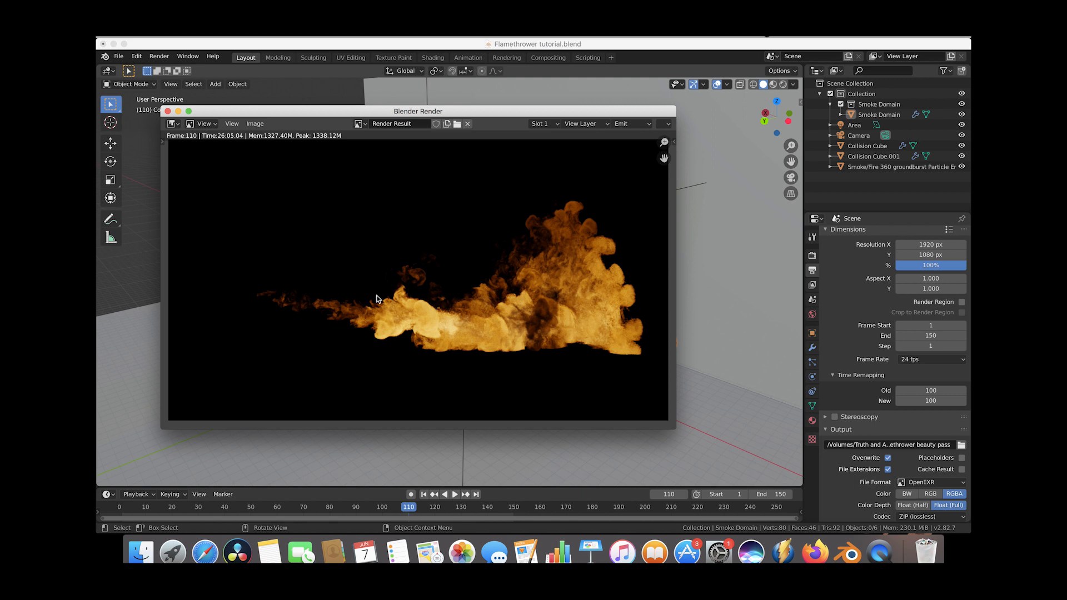
click(168, 111)
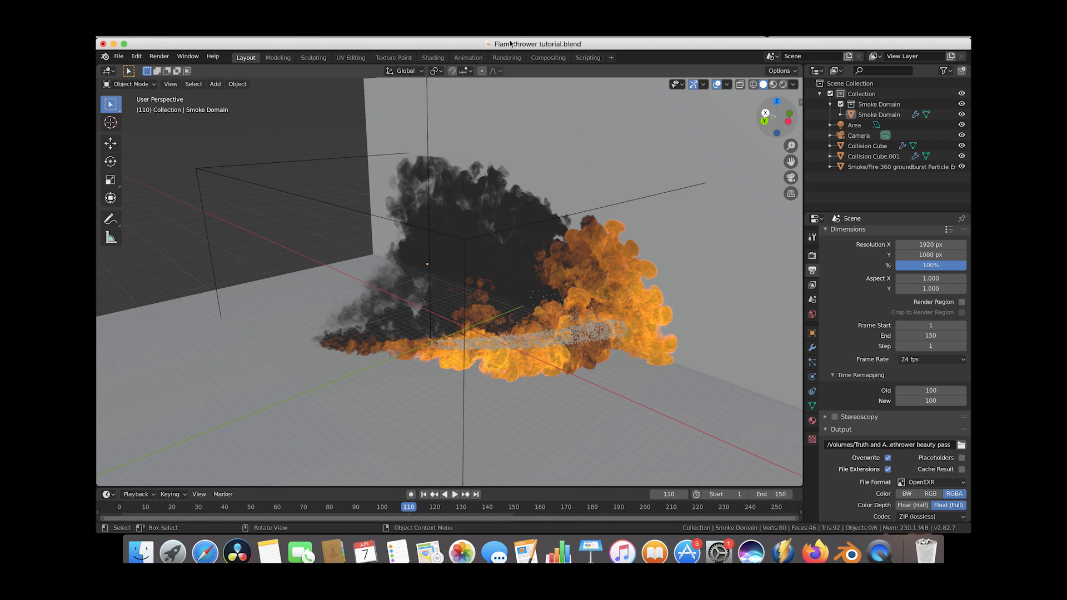
Examine the glow compositing node tree and the composited flamethrower backdrop in the Compositing workspace
click(548, 57)
middle_drag(392, 273, 355, 282)
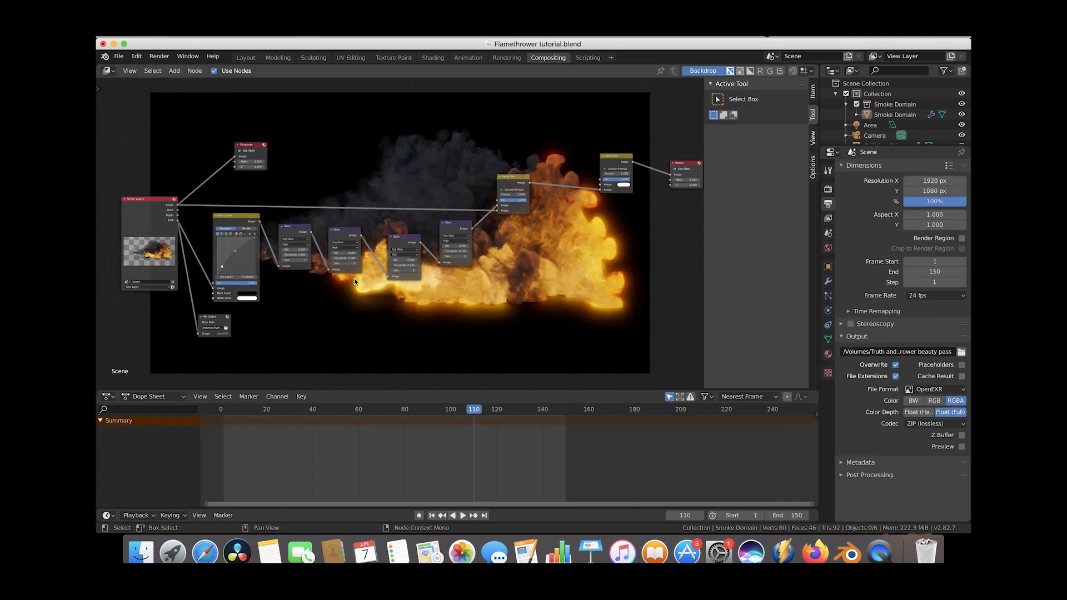
middle_drag(425, 240, 432, 416)
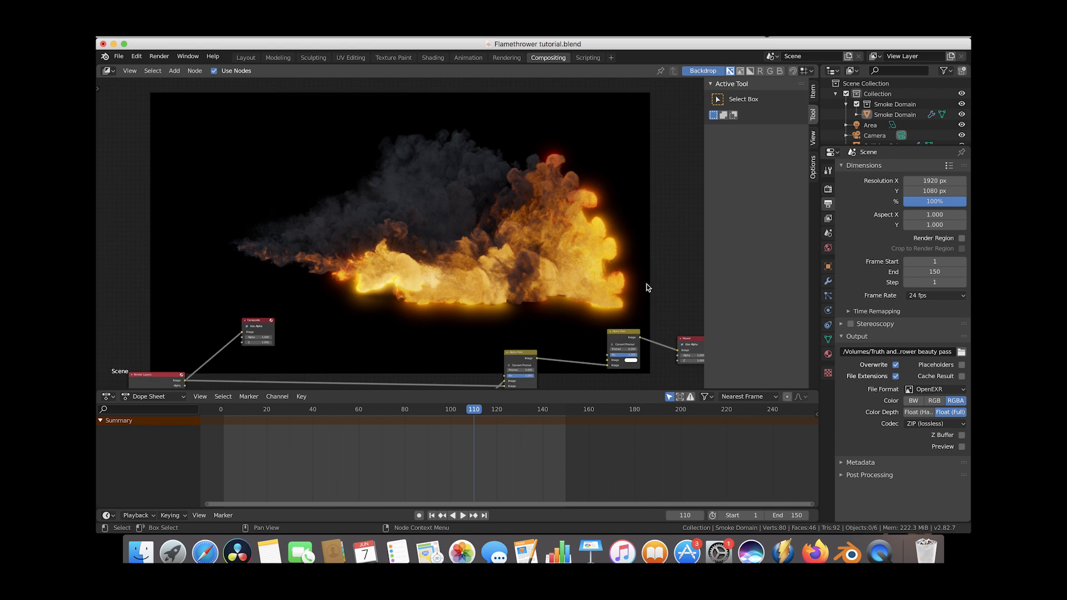
middle_drag(370, 327, 359, 284)
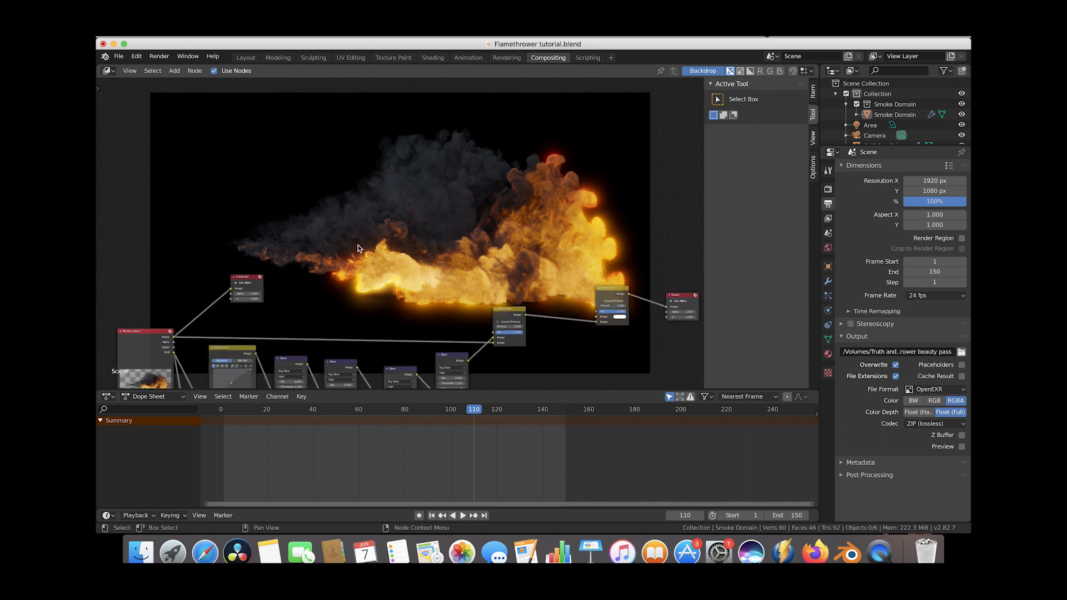
middle_drag(507, 209, 483, 260)
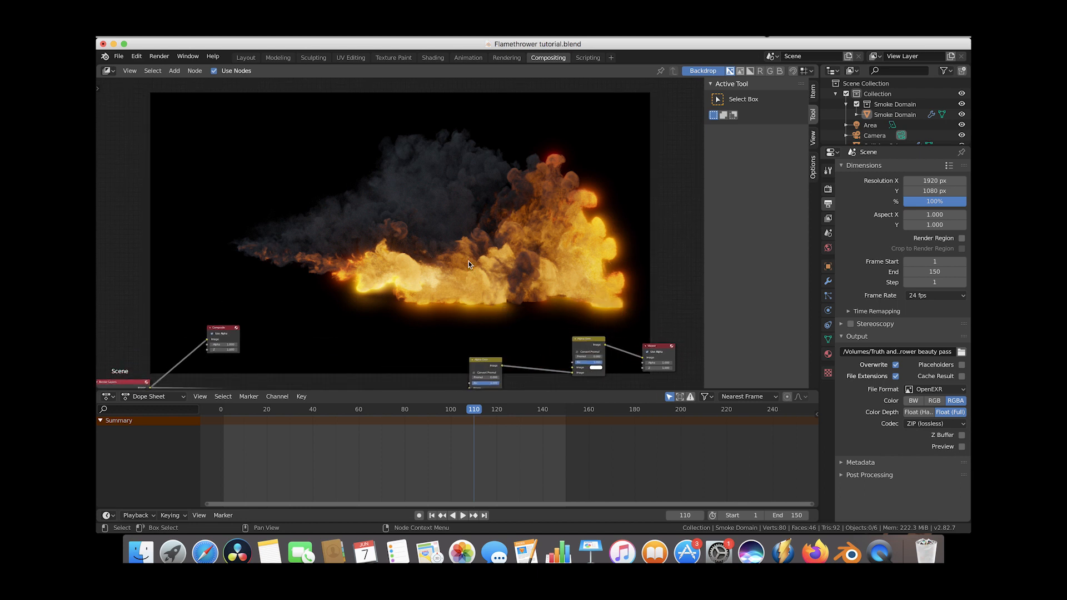
middle_drag(497, 297, 533, 145)
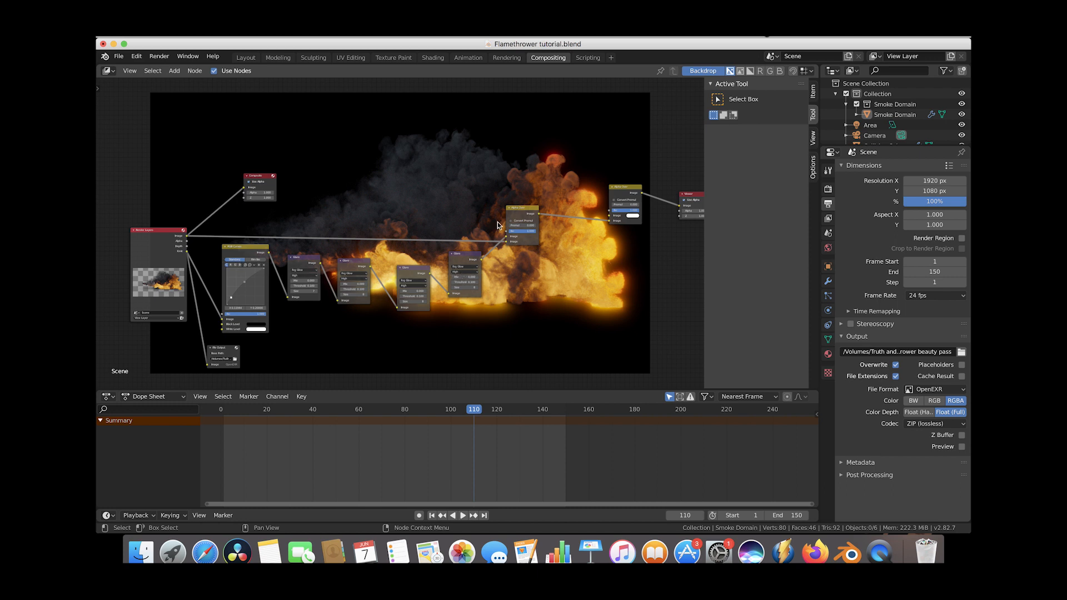
scroll(548, 132, up, 5)
scroll(548, 132, down, 2)
scroll(548, 132, right, 2)
scroll(548, 133, left, 2)
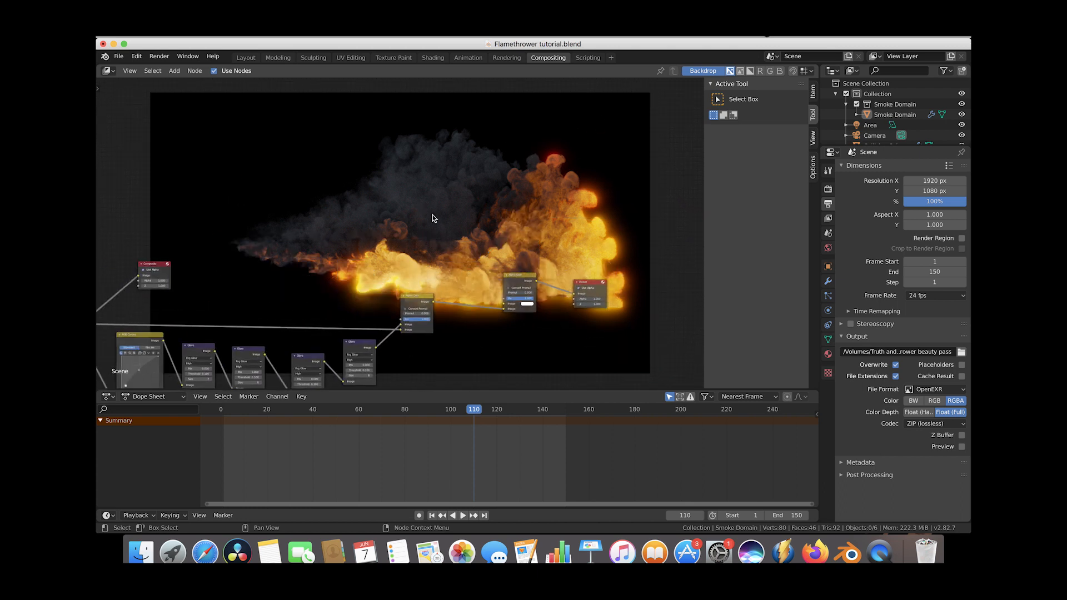
scroll(432, 215, up, 5)
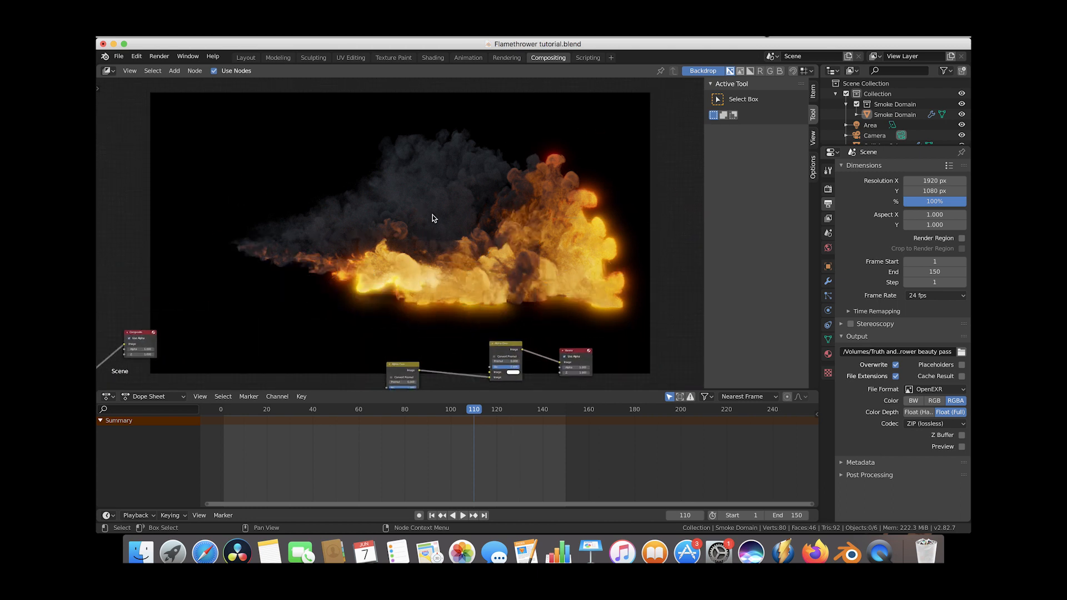
scroll(432, 218, down, 2)
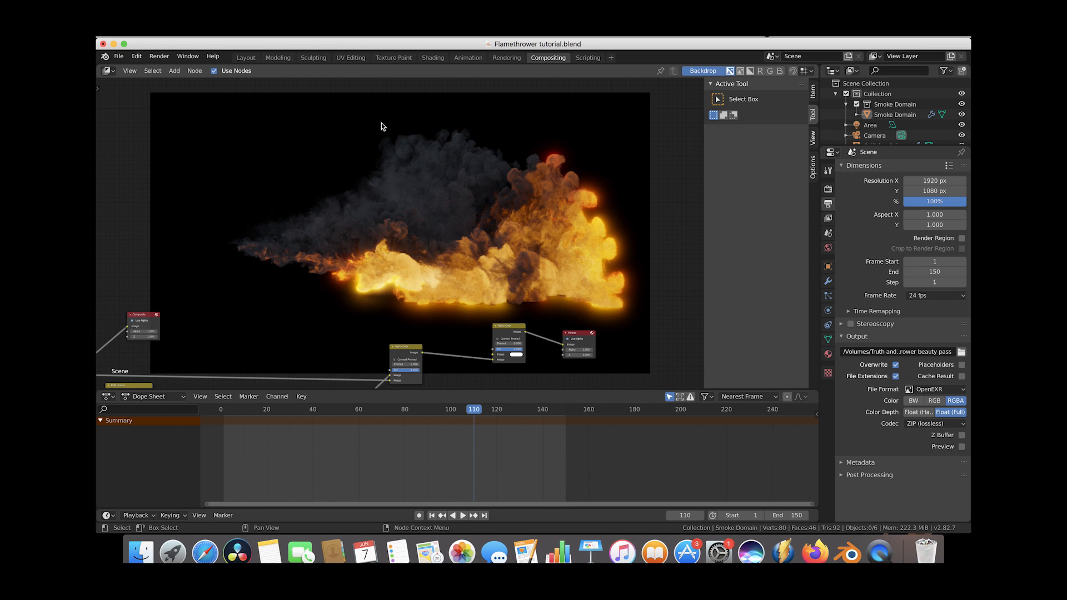
scroll(396, 305, down, 10)
scroll(396, 305, down, 10)
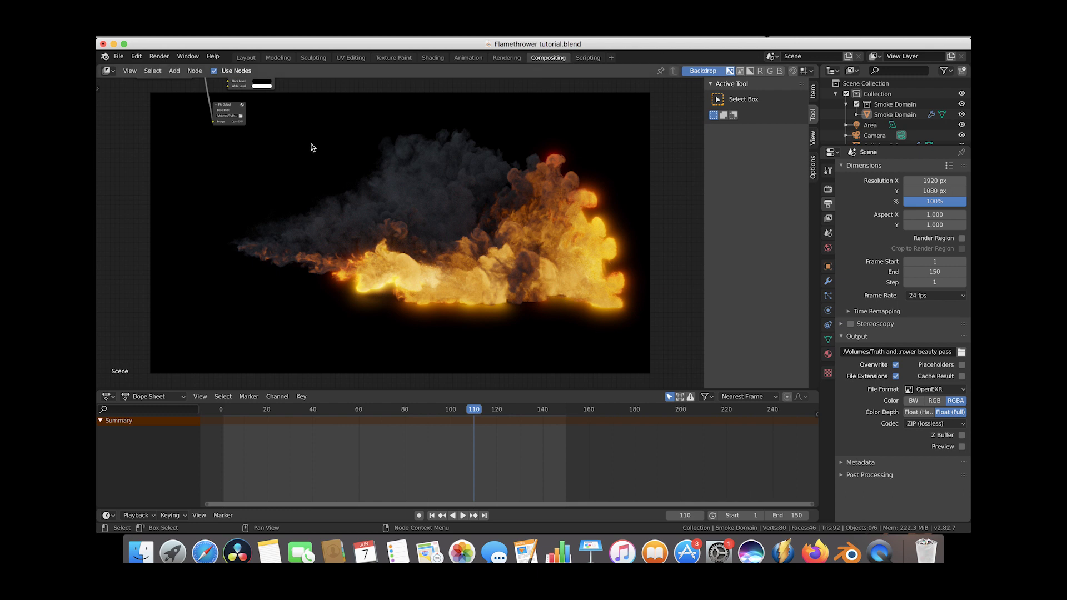
Return to the Layout workspace and open the list of rendering commands
click(246, 58)
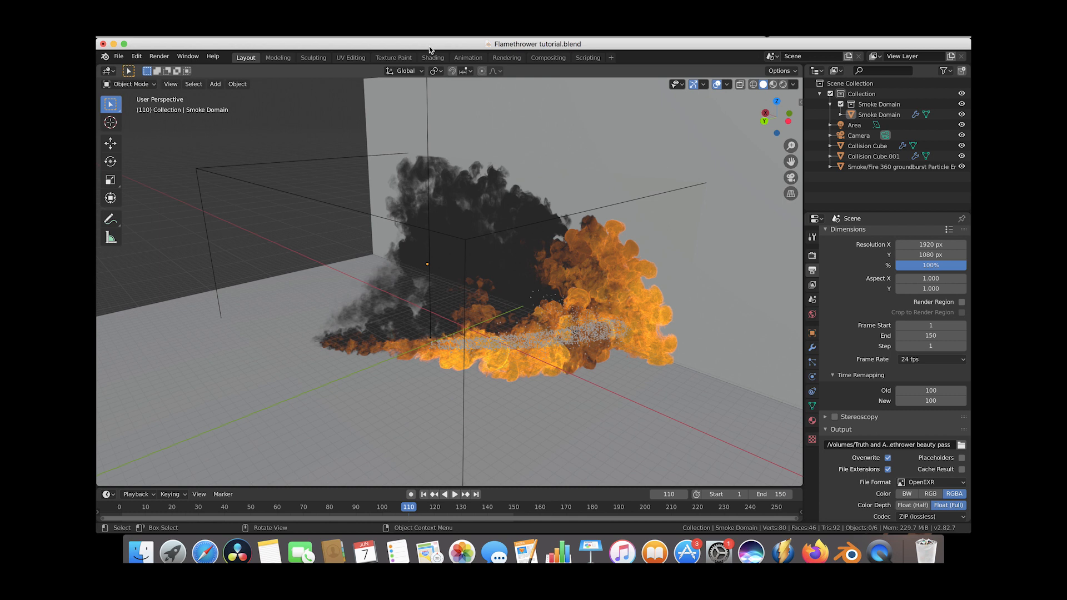
click(159, 56)
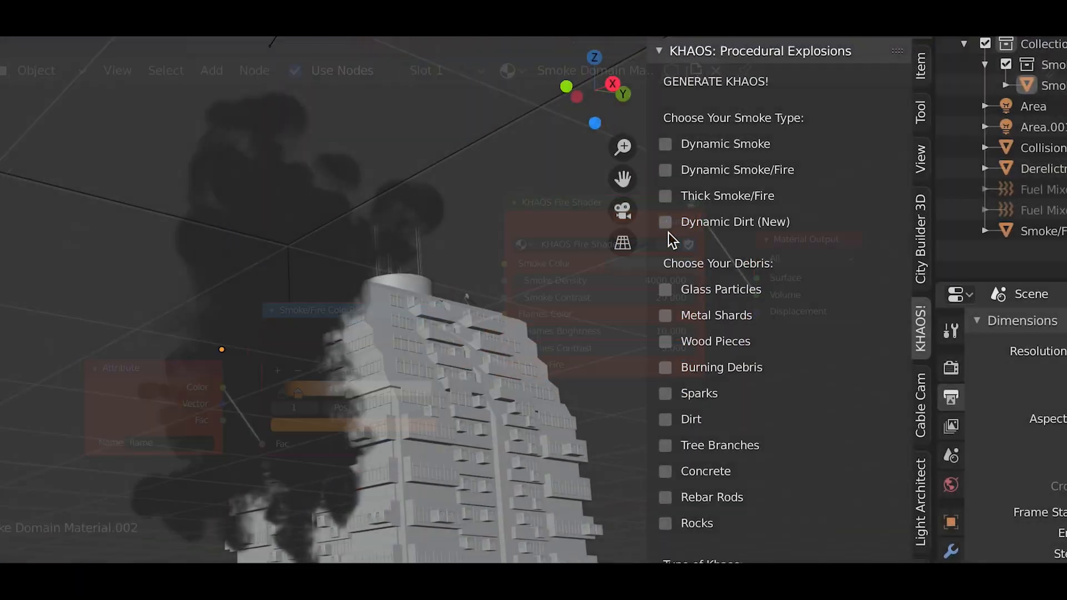
click(665, 222)
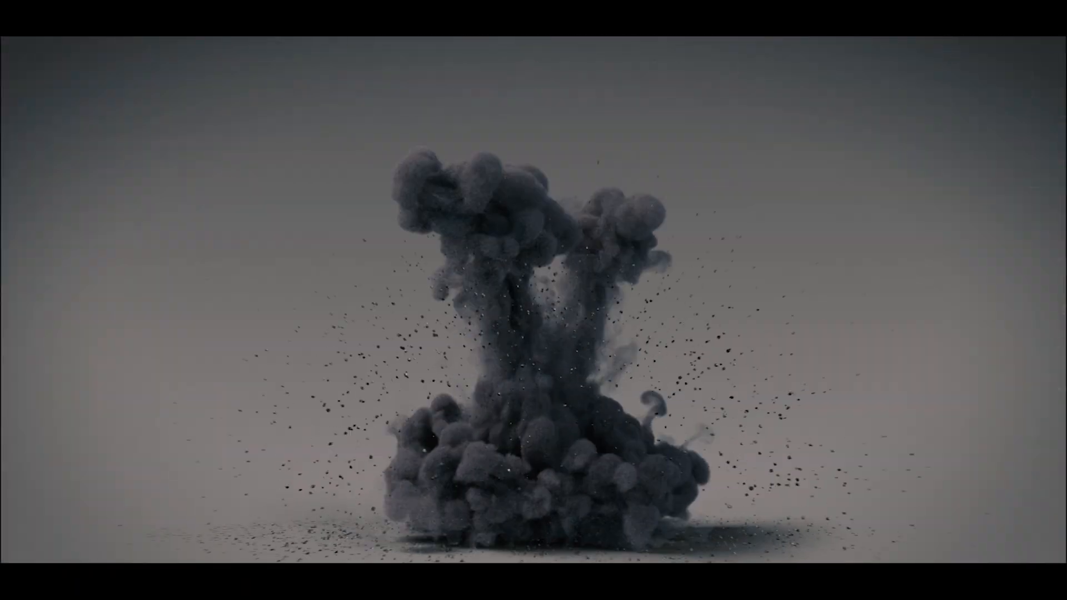